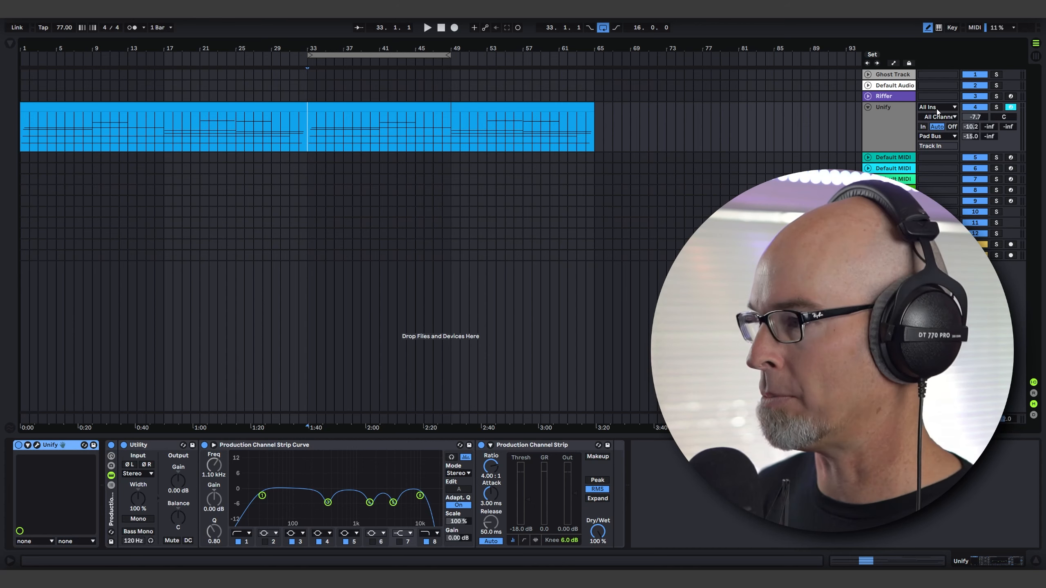
# Play the loop from bar 33 and inspect the Padshop layer inside the Unify track's instrument.
pyautogui.press('space')
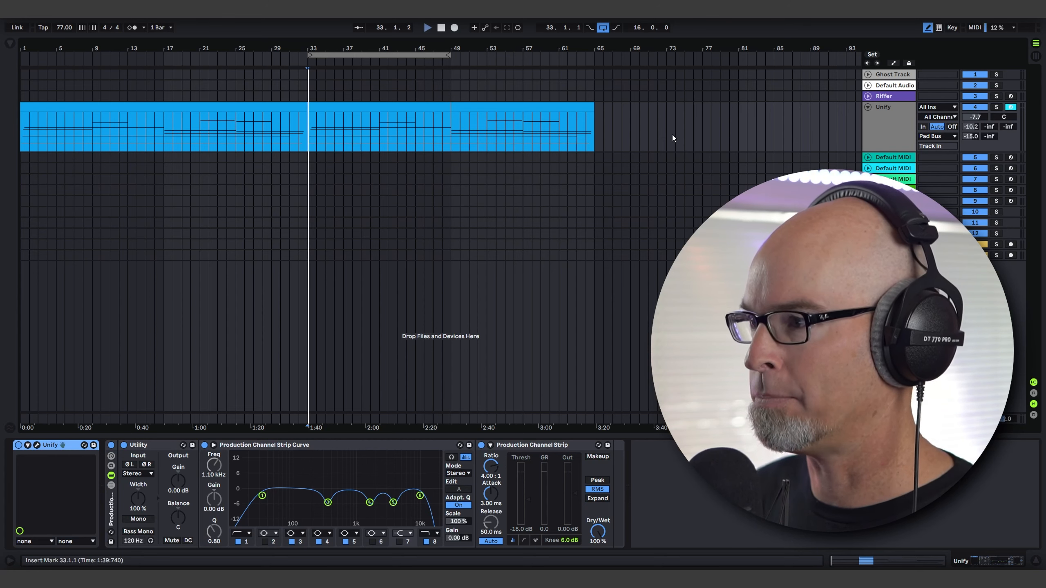
pyautogui.click(884, 132)
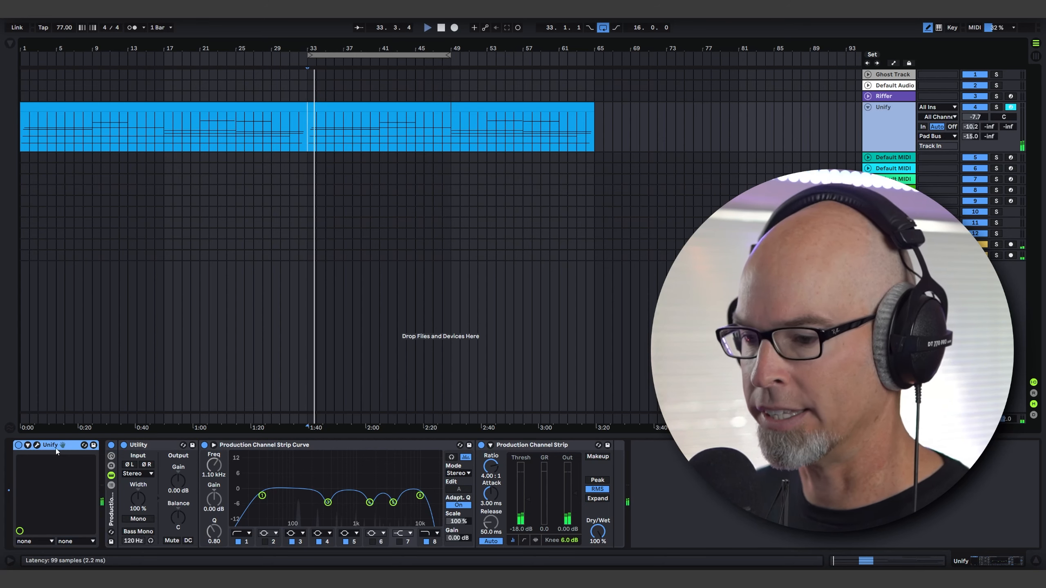
pyautogui.click(37, 445)
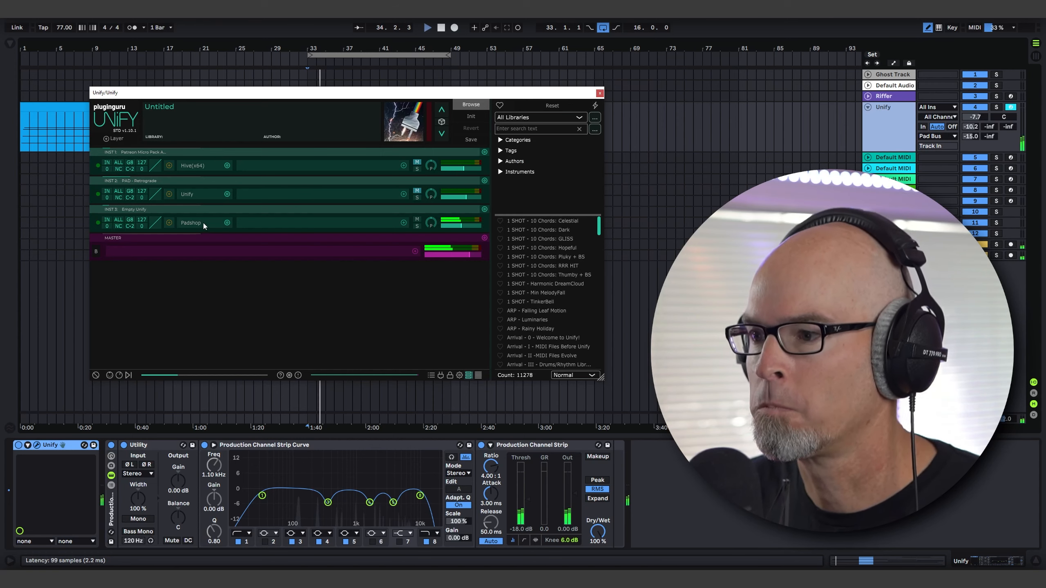
pyautogui.click(190, 223)
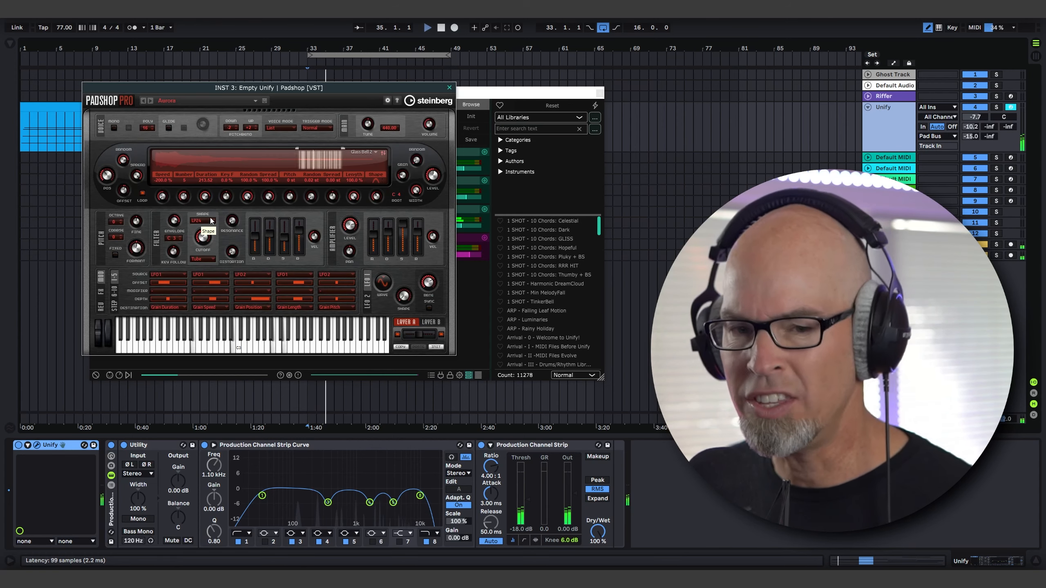
pyautogui.click(449, 88)
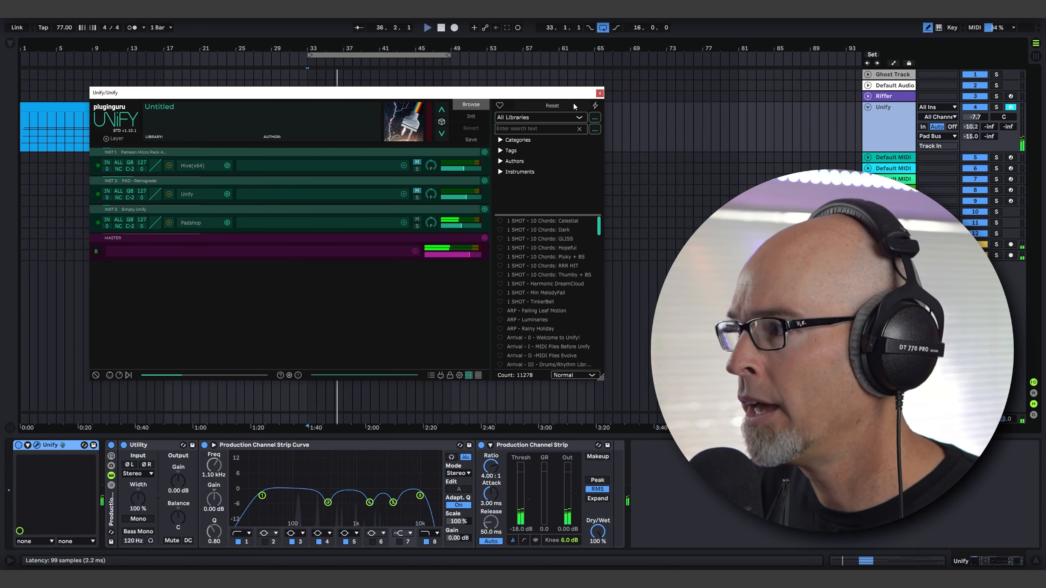
pyautogui.click(600, 94)
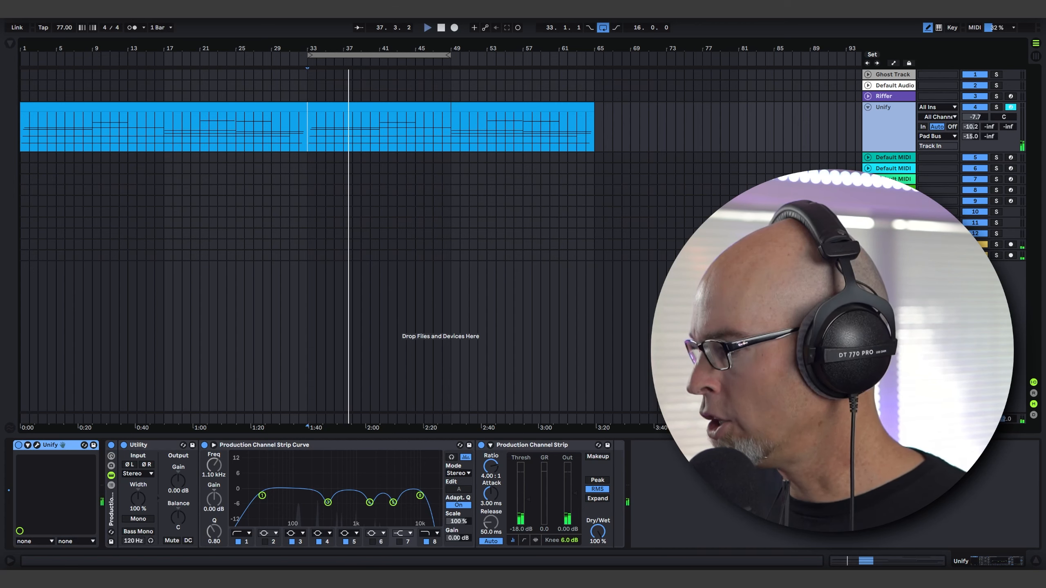
# Examine the playing mix's frequency spectrum with the SPAN analyzer on the master track, and close the analyzer.
pyautogui.click(888, 419)
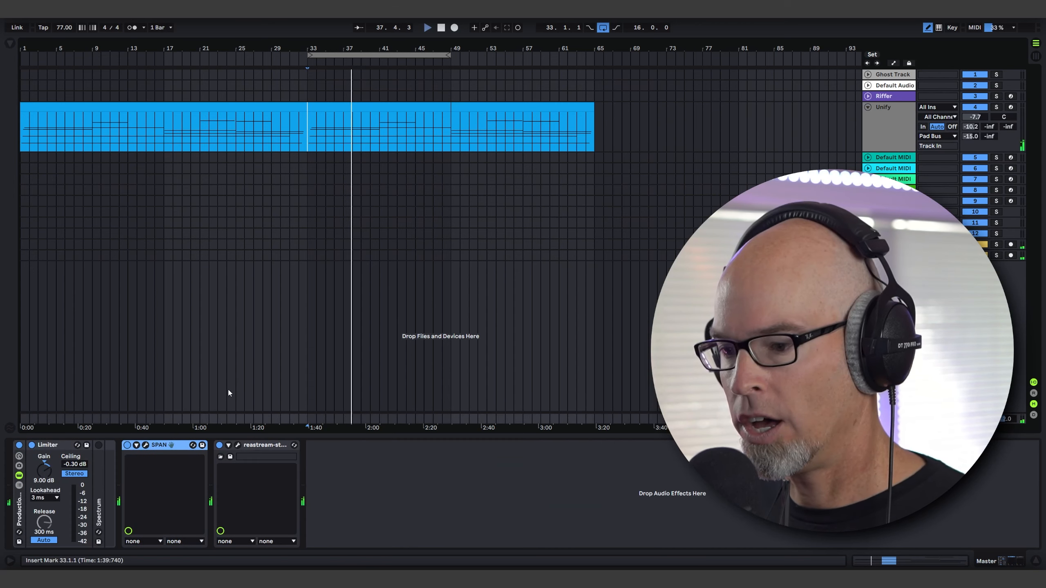
pyautogui.click(145, 445)
pyautogui.moveTo(284, 201); pyautogui.dragTo(282, 178)
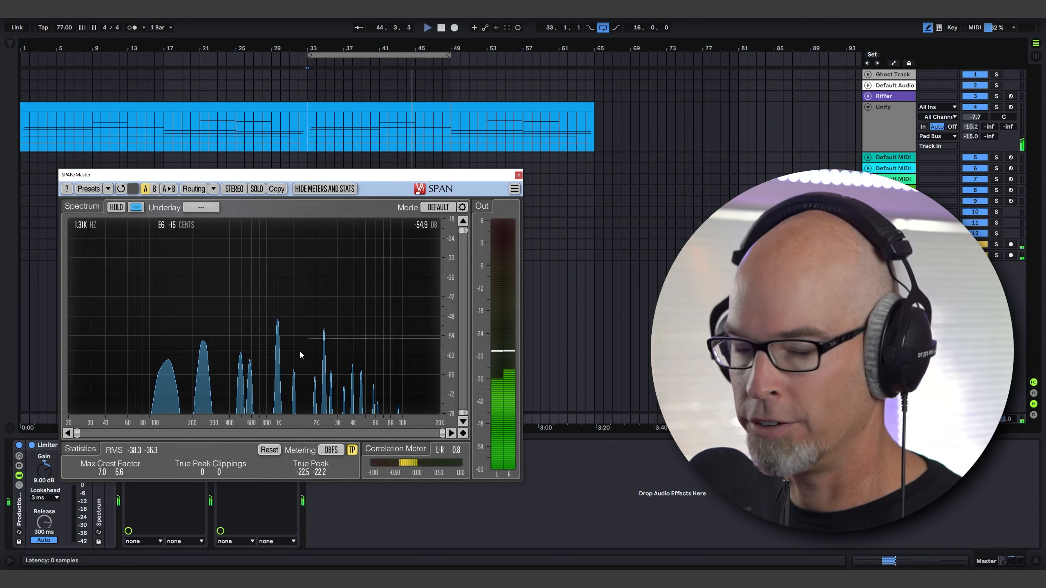
pyautogui.click(518, 176)
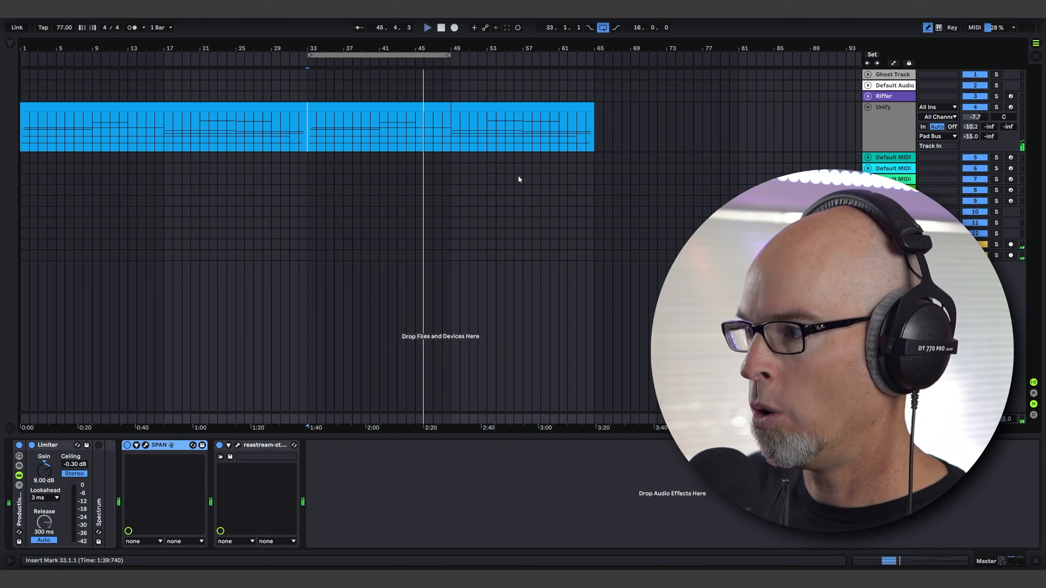
# Load the Serum synth onto the empty Default MIDI track 5 and reposition its plug-in window.
pyautogui.click(880, 156)
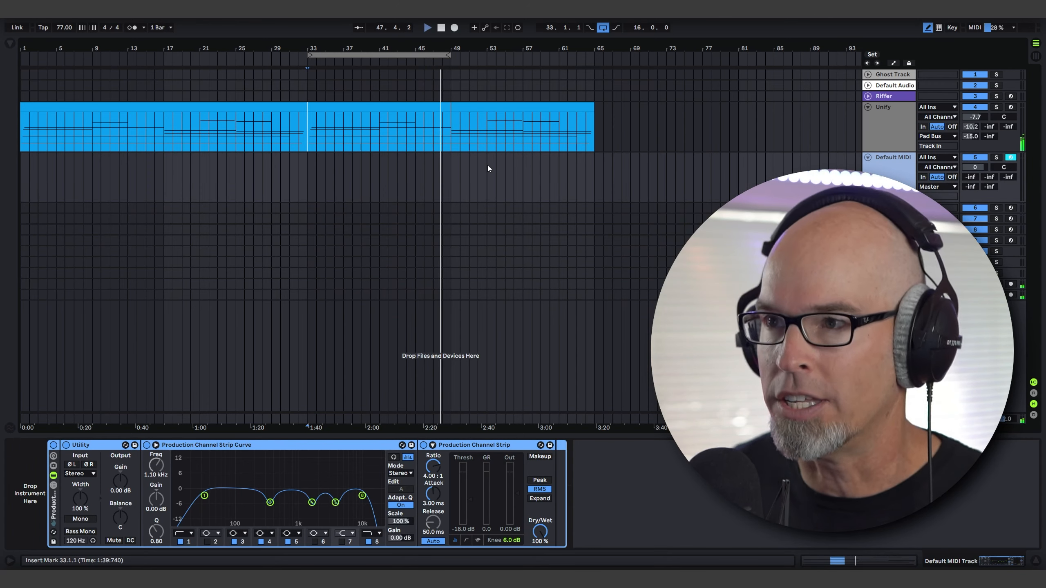
pyautogui.click(11, 46)
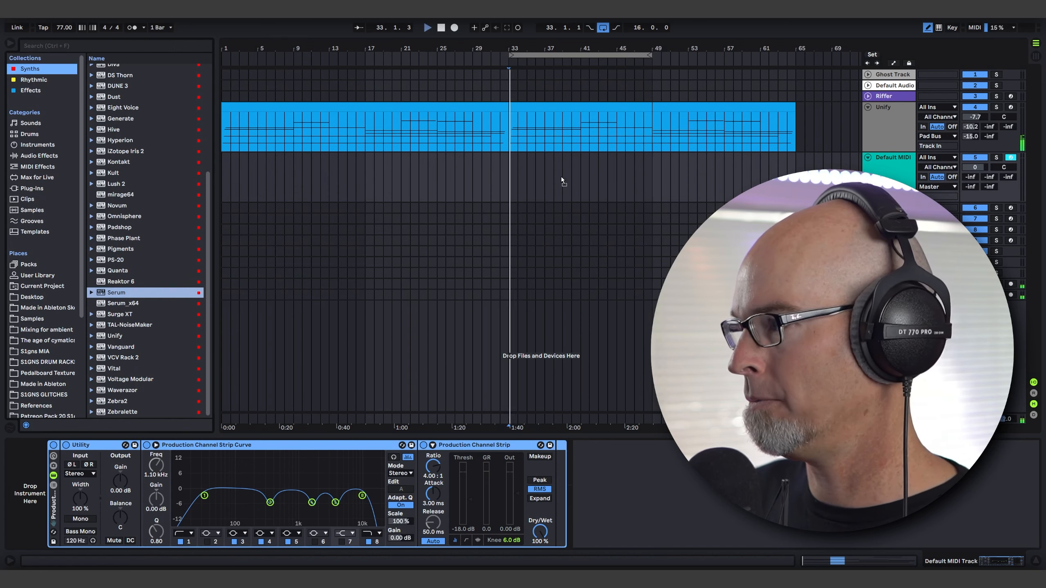
pyautogui.press('Return')
pyautogui.click(11, 46)
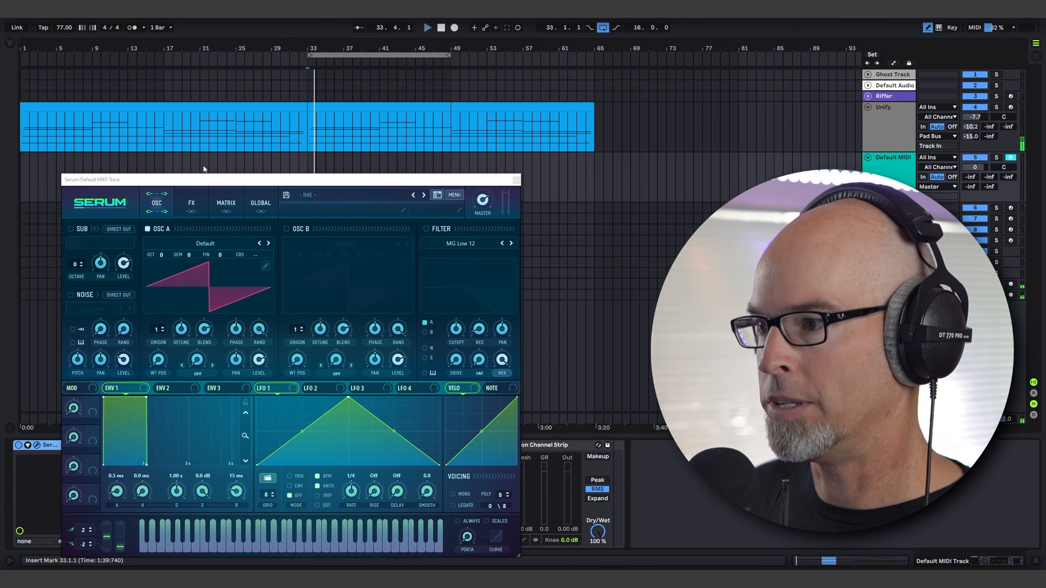
pyautogui.moveTo(210, 183); pyautogui.dragTo(220, 105)
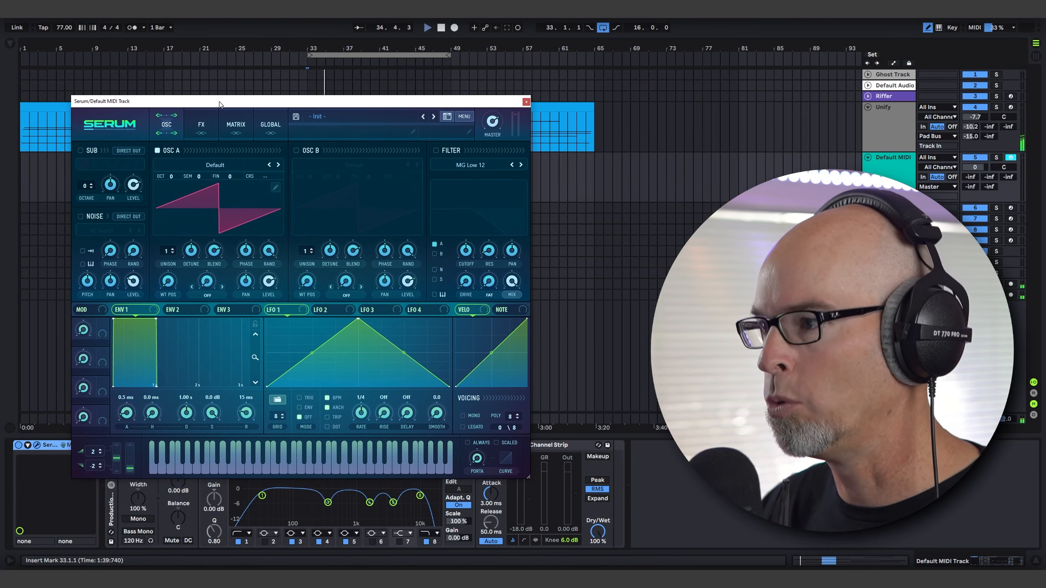
# Load the Serum preset PD Patterns of Thought from the user folder ANCIENT TECHNOLOGY II.
pyautogui.click(327, 116)
pyautogui.moveTo(340, 283)
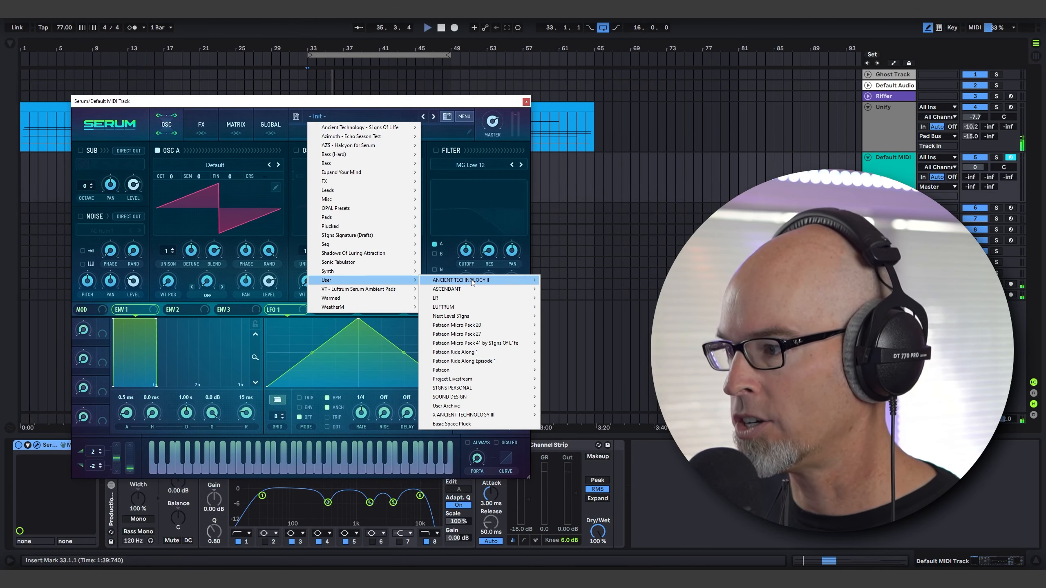
pyautogui.moveTo(474, 280)
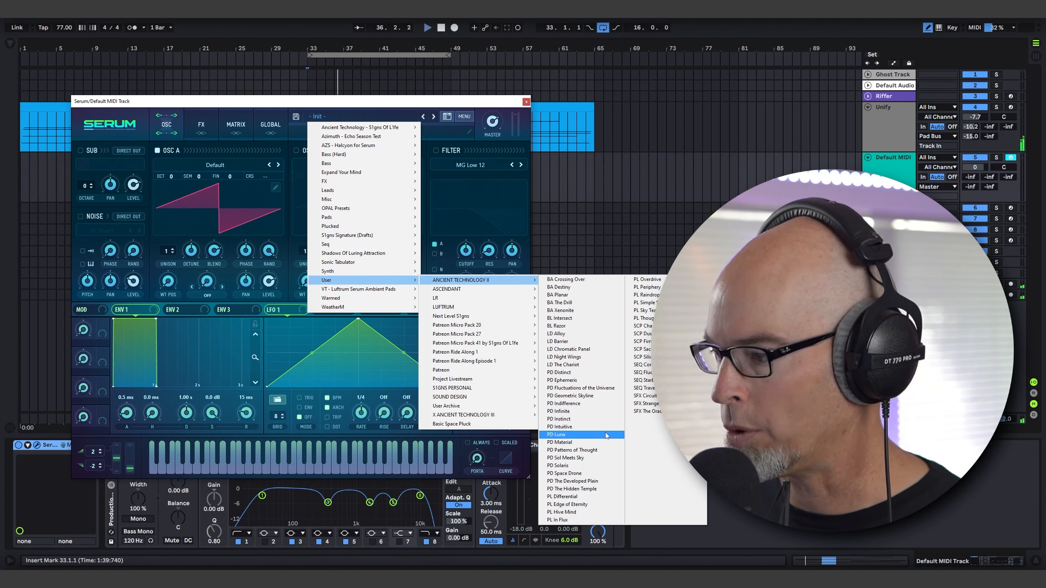
pyautogui.click(601, 449)
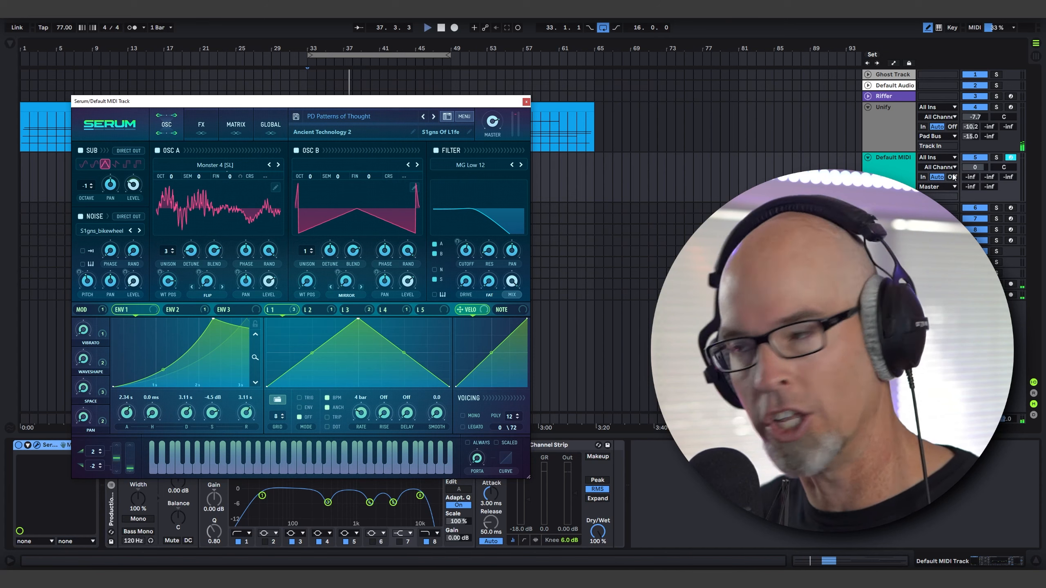
# Route the Serum track's output to a bus and set the track volume to -2.7 dB.
pyautogui.click(947, 187)
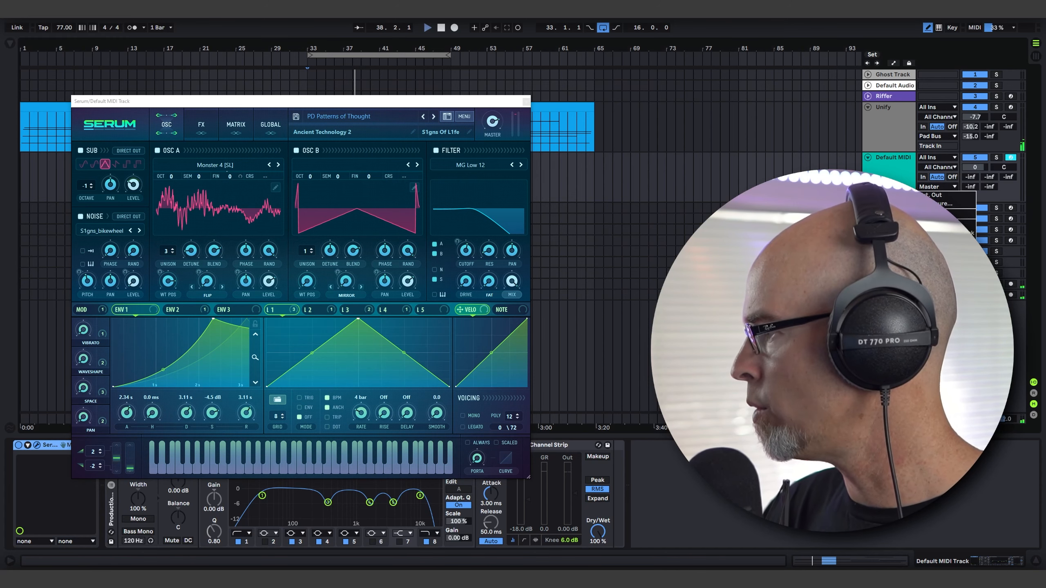
pyautogui.click(941, 260)
pyautogui.moveTo(972, 186); pyautogui.dragTo(971, 174)
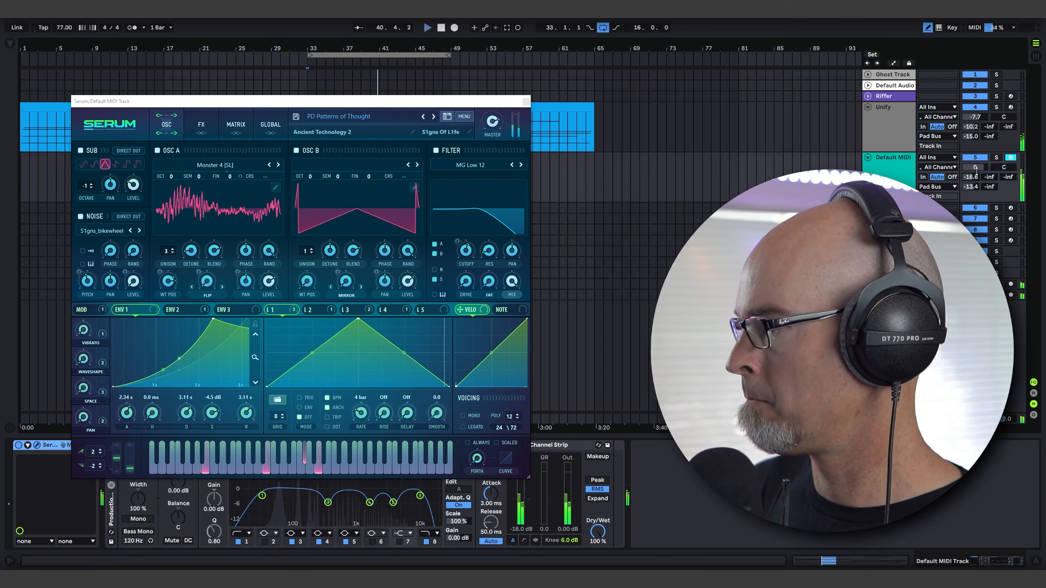
pyautogui.moveTo(975, 167); pyautogui.dragTo(975, 178)
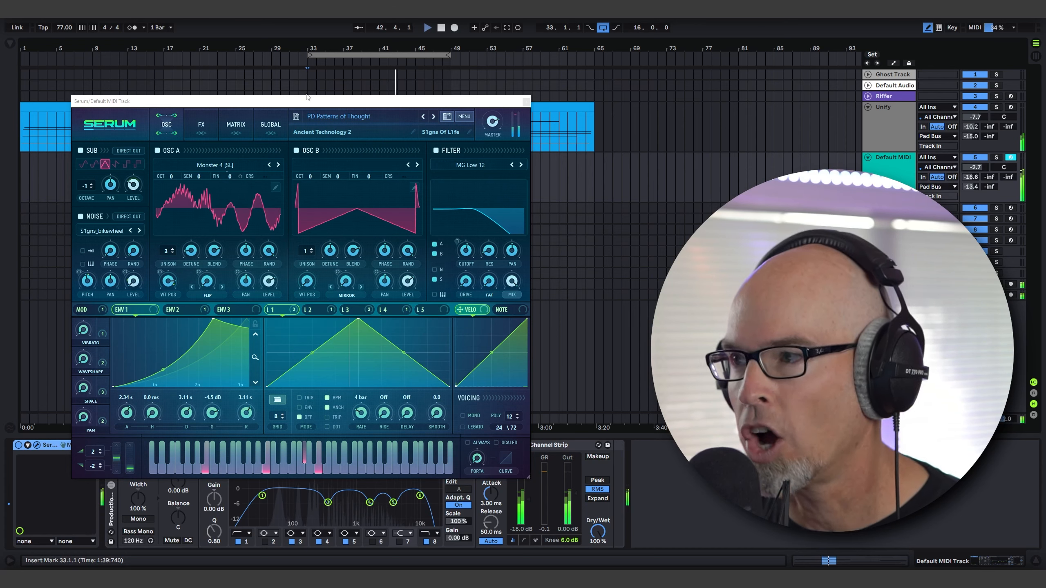
# Reduce the Serum track's Utility gain to -3.33 dB and close the Serum window.
pyautogui.moveTo(428, 99); pyautogui.dragTo(451, 76)
pyautogui.moveTo(178, 459); pyautogui.dragTo(178, 465)
pyautogui.moveTo(275, 79); pyautogui.dragTo(266, 144)
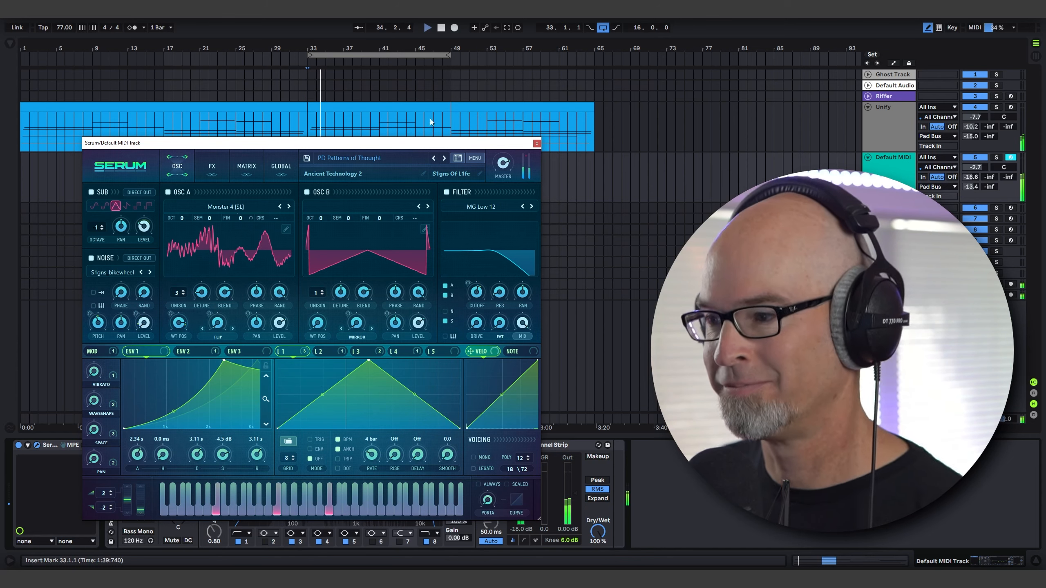
pyautogui.moveTo(424, 145); pyautogui.dragTo(411, 105)
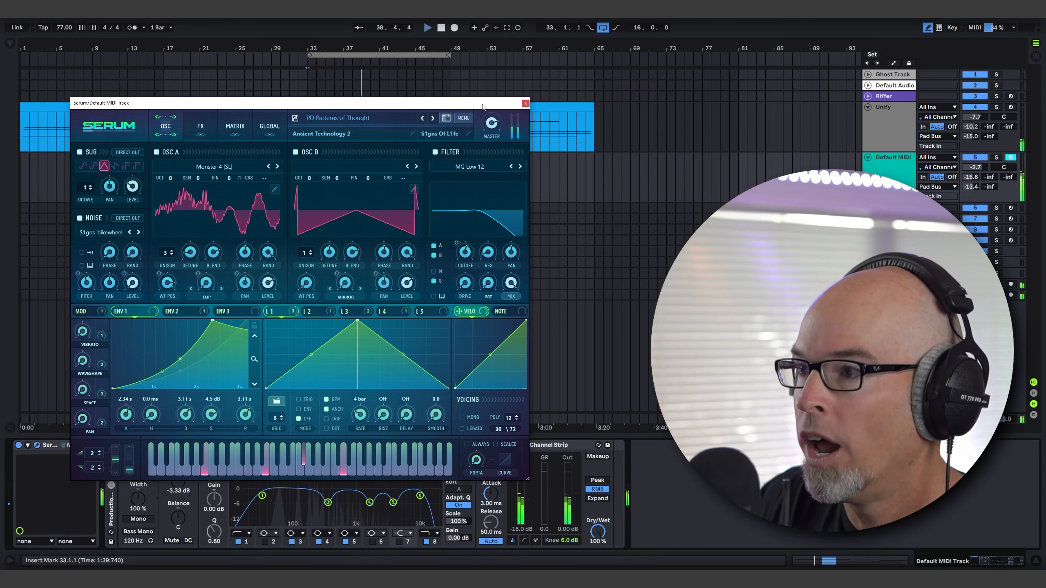
pyautogui.click(526, 105)
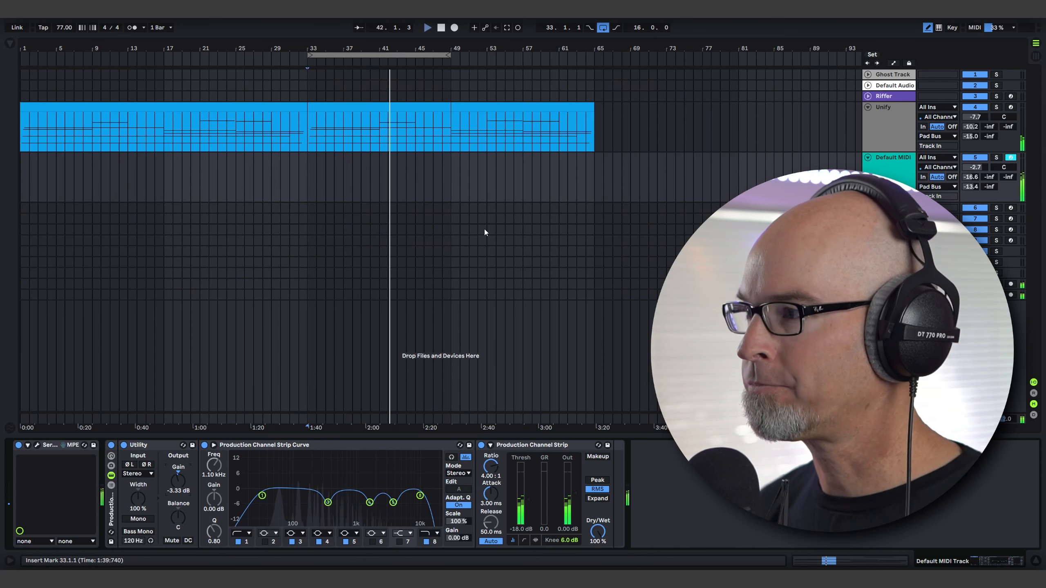
# Create an empty MIDI clip on the Serum track from bar 33 to bar 49 and enlarge its note editor.
pyautogui.moveTo(305, 170); pyautogui.dragTo(454, 184)
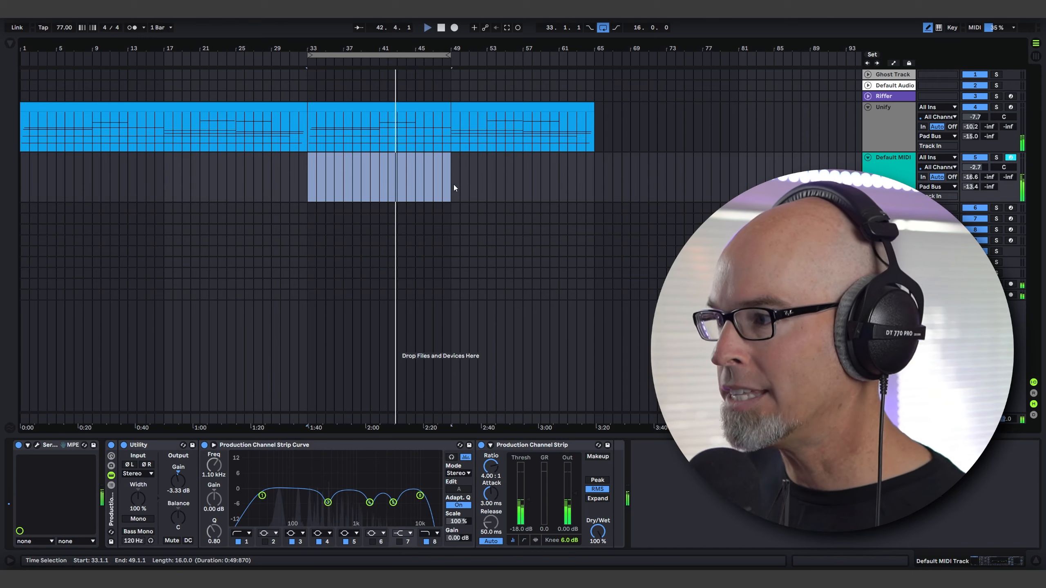
pyautogui.hotkey('ctrl', 'shift', 'm')
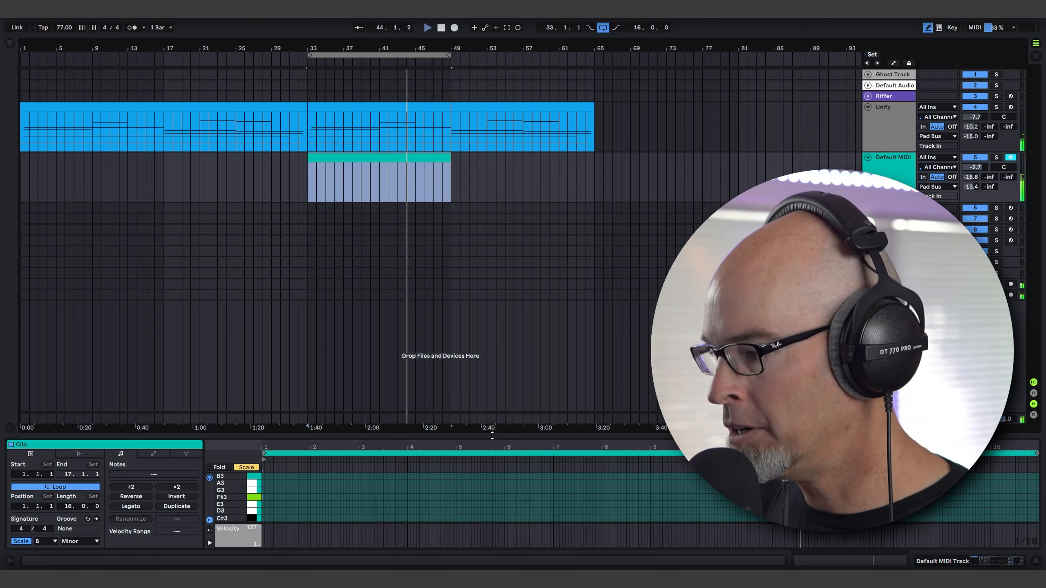
pyautogui.moveTo(487, 435); pyautogui.dragTo(492, 113)
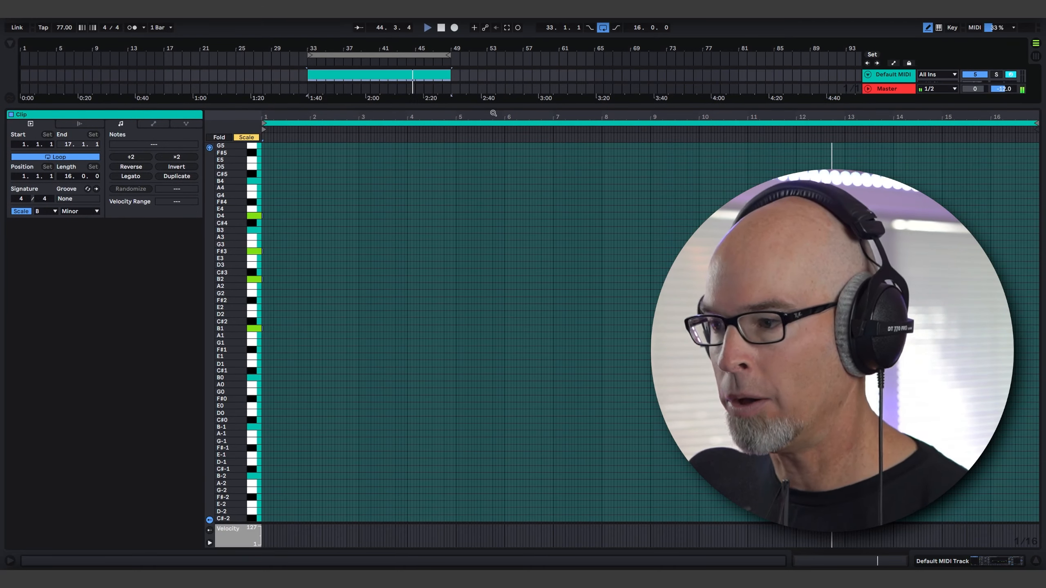
pyautogui.scroll(3, 408, 285)
pyautogui.scroll(-4, 371, 318)
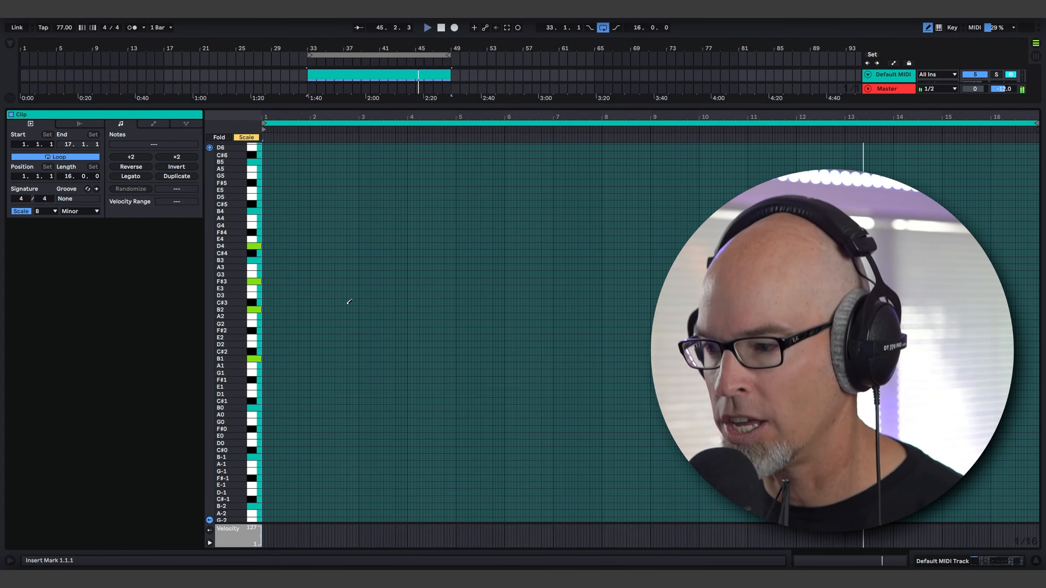
# Turn off the clip's grid and draw long B1, B2, F#3 and D4 notes from about bar 1 to bar 9.
pyautogui.rightClick(343, 305)
pyautogui.click(378, 468)
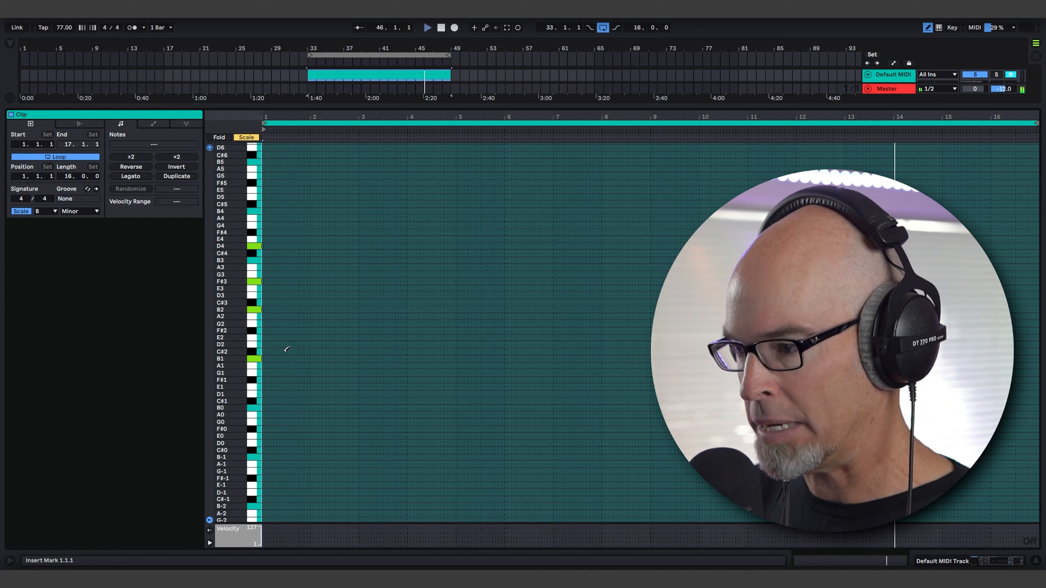
pyautogui.moveTo(267, 356); pyautogui.dragTo(649, 345)
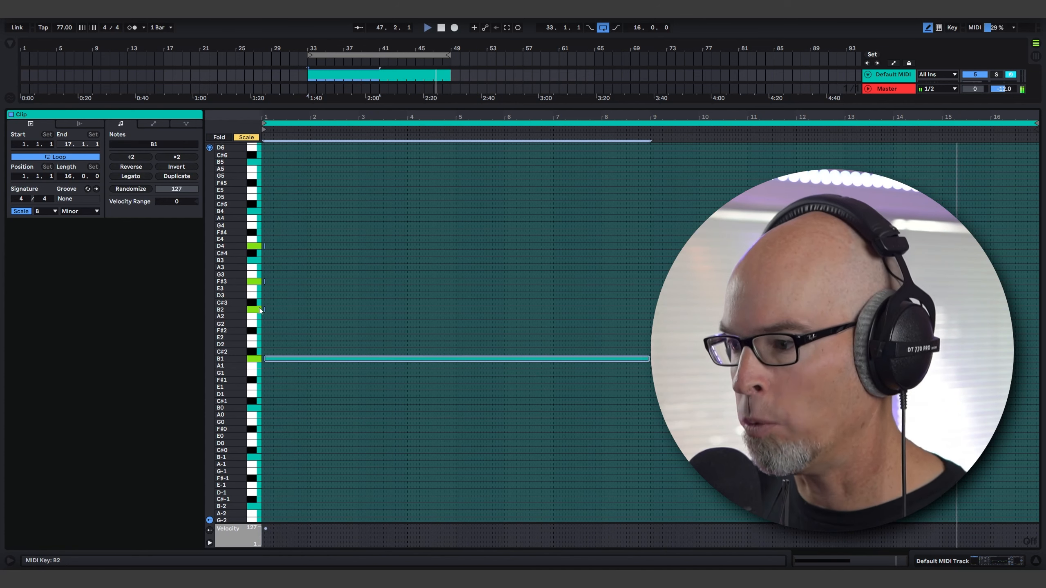
pyautogui.moveTo(264, 310); pyautogui.dragTo(649, 287)
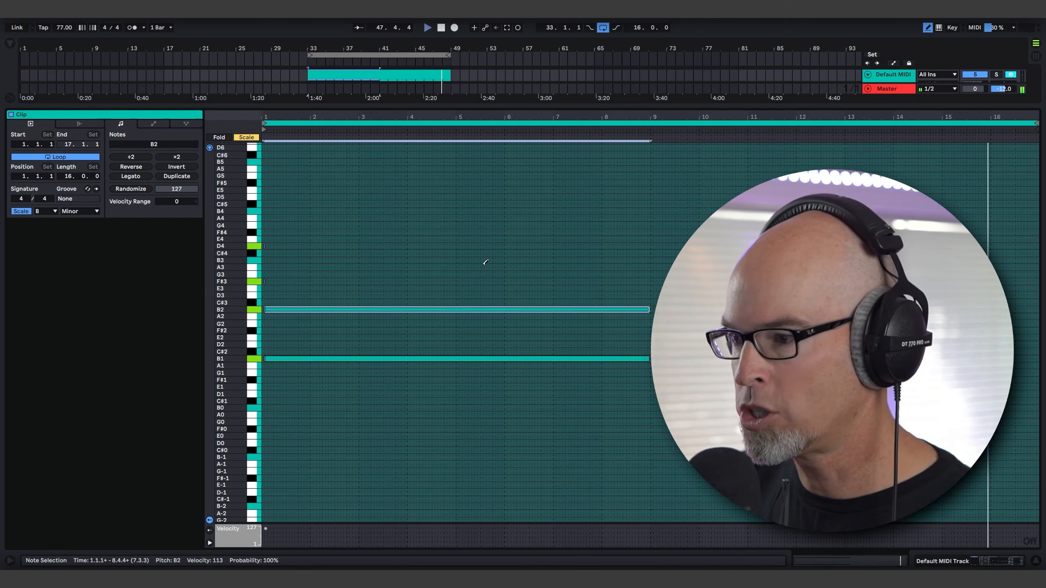
pyautogui.moveTo(268, 281); pyautogui.dragTo(646, 281)
pyautogui.moveTo(270, 246); pyautogui.dragTo(644, 245)
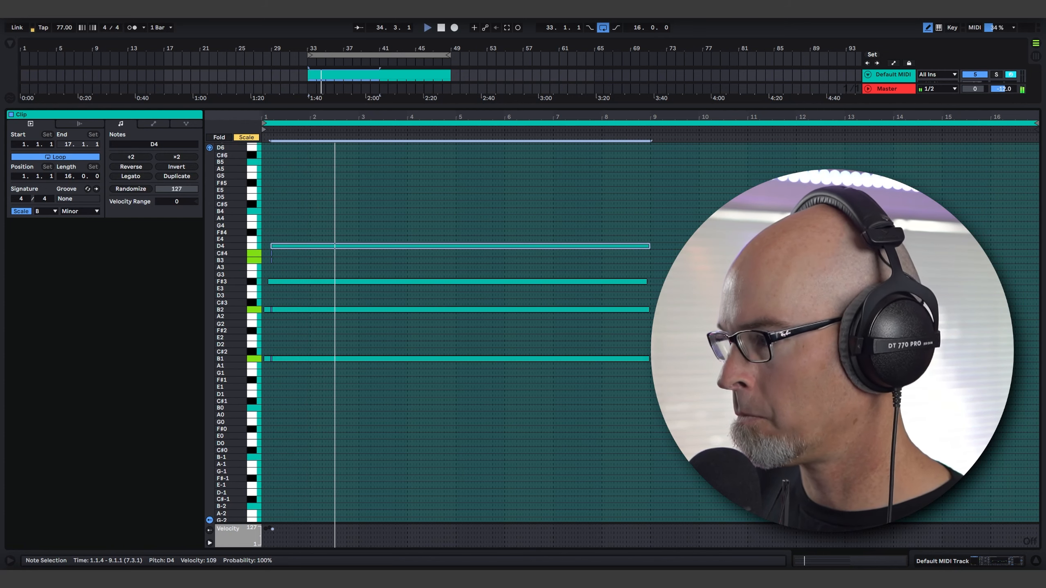
# Build the second chord with C#4 and B3 from bar 9, B2 and B1 extended to bar 17, and E4 from bar 13.
pyautogui.moveTo(652, 253)
pyautogui.mouseDown()
pyautogui.moveTo(1017, 256)
pyautogui.moveTo(1020, 263)
pyautogui.mouseUp()
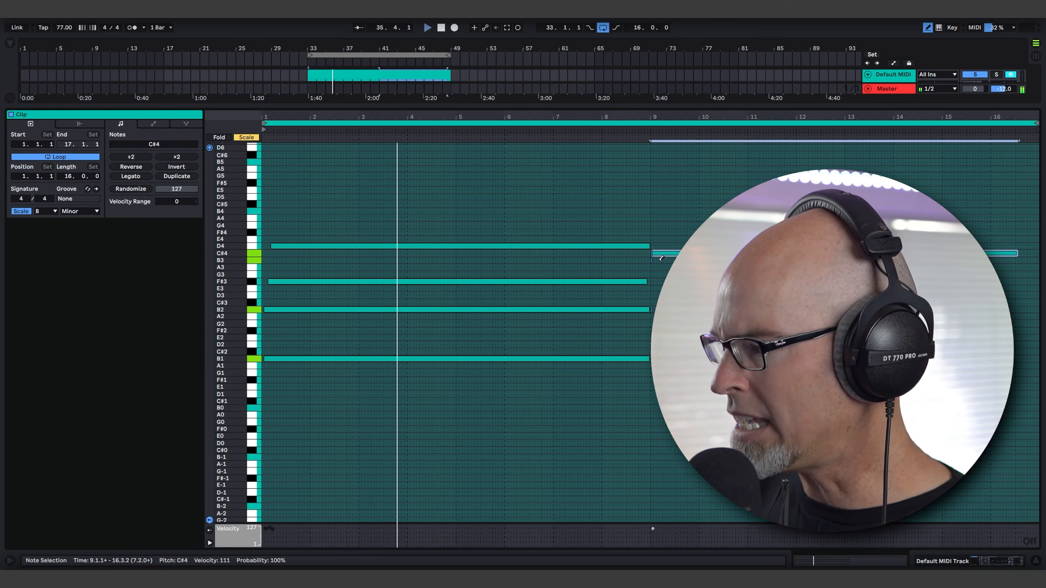
pyautogui.moveTo(652, 261); pyautogui.dragTo(1007, 255)
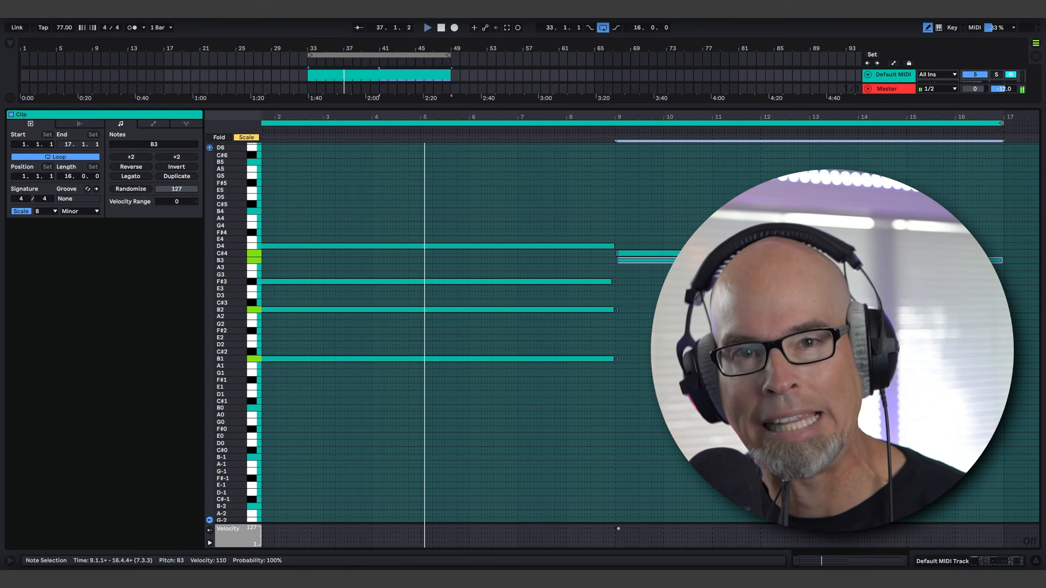
pyautogui.moveTo(612, 311); pyautogui.dragTo(1004, 310)
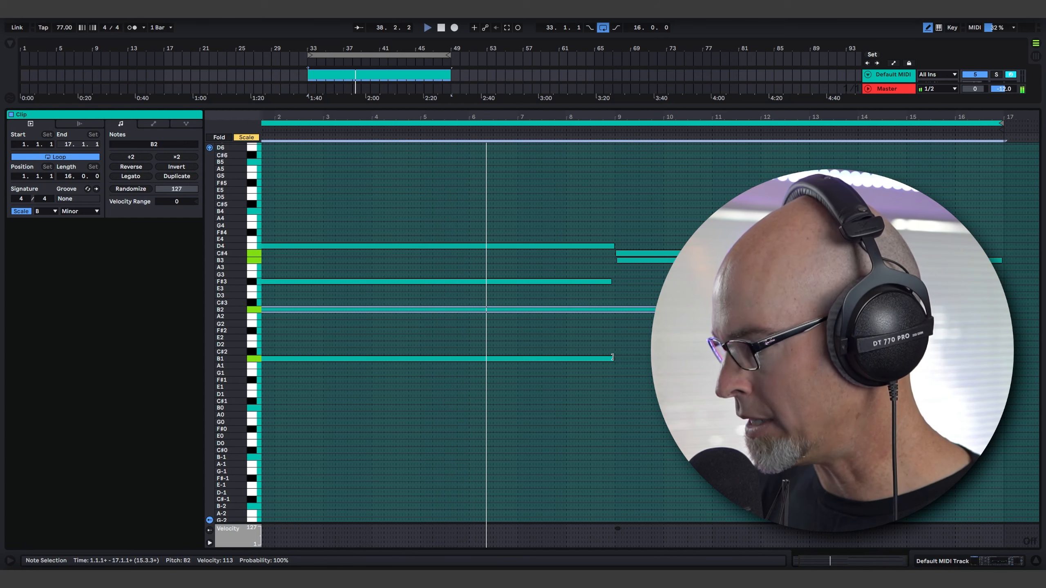
pyautogui.moveTo(612, 359); pyautogui.dragTo(1005, 358)
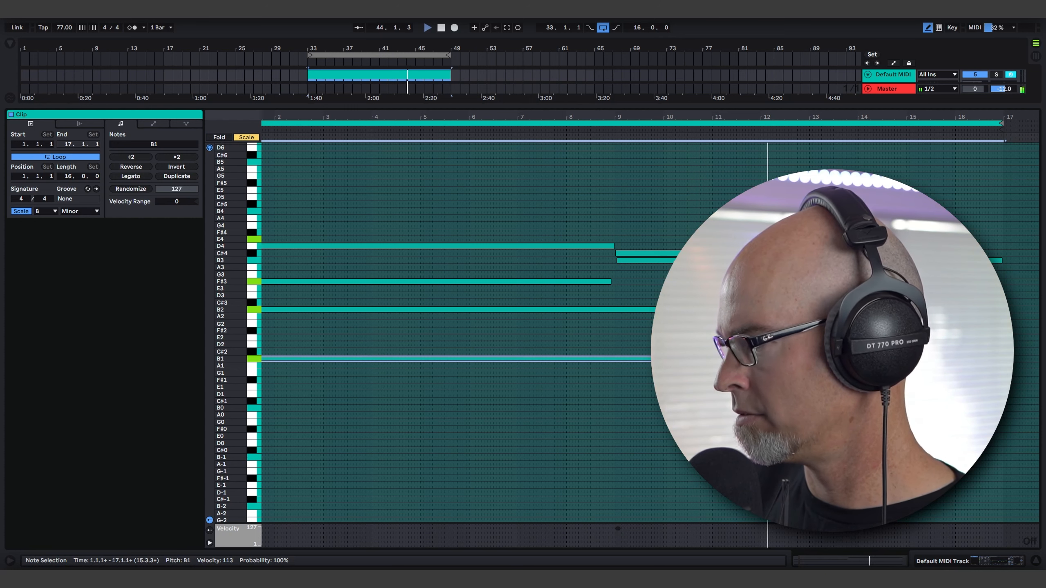
pyautogui.click(999, 240)
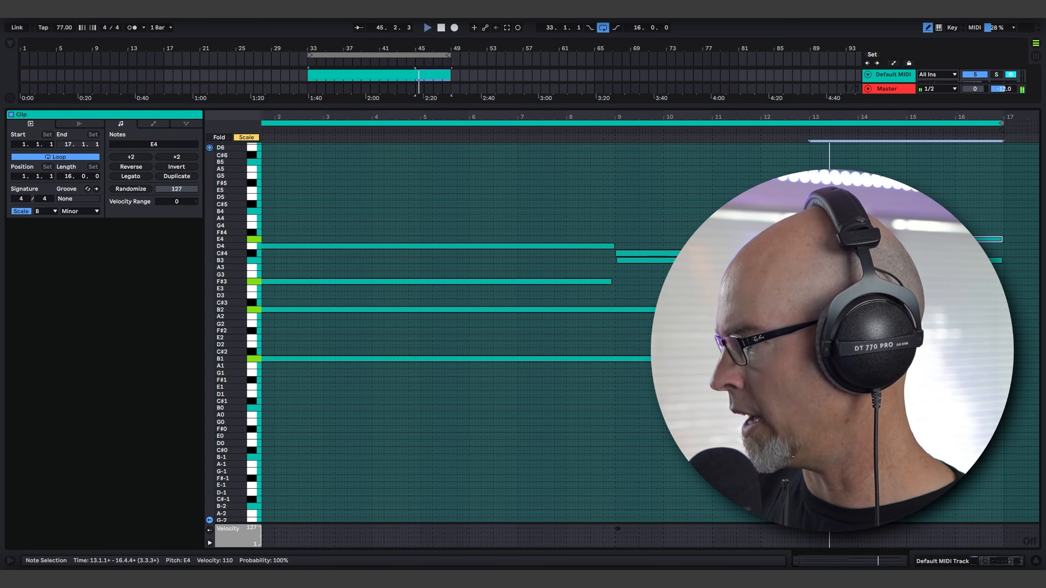
# End the clip's C#4 note at bar 13 and lower the Serum pad track's volume to -5.7 dB.
pyautogui.moveTo(808, 254)
pyautogui.mouseDown()
pyautogui.moveTo(831, 253)
pyautogui.moveTo(810, 253)
pyautogui.mouseUp()
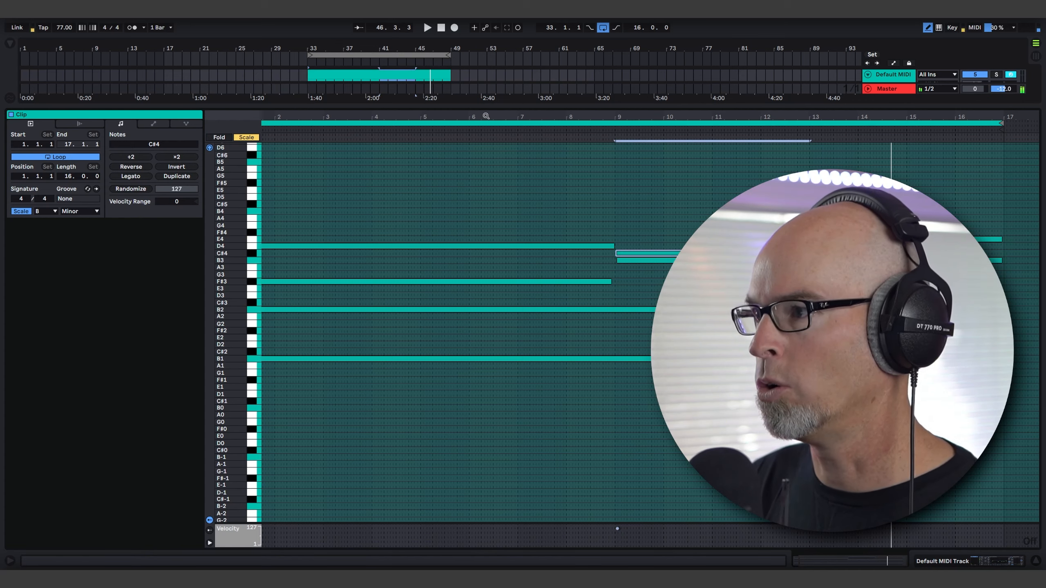
pyautogui.press('space')
pyautogui.press('space')
pyautogui.moveTo(465, 108); pyautogui.dragTo(495, 430)
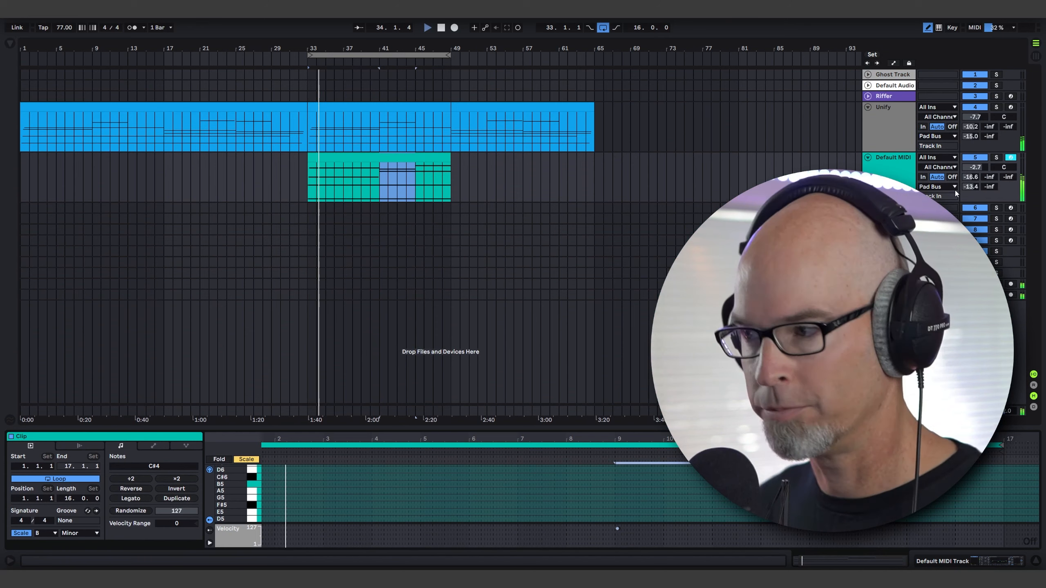
pyautogui.moveTo(974, 167); pyautogui.dragTo(974, 175)
# Examine the frequency spectrum of the combined pads with SPAN on the Master track, and close its window.
pyautogui.click(889, 410)
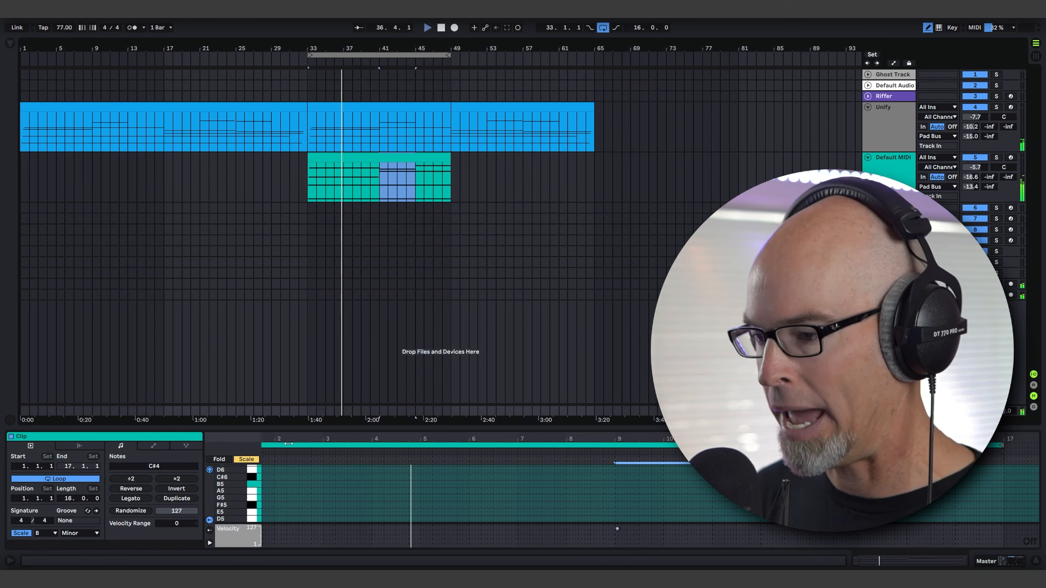
pyautogui.hotkey('shift', 'Tab')
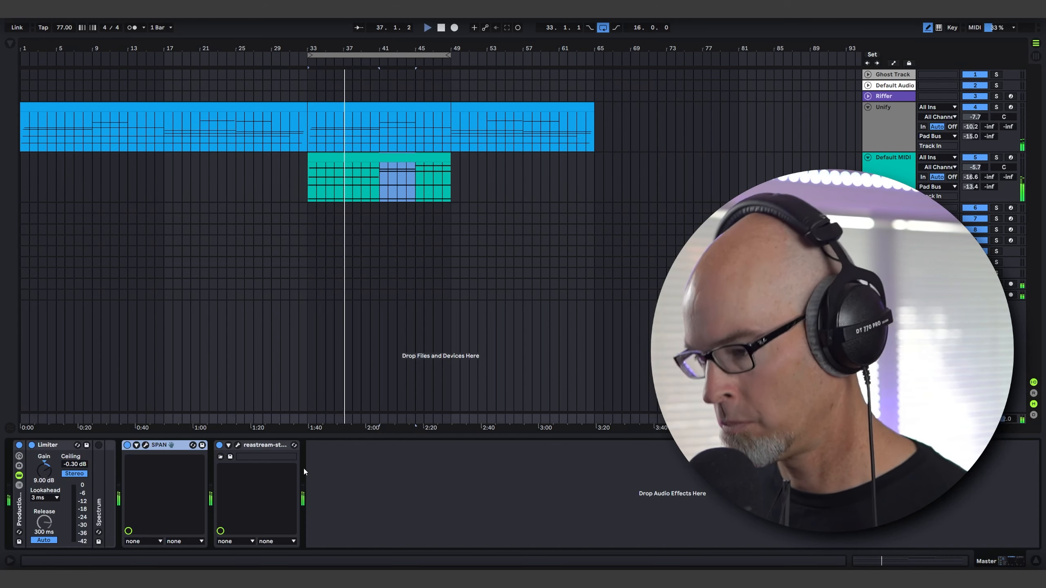
pyautogui.click(145, 446)
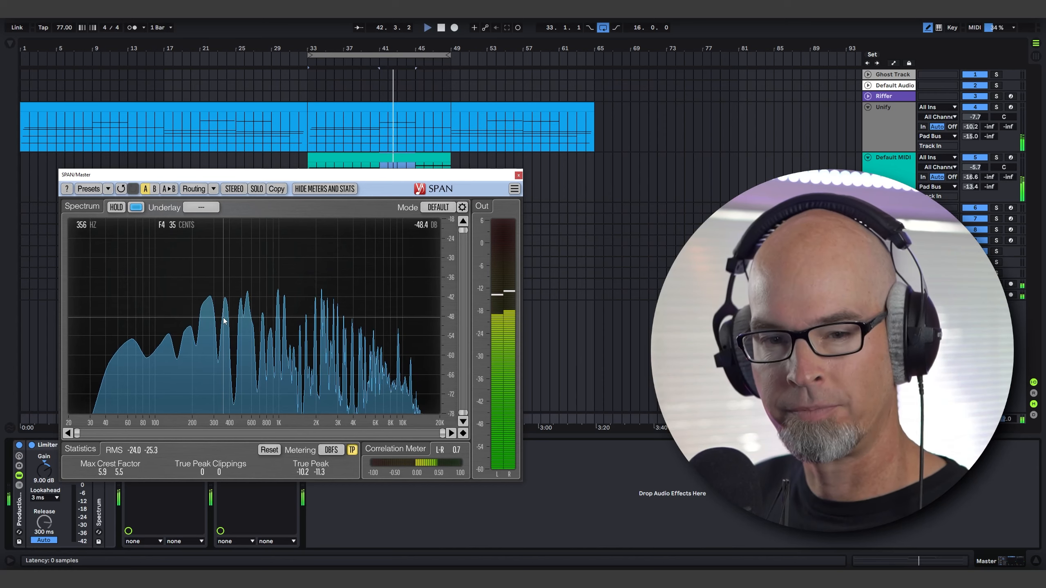
pyautogui.click(519, 175)
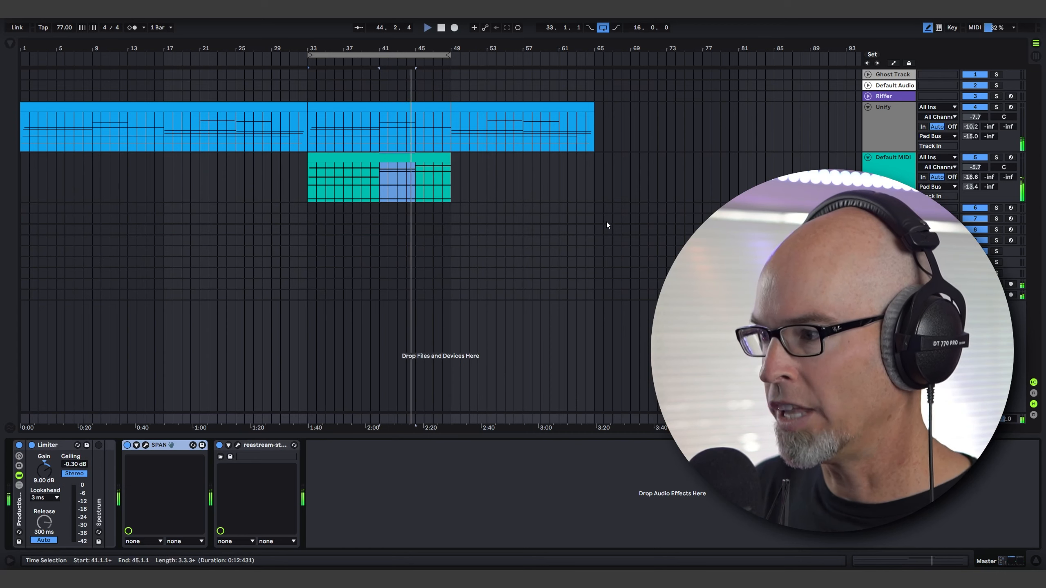
# Unfold the empty MIDI track 6 and add the Stepic sequencer from the Rhythmic collection to it.
pyautogui.click(867, 207)
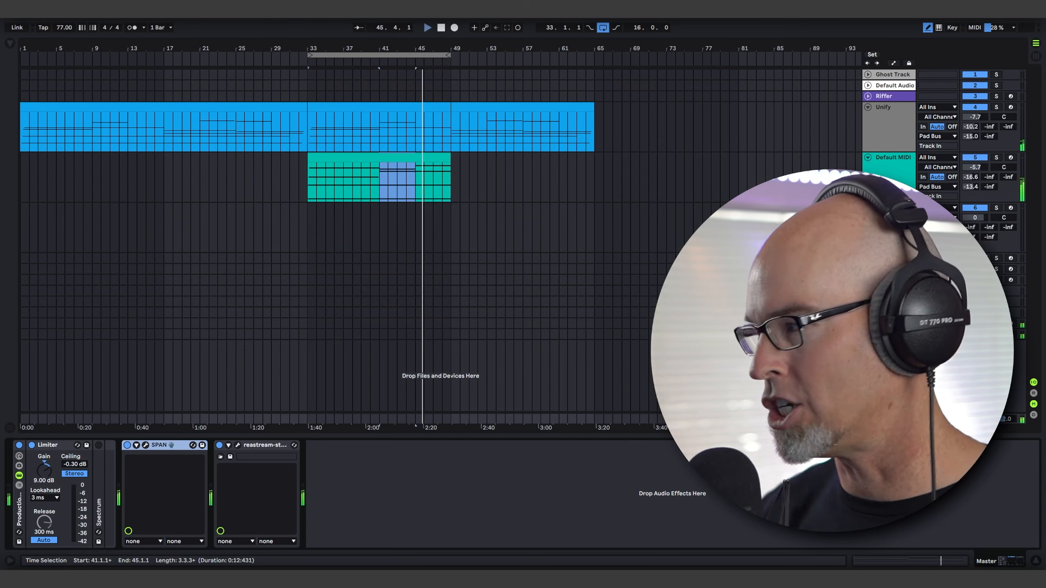
pyautogui.click(892, 207)
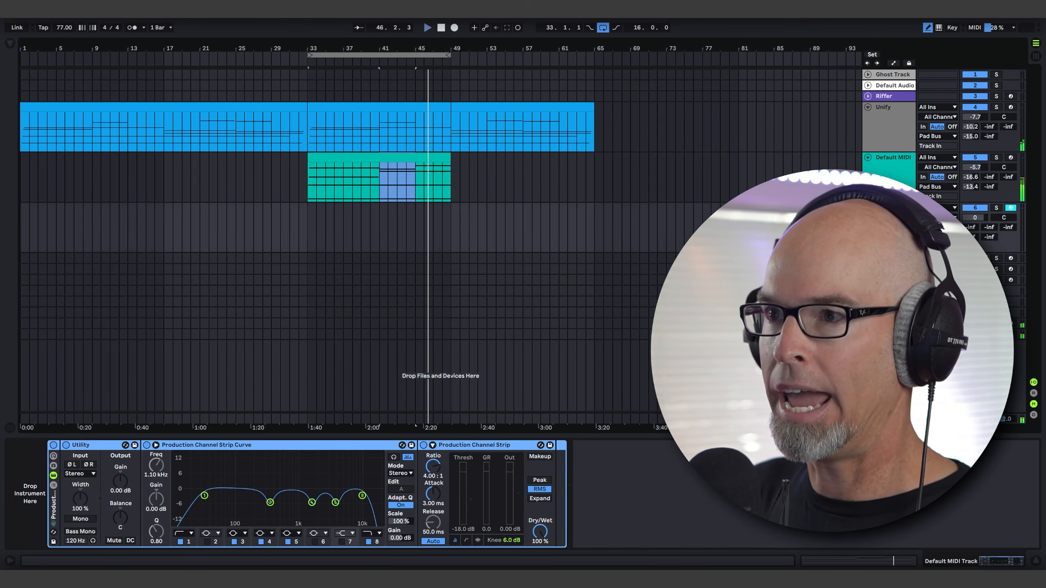
pyautogui.click(9, 42)
pyautogui.click(33, 80)
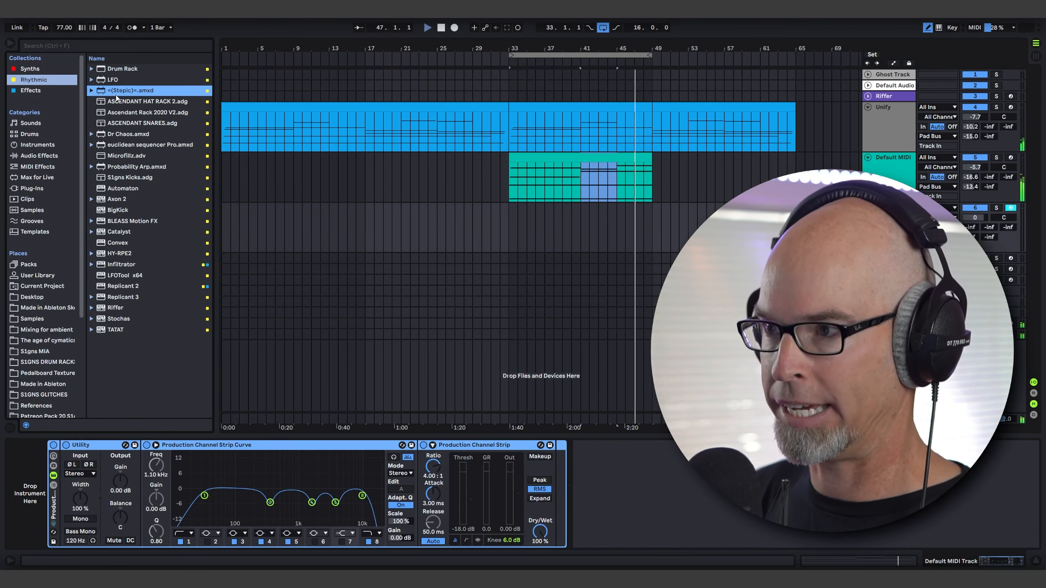
pyautogui.moveTo(102, 201); pyautogui.dragTo(29, 486)
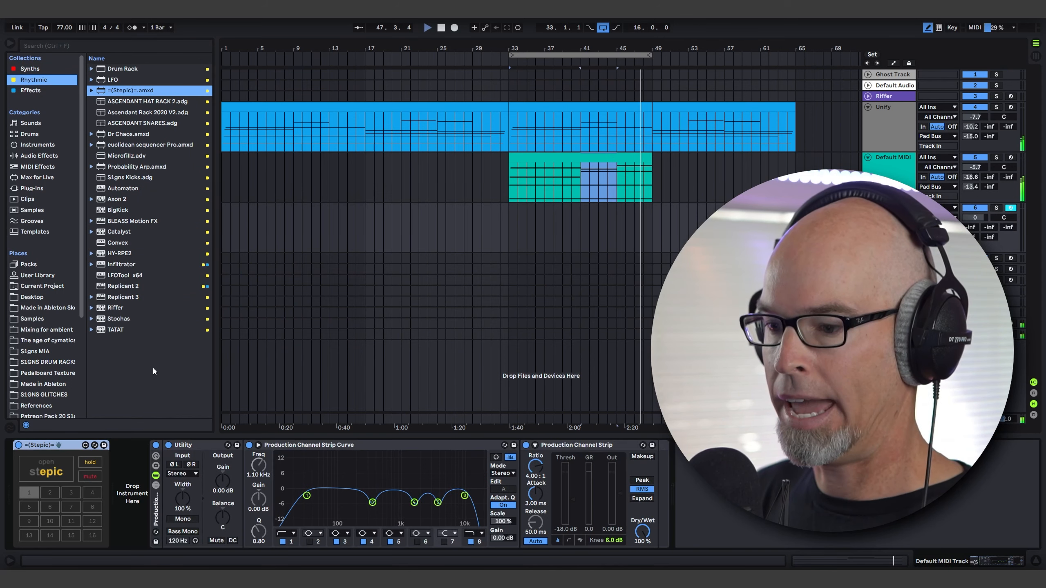
# Load Serum from the Synths collection after Stepic on track 6 and hide the browser.
pyautogui.click(29, 68)
pyautogui.moveTo(116, 293); pyautogui.dragTo(140, 505)
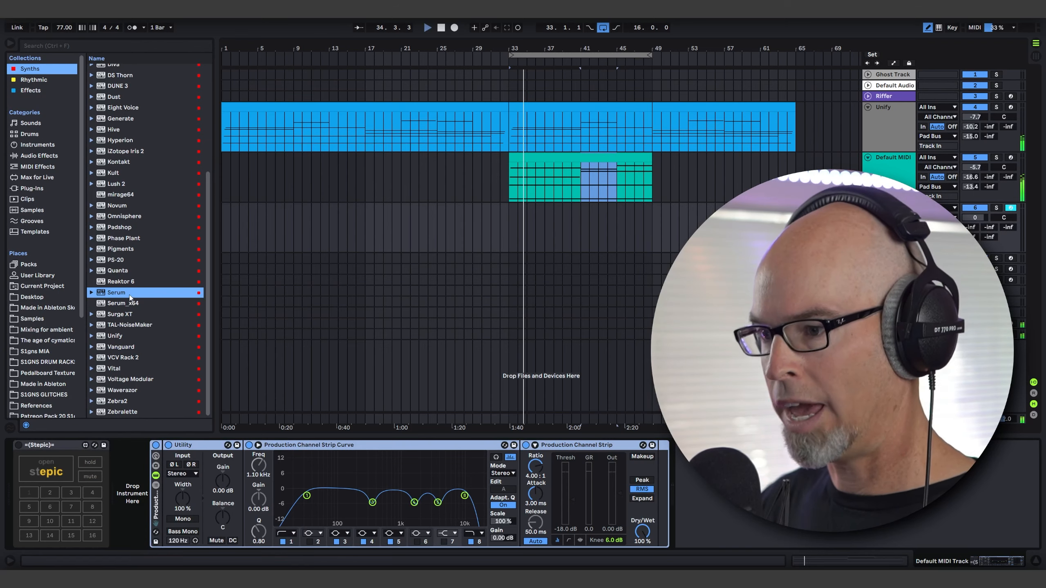
pyautogui.moveTo(132, 294); pyautogui.dragTo(121, 472)
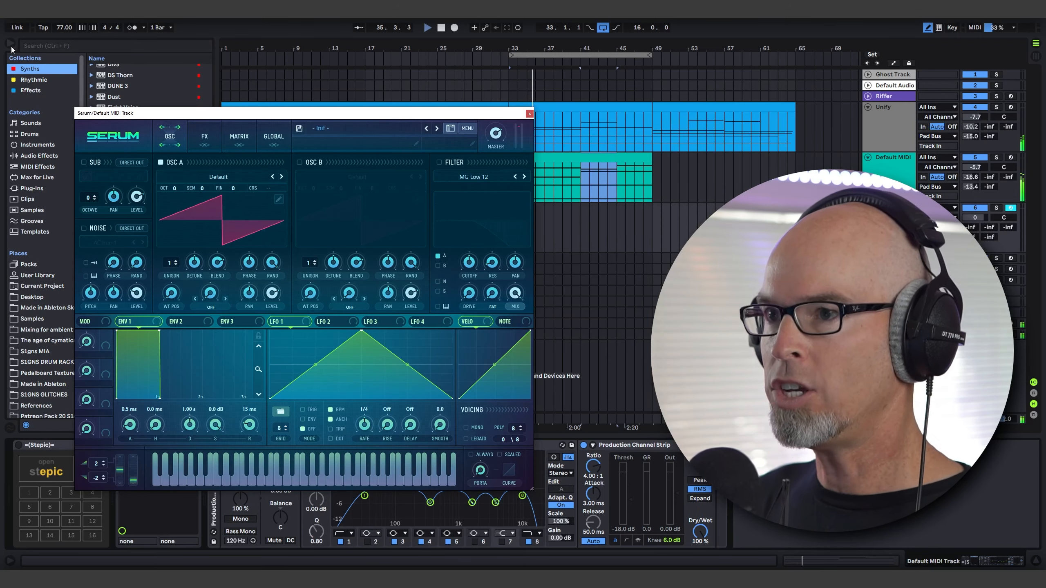
pyautogui.click(11, 44)
pyautogui.moveTo(153, 116); pyautogui.dragTo(128, 93)
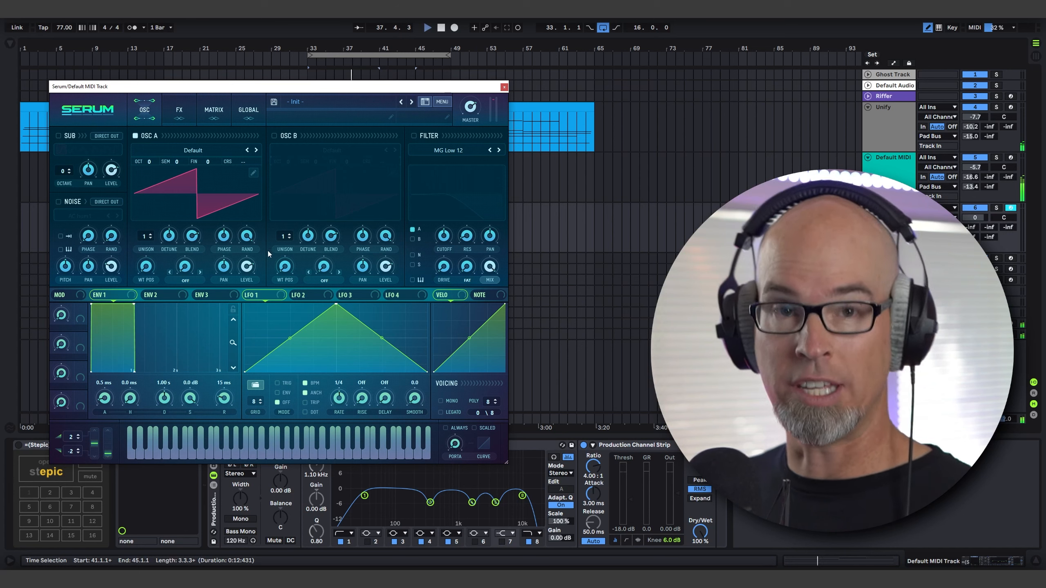
# Enable Serum's oscillator B and load the Analog wavetable Basic Shapes into it.
pyautogui.click(274, 136)
pyautogui.click(333, 151)
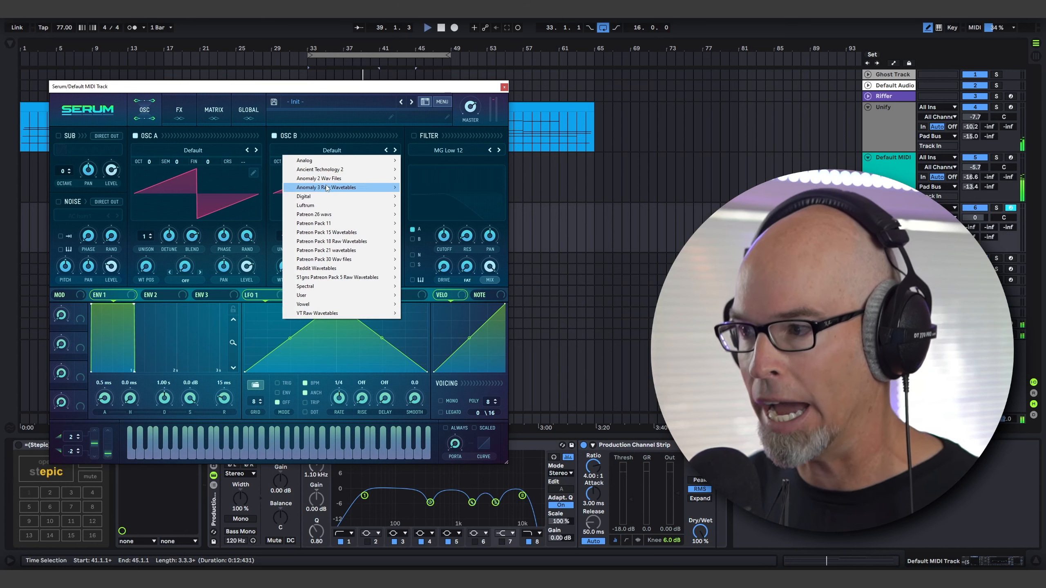
pyautogui.moveTo(331, 167)
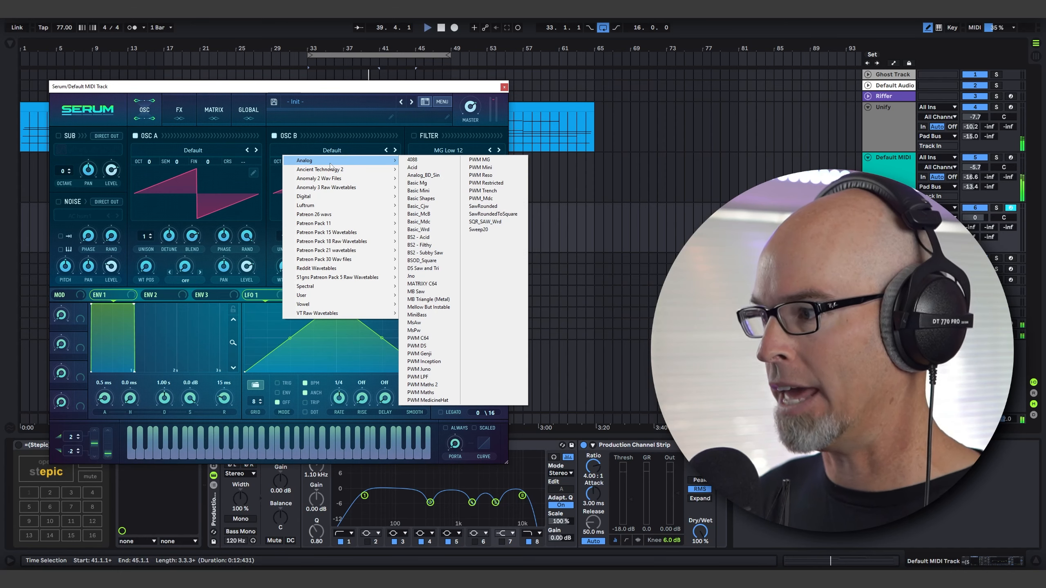
pyautogui.click(443, 199)
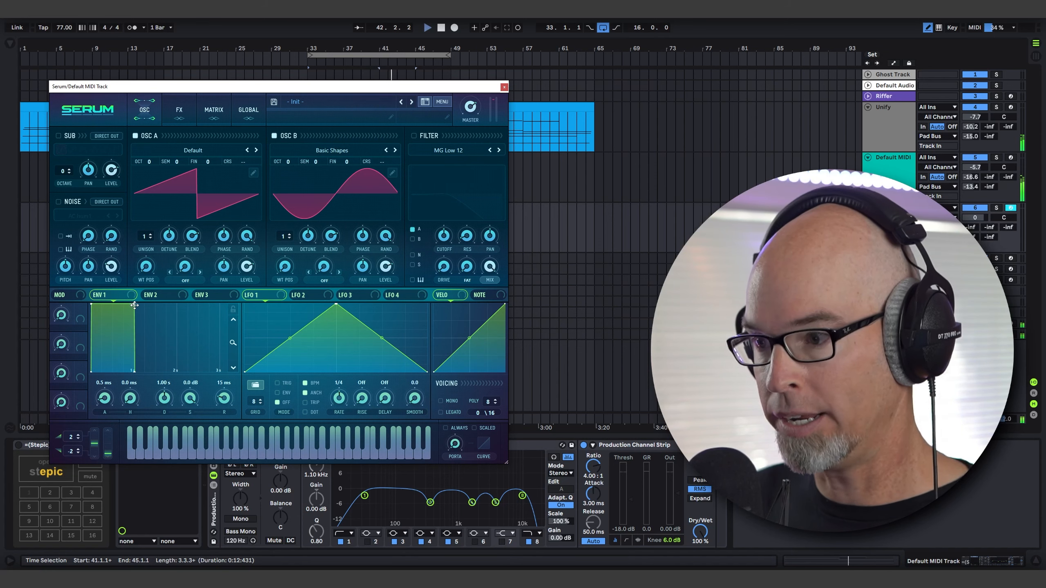
# Remove the sustain from Env 1 and Env 2, with decays of about 964 ms and 409 ms respectively.
pyautogui.moveTo(135, 305); pyautogui.dragTo(131, 389)
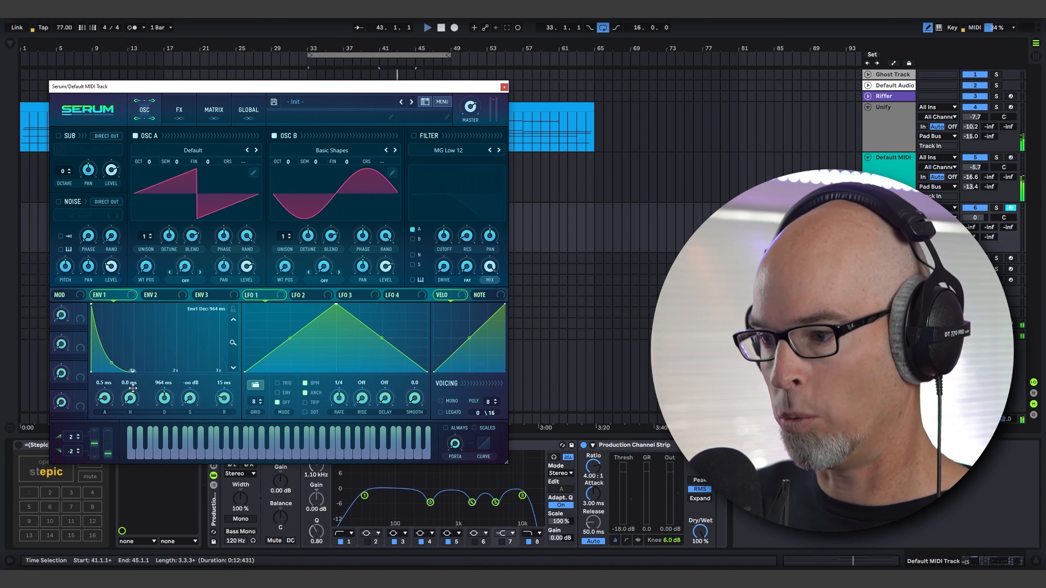
pyautogui.click(168, 296)
pyautogui.moveTo(135, 305); pyautogui.dragTo(123, 370)
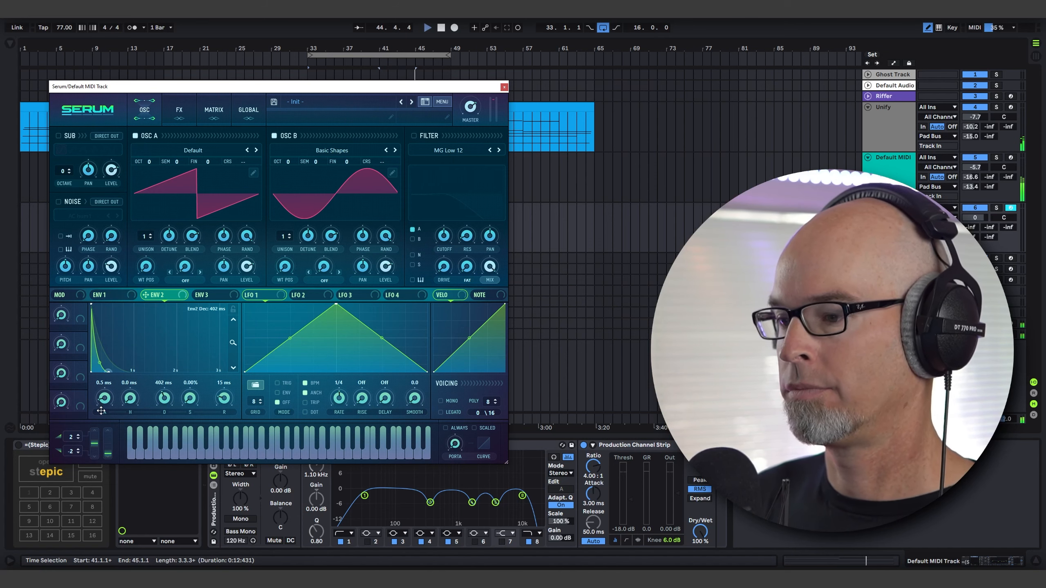
# Enable Serum's filter, map Env 2 to its cutoff and adjust the modulation amount.
pyautogui.click(414, 136)
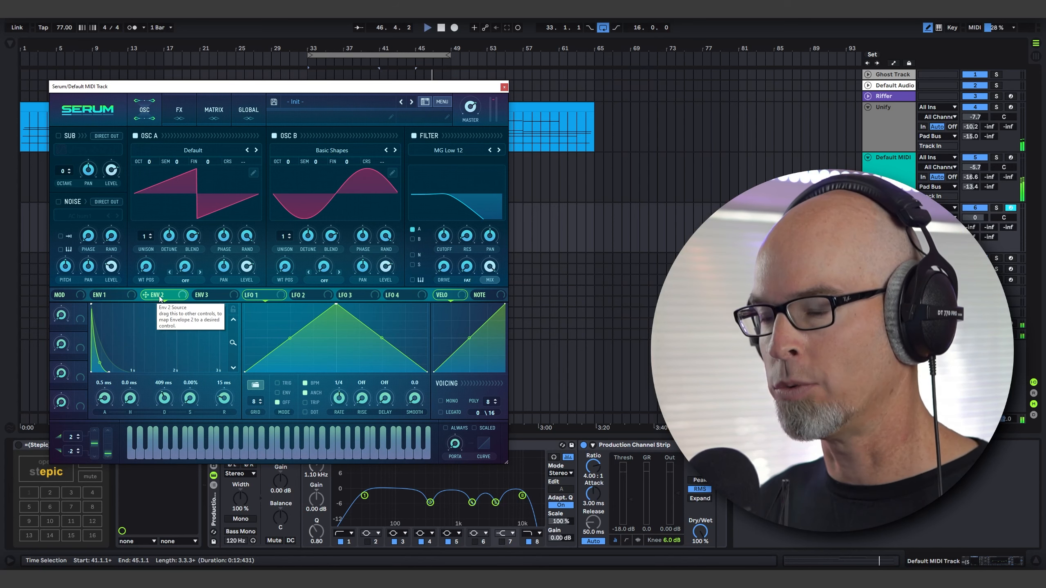
pyautogui.moveTo(157, 299); pyautogui.dragTo(244, 281)
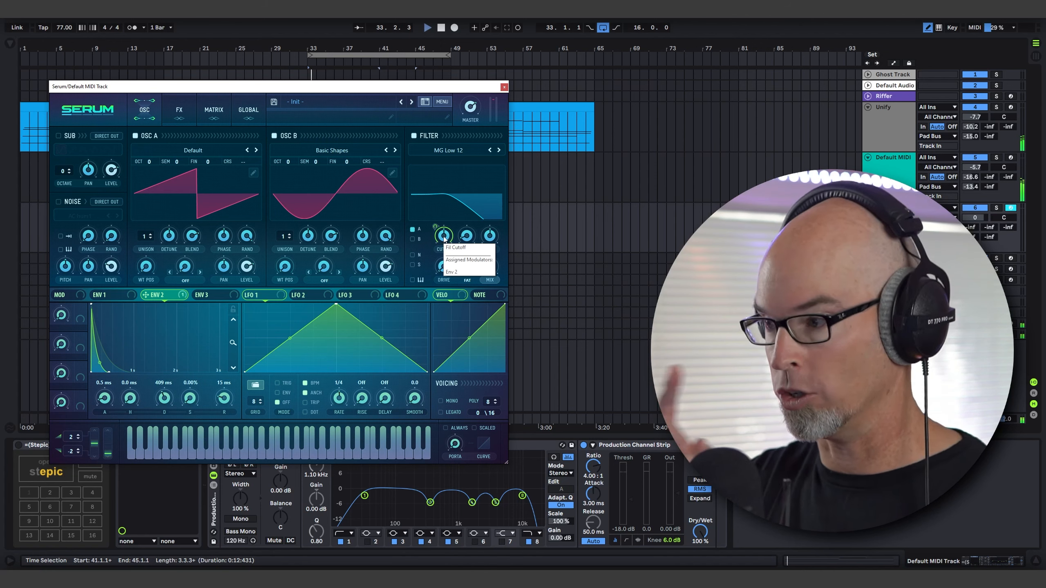
pyautogui.click(218, 110)
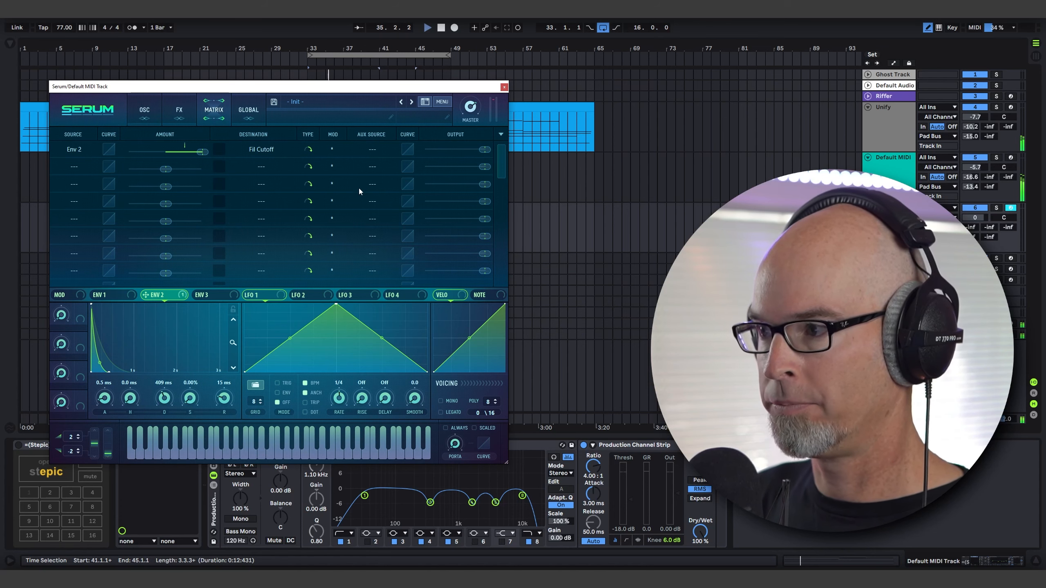
pyautogui.click(146, 111)
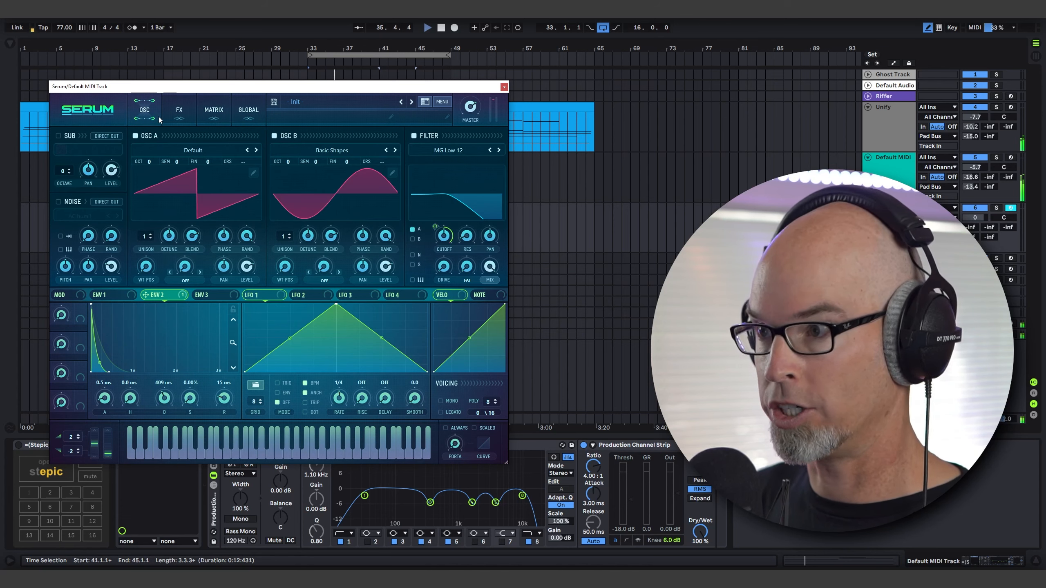
pyautogui.moveTo(435, 224); pyautogui.dragTo(433, 231)
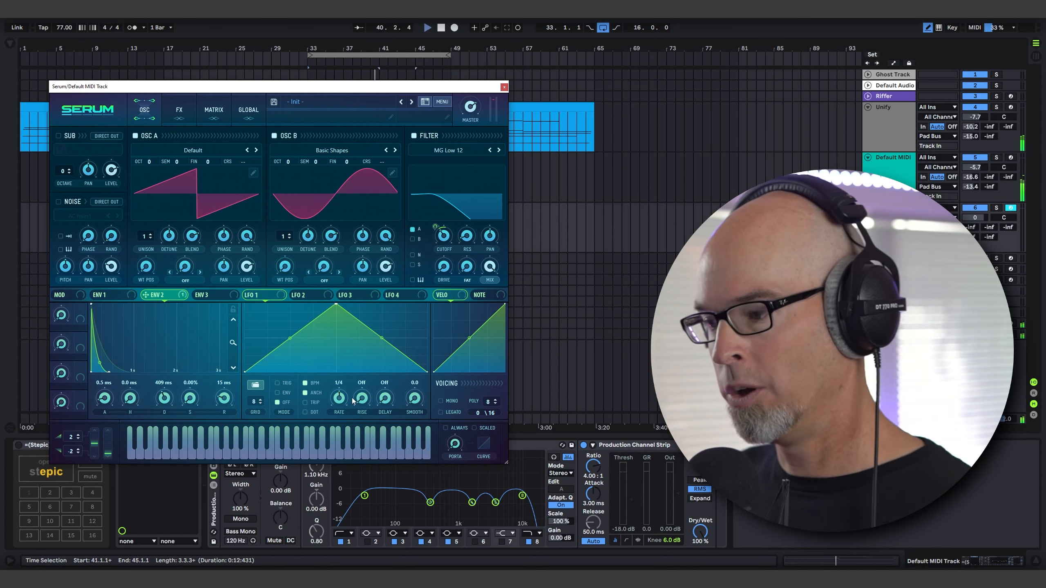
# Map velocity to the filter cutoff and set the filter type to MG Low 24 after comparing it with MG Low 12.
pyautogui.moveTo(450, 297); pyautogui.dragTo(433, 248)
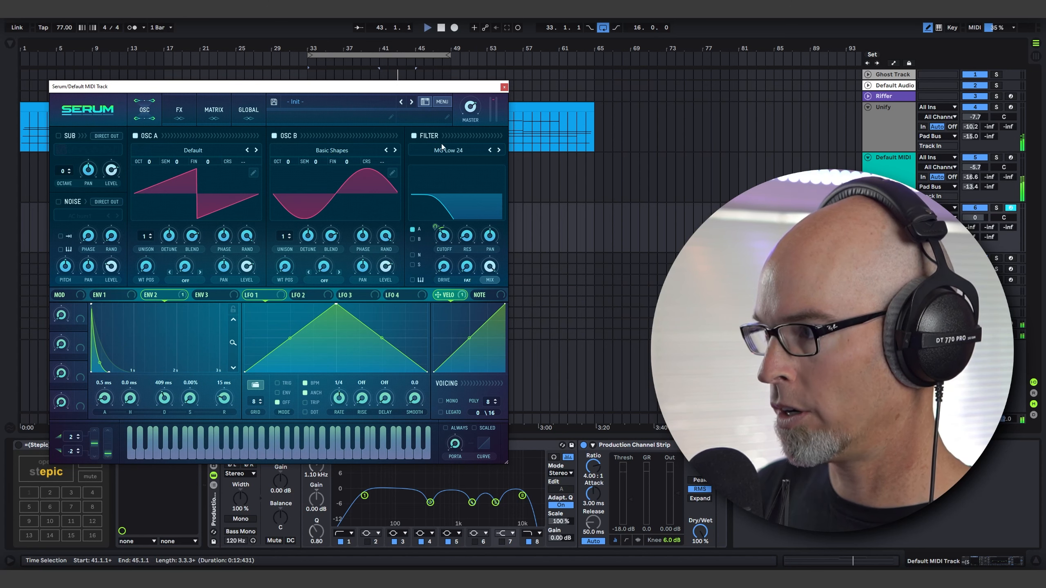
pyautogui.doubleClick(489, 150)
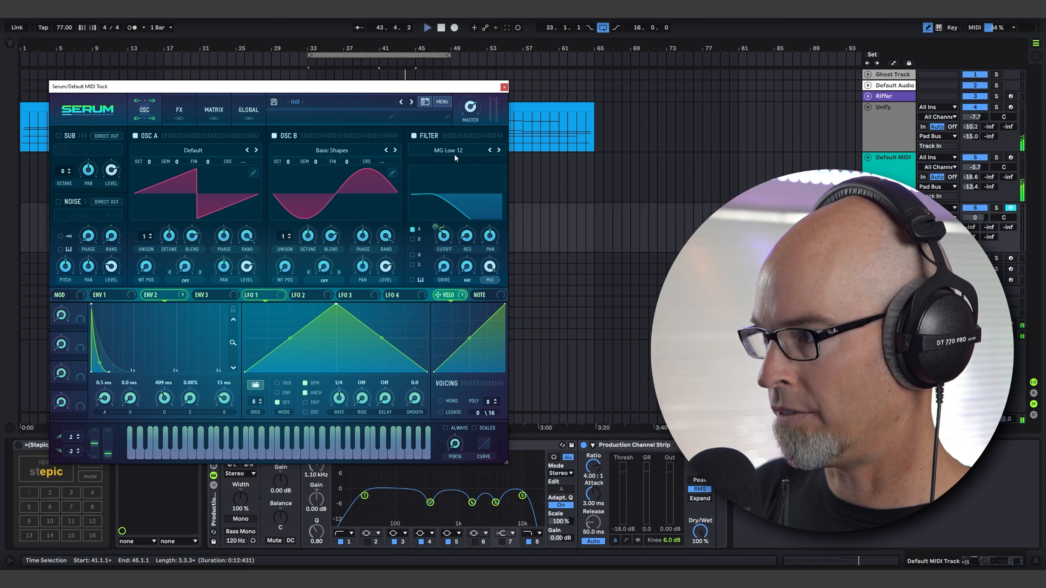
pyautogui.doubleClick(497, 152)
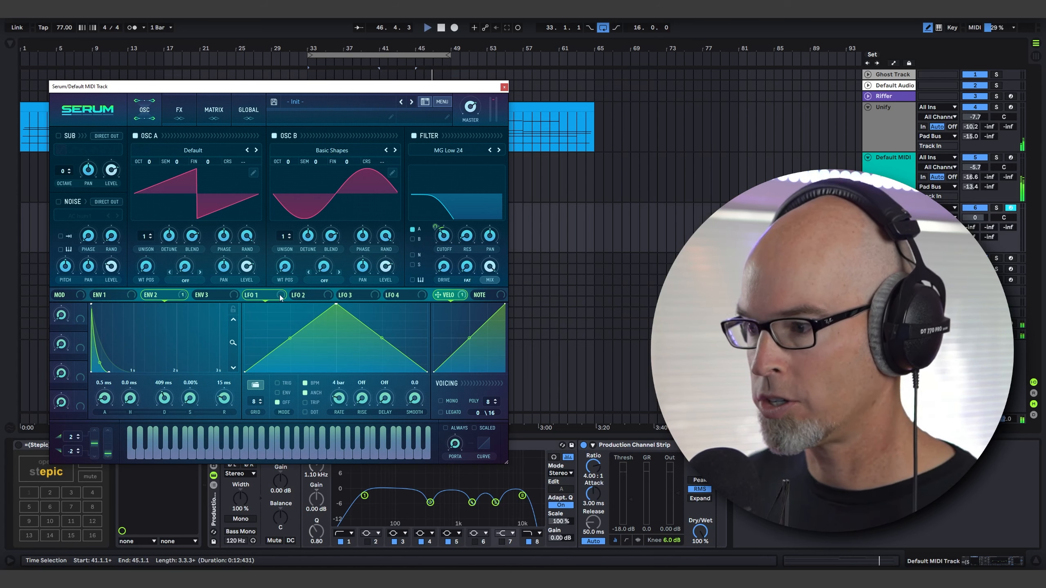
# Map LFO 1 at a 4 bar rate to the filter cutoff, adjust its amount and close the Serum window.
pyautogui.moveTo(281, 297); pyautogui.dragTo(327, 293)
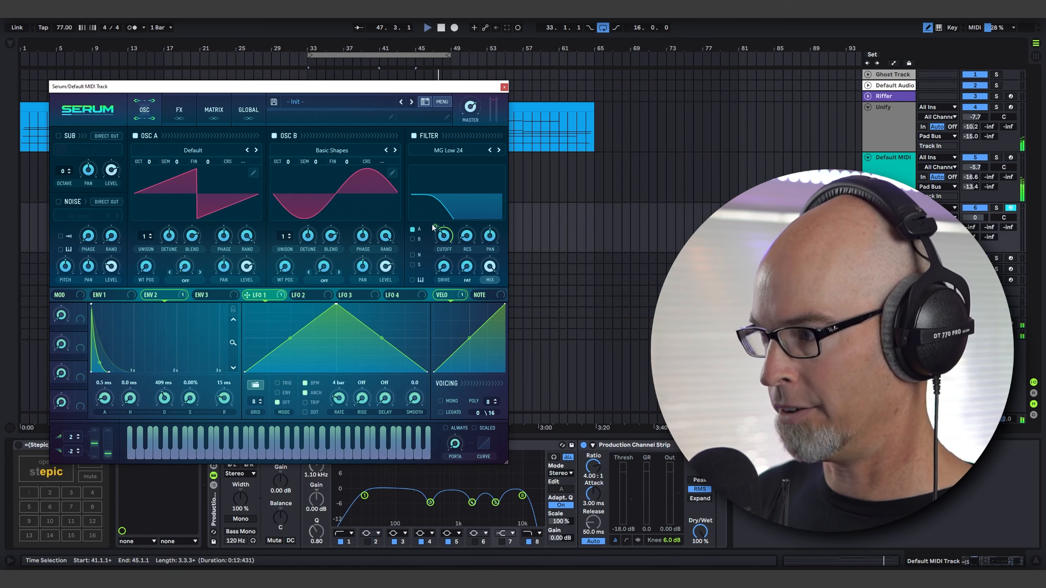
pyautogui.moveTo(434, 227); pyautogui.dragTo(436, 246)
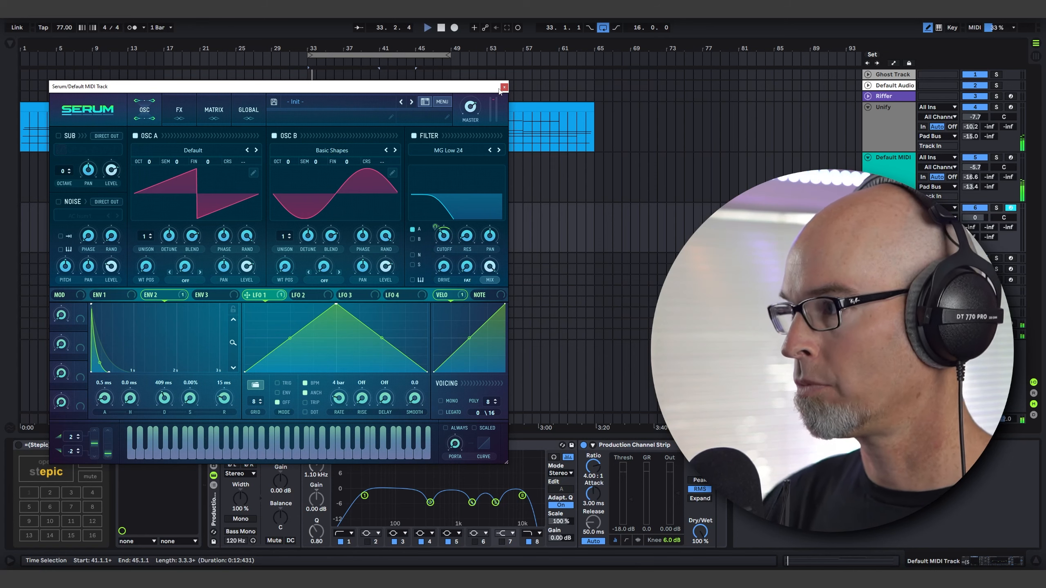
pyautogui.moveTo(502, 92); pyautogui.dragTo(503, 94)
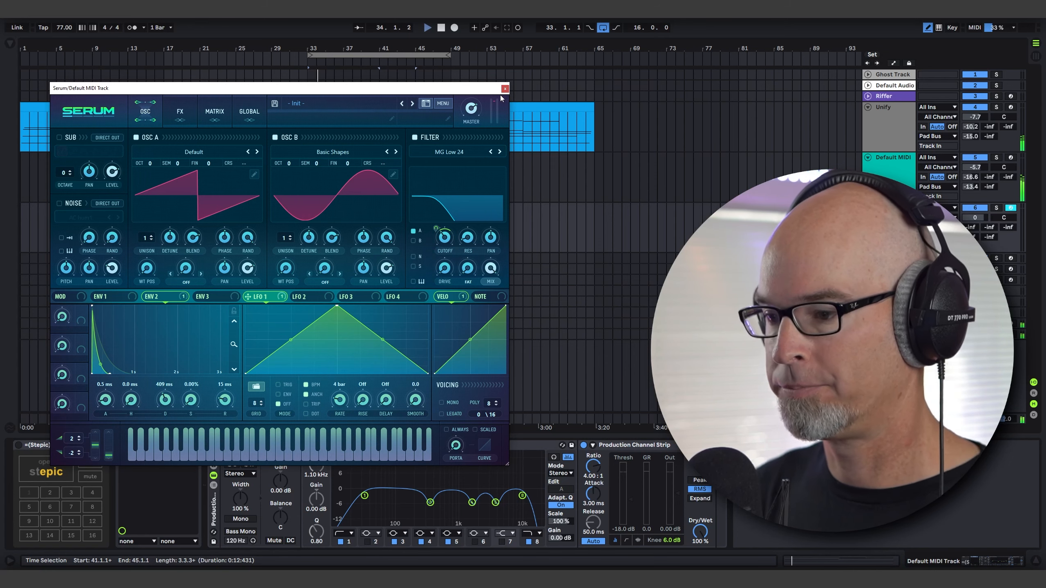
pyautogui.click(503, 91)
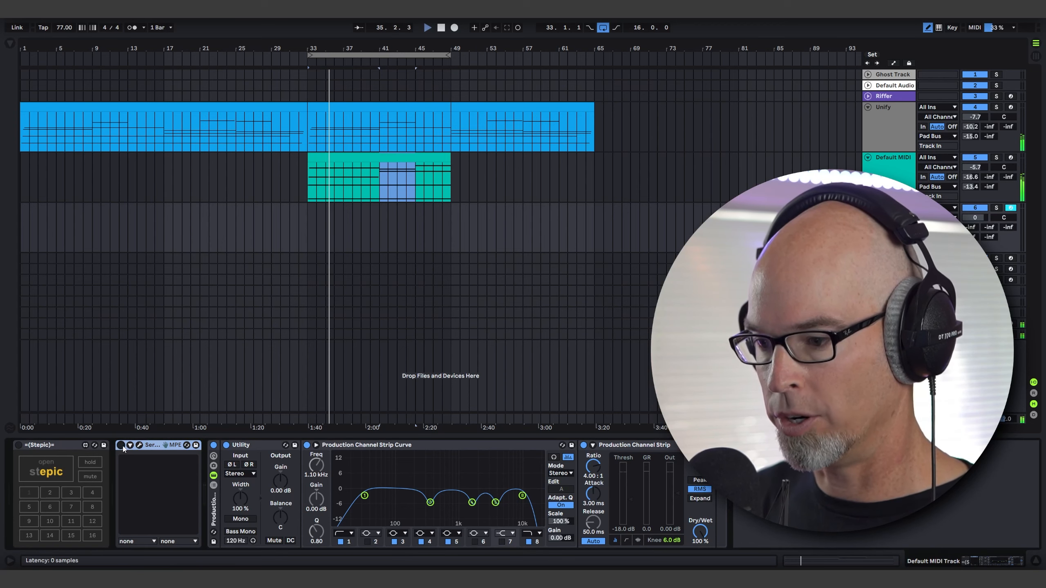
# Activate Stepic, open its editor and set the pattern to 8 steps with a 1/8 note length.
pyautogui.click(18, 445)
pyautogui.click(46, 468)
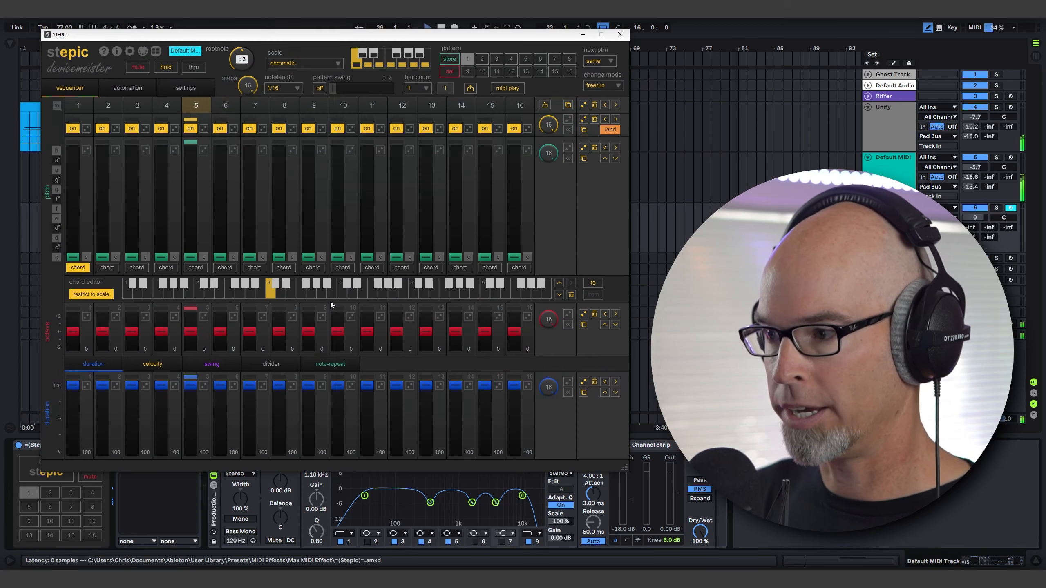
pyautogui.moveTo(248, 85); pyautogui.dragTo(247, 99)
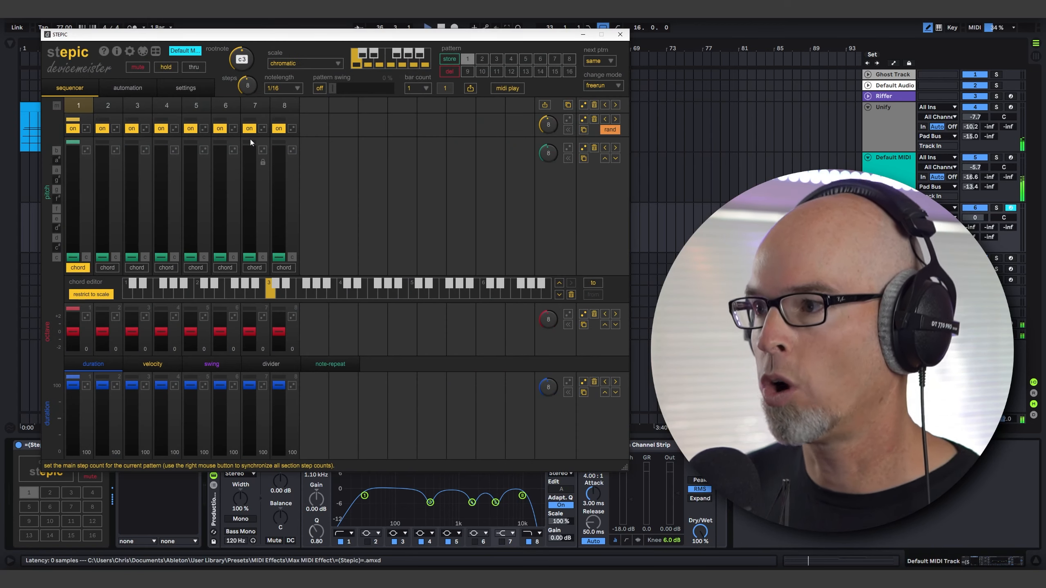
pyautogui.click(283, 89)
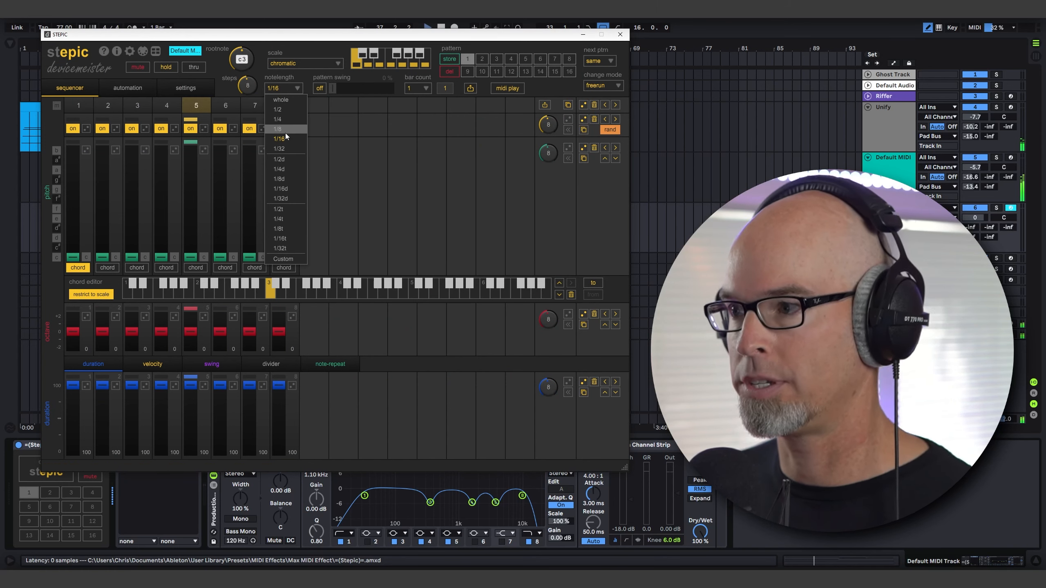
pyautogui.click(301, 129)
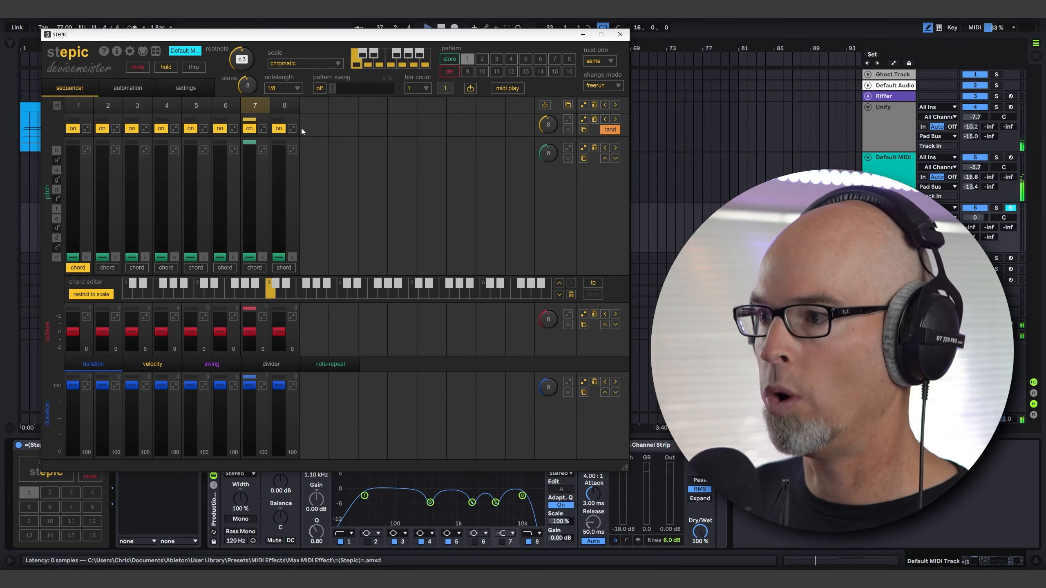
# Switch off steps 3, 5 and 8 in the Stepic pattern.
pyautogui.click(190, 129)
pyautogui.click(132, 129)
pyautogui.click(132, 129)
pyautogui.click(279, 131)
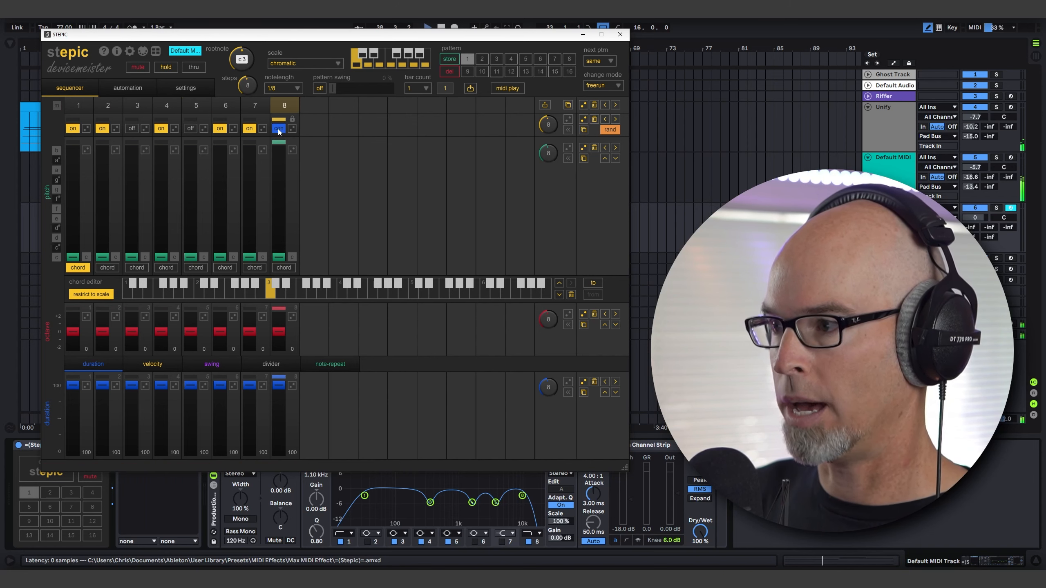
# Set step 2 of the Stepic pattern to con and raise the pitches of step 4 to g and step 7 to e.
pyautogui.click(103, 129)
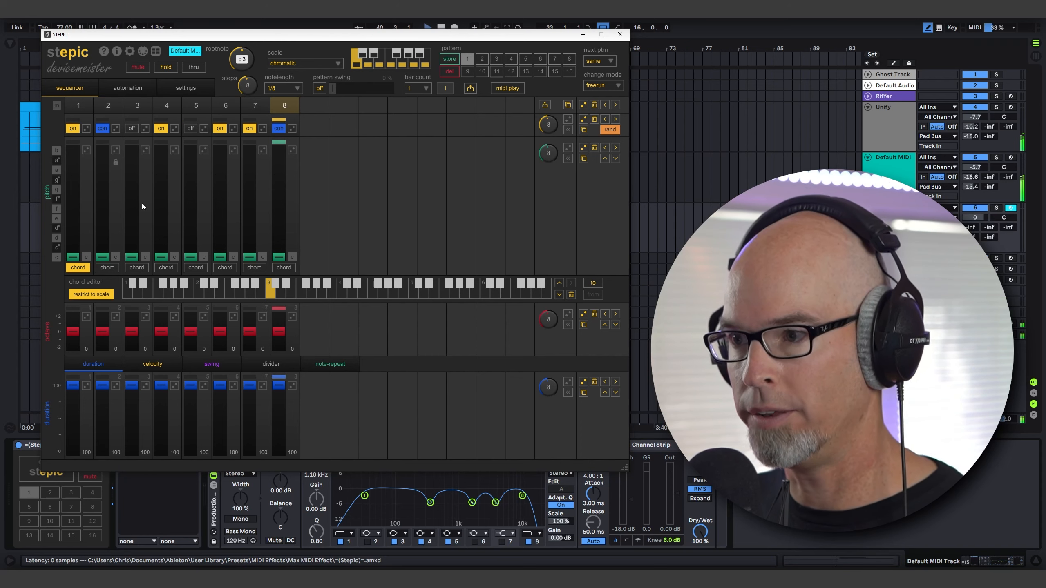
pyautogui.click(161, 188)
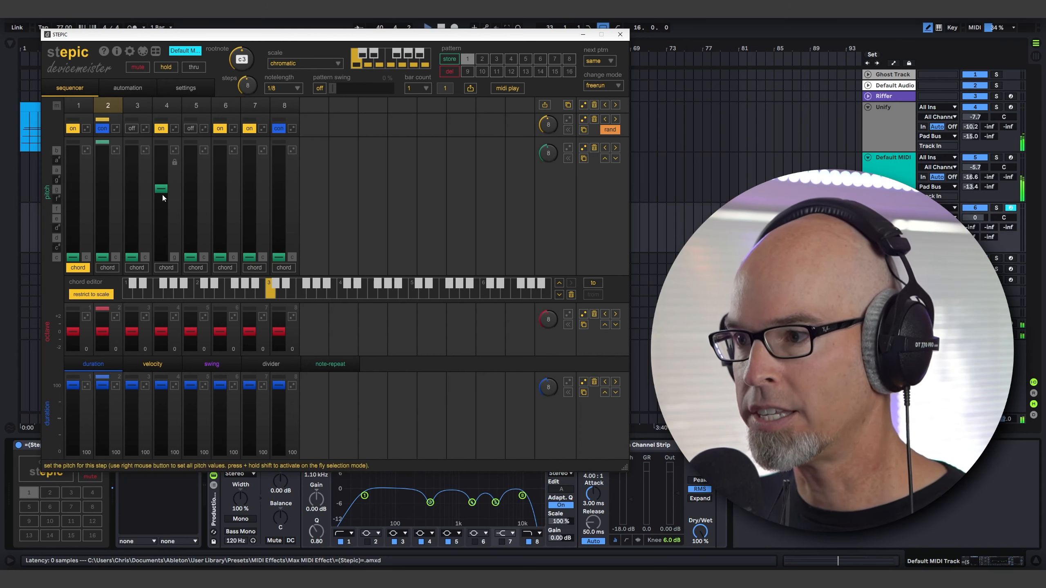
pyautogui.click(249, 218)
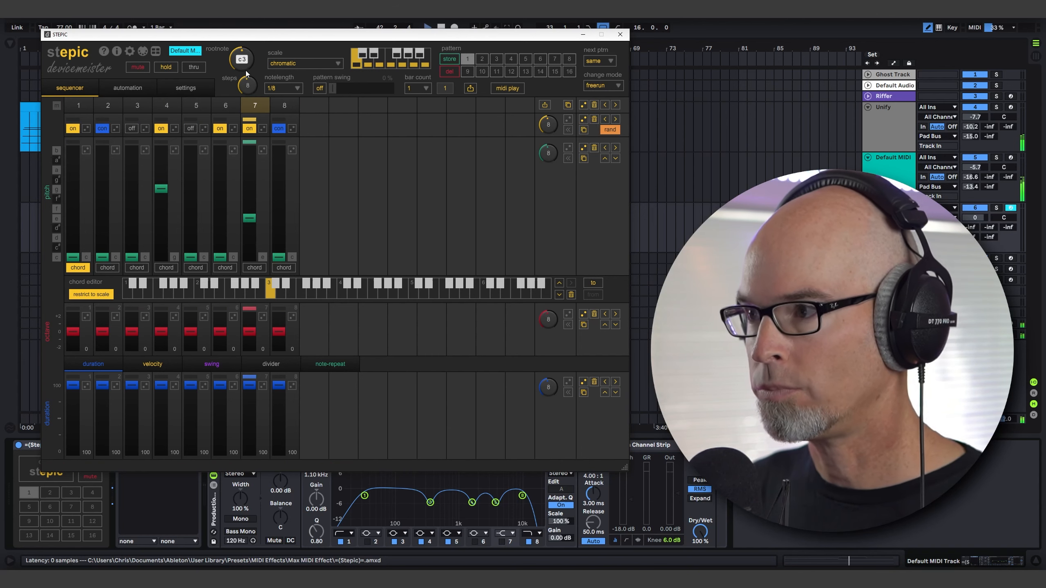
# Set the pattern's root note to b2 and its scale to natural minor.
pyautogui.click(304, 64)
pyautogui.click(309, 70)
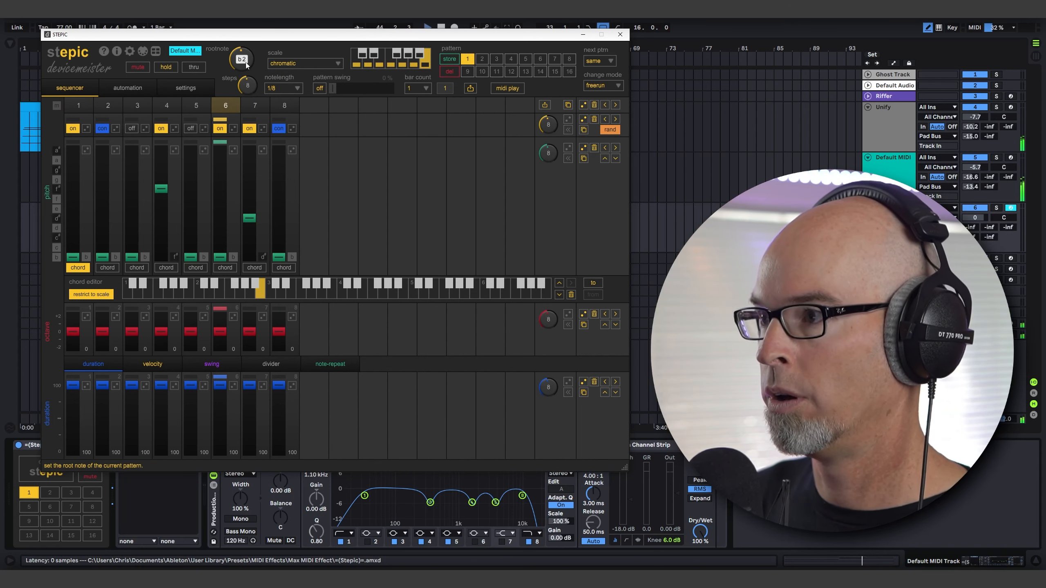
pyautogui.click(281, 64)
pyautogui.click(295, 93)
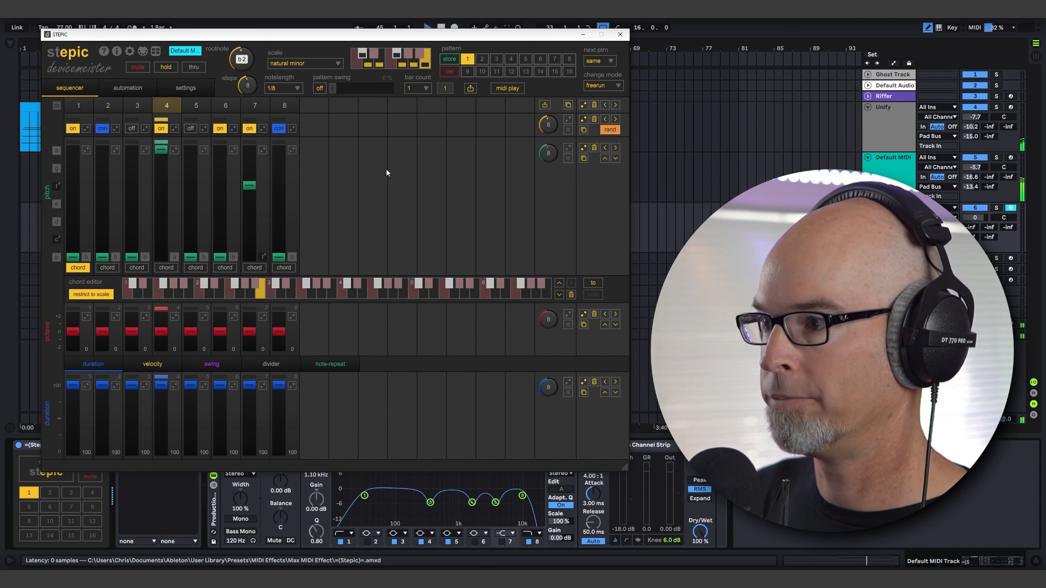
# Lower the pitches of steps 4 and 7 to f# and e, and set the pitch lane to random play order mode 2.
pyautogui.moveTo(164, 175); pyautogui.dragTo(162, 186)
pyautogui.moveTo(253, 191); pyautogui.dragTo(249, 203)
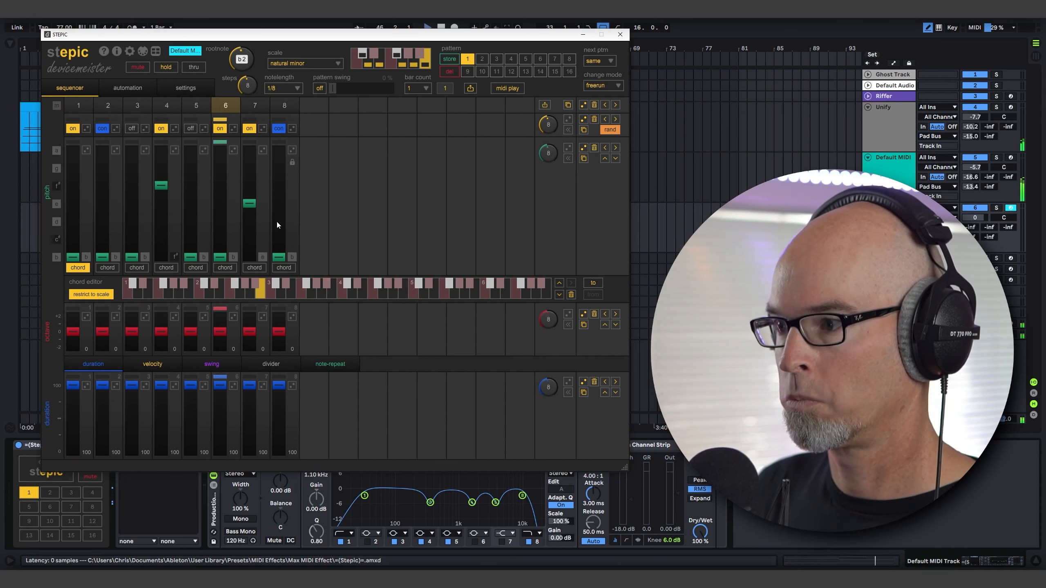
pyautogui.click(569, 148)
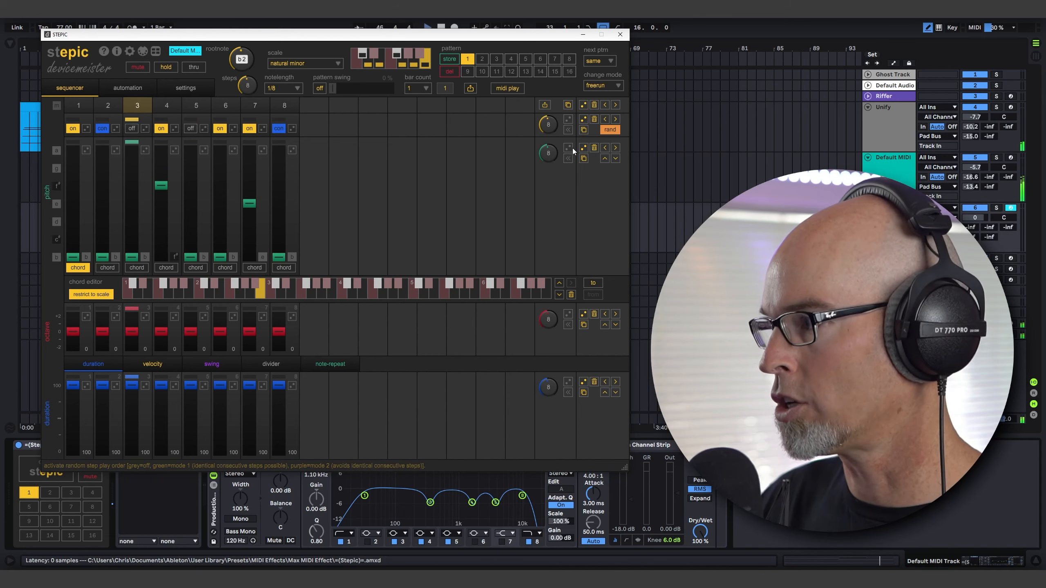
pyautogui.click(568, 148)
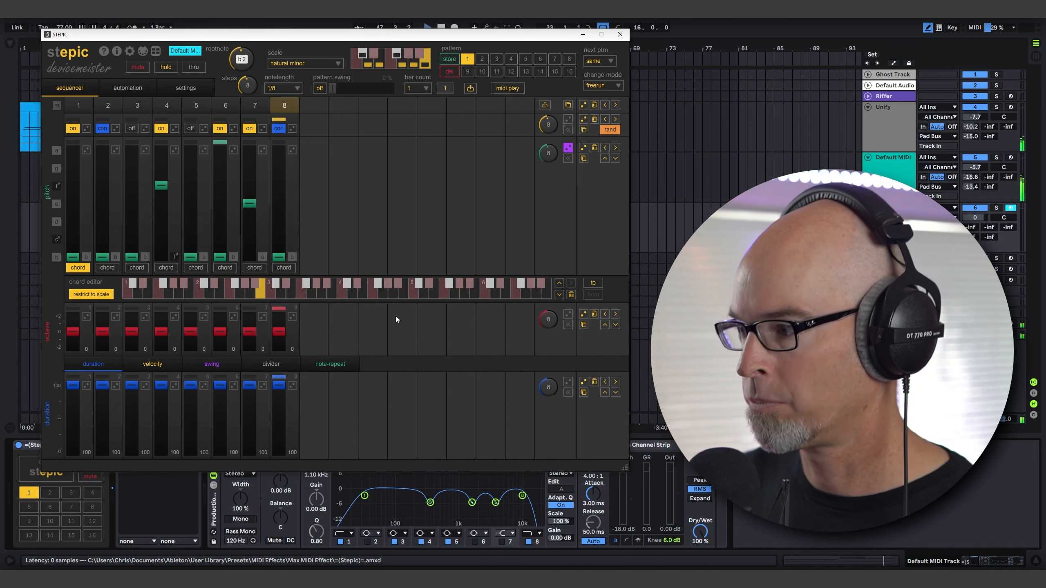
# Raise steps 7 and 8 by one octave and set the octave lane to random play order mode 2.
pyautogui.click(250, 323)
pyautogui.moveTo(278, 331); pyautogui.dragTo(279, 324)
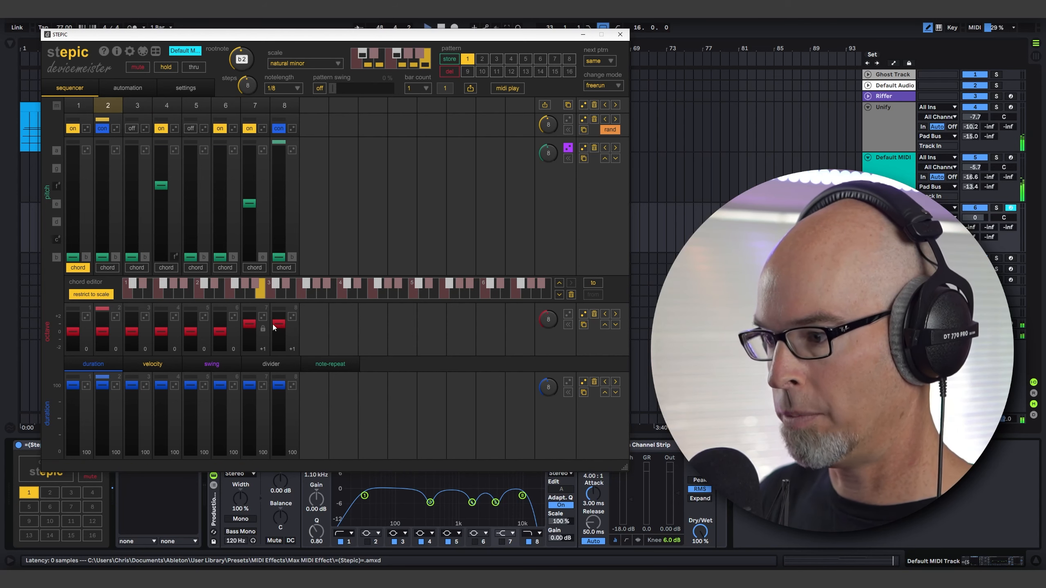
pyautogui.click(569, 314)
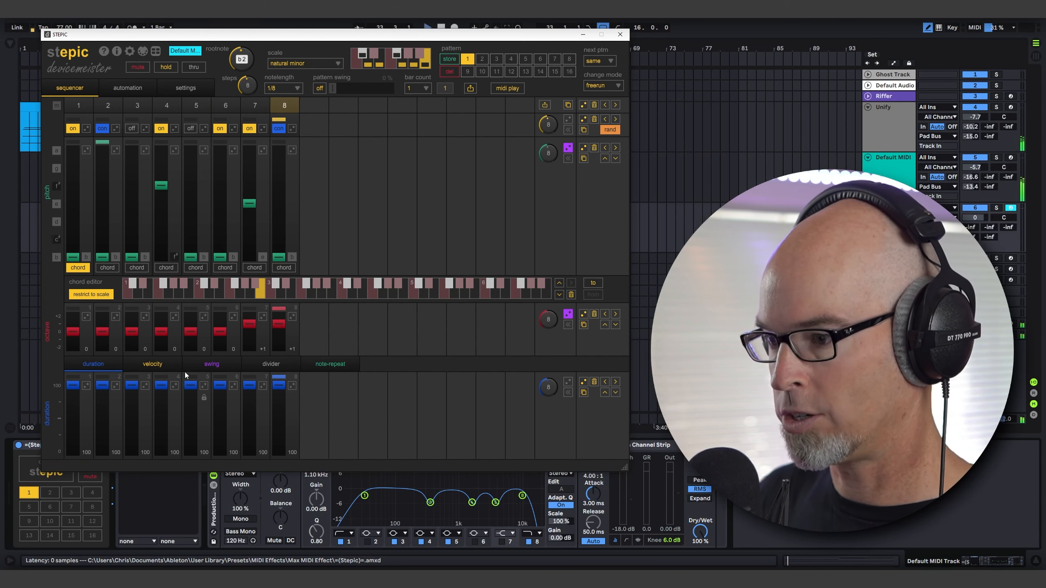
# Randomize the step velocities, set the velocity lane to random play order mode 2 and close the Stepic editor.
pyautogui.click(153, 364)
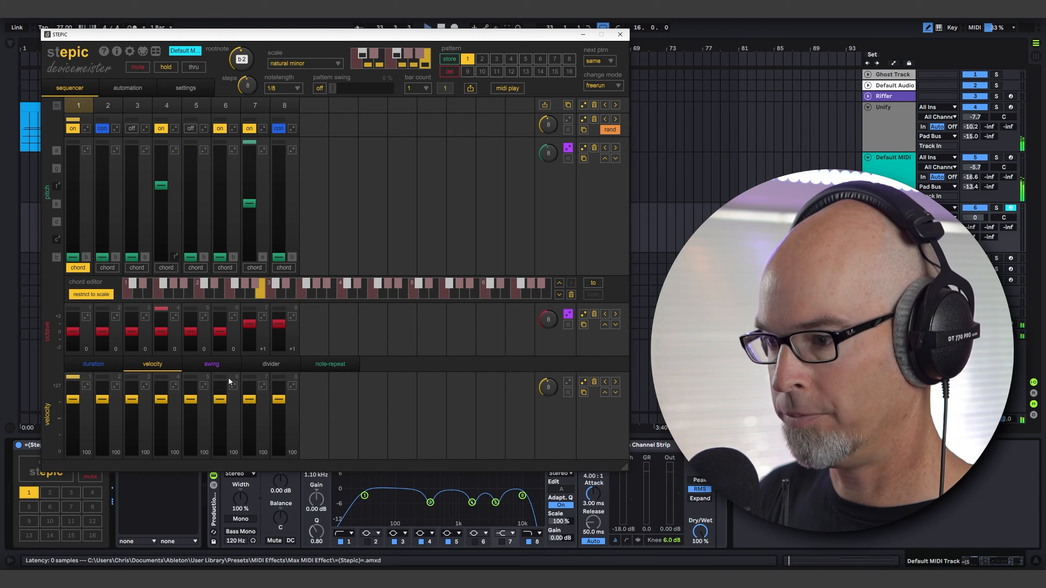
pyautogui.click(583, 382)
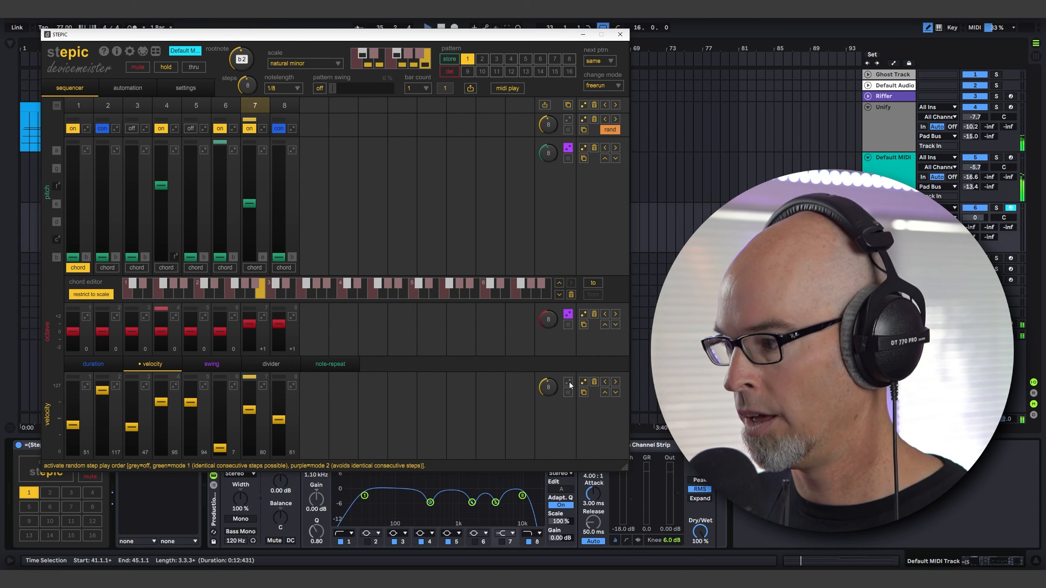
pyautogui.click(569, 384)
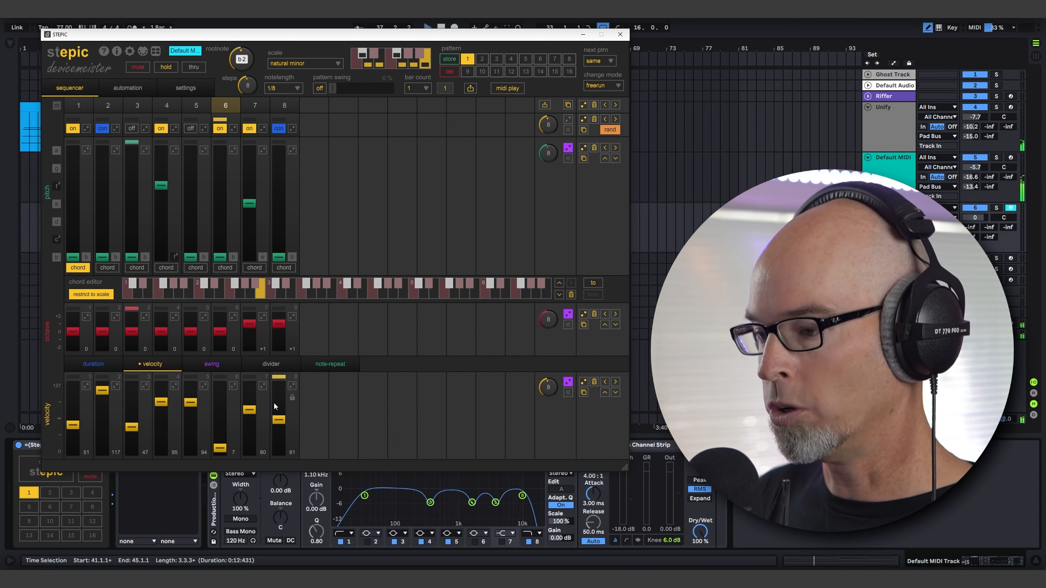
pyautogui.moveTo(533, 38); pyautogui.dragTo(533, 58)
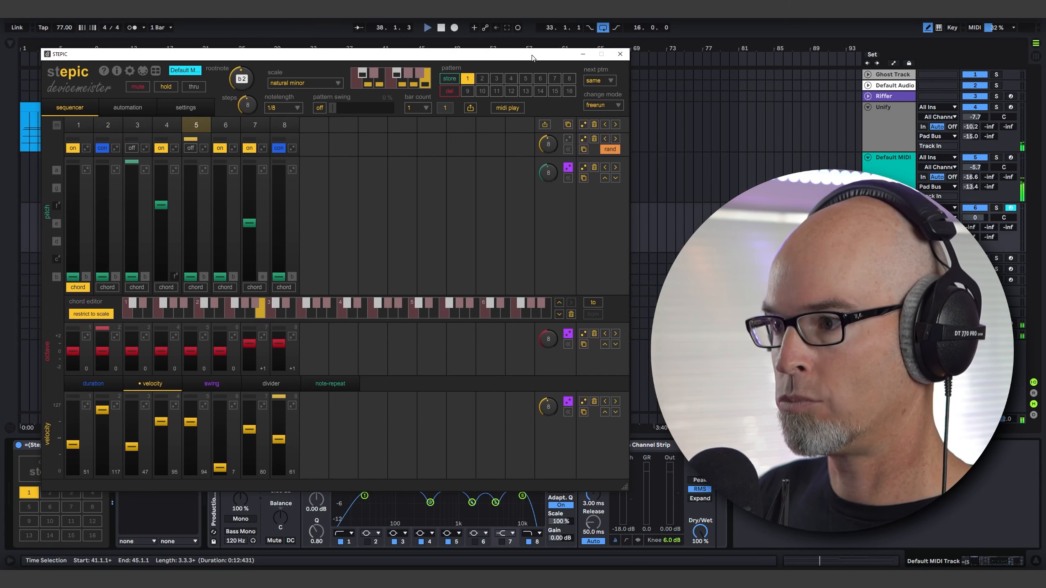
pyautogui.click(620, 54)
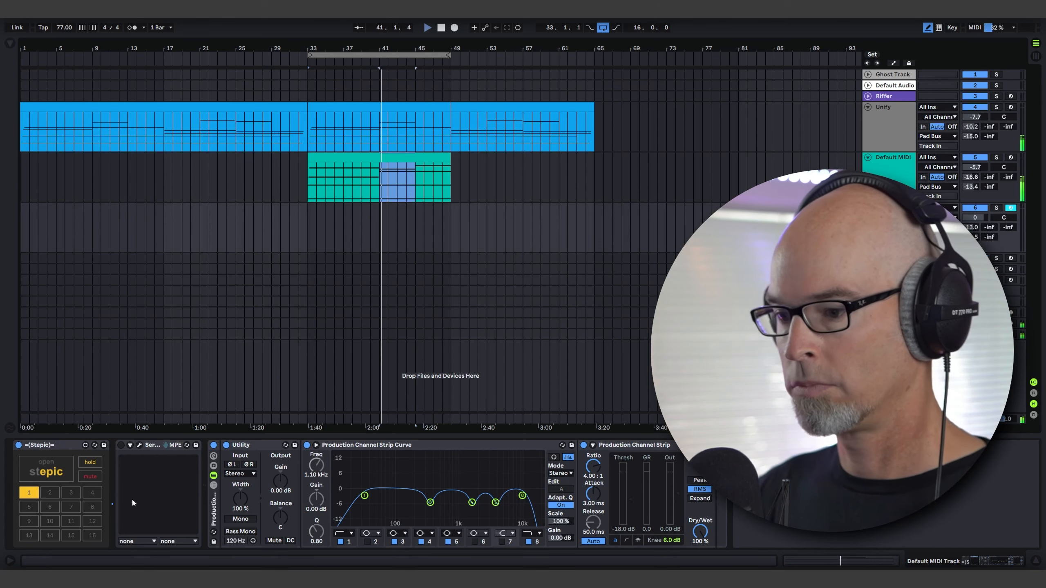
# Activate Serum on the plucky track and lower the track volume to -2.6 dB.
pyautogui.click(121, 445)
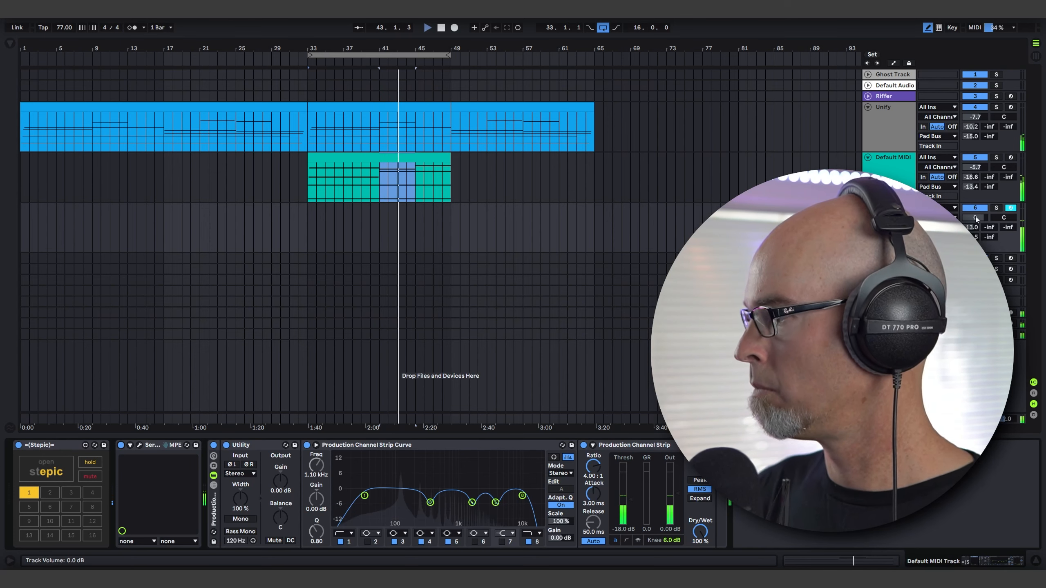
pyautogui.moveTo(975, 217); pyautogui.dragTo(975, 225)
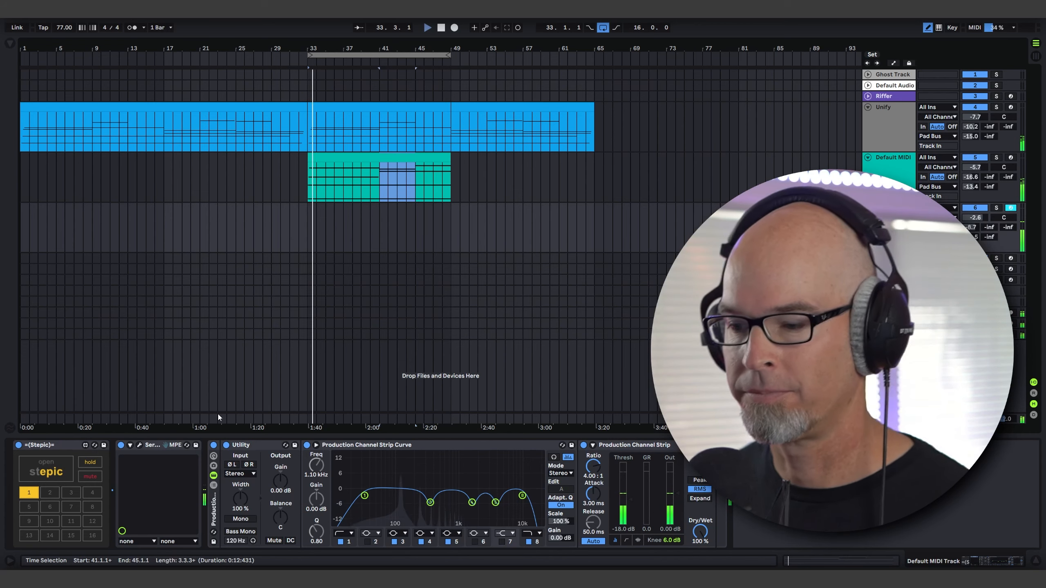
# Review the Stepic pattern and examine the master output's frequency spectrum in SPAN.
pyautogui.click(45, 461)
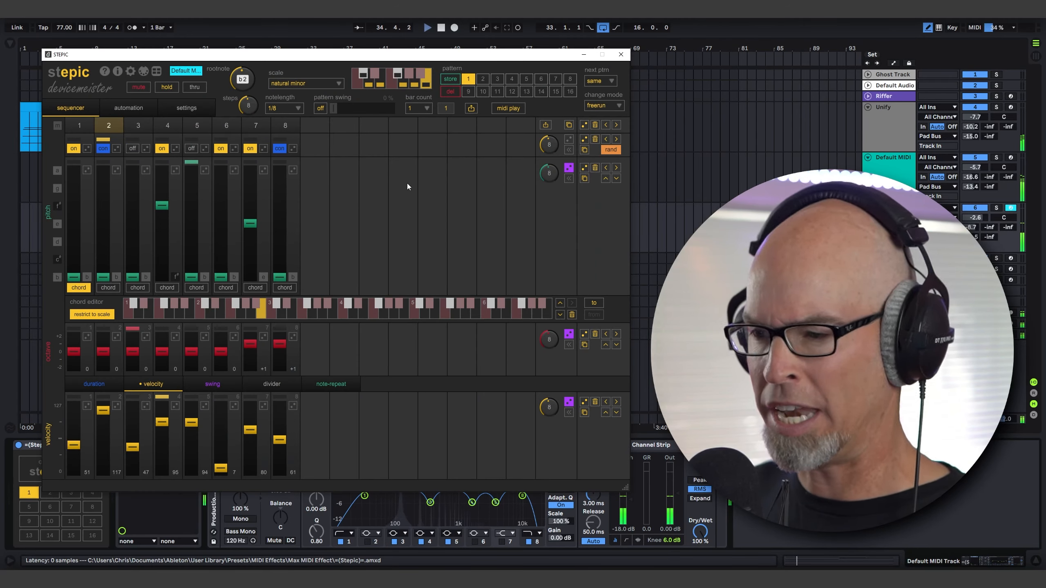
pyautogui.click(620, 55)
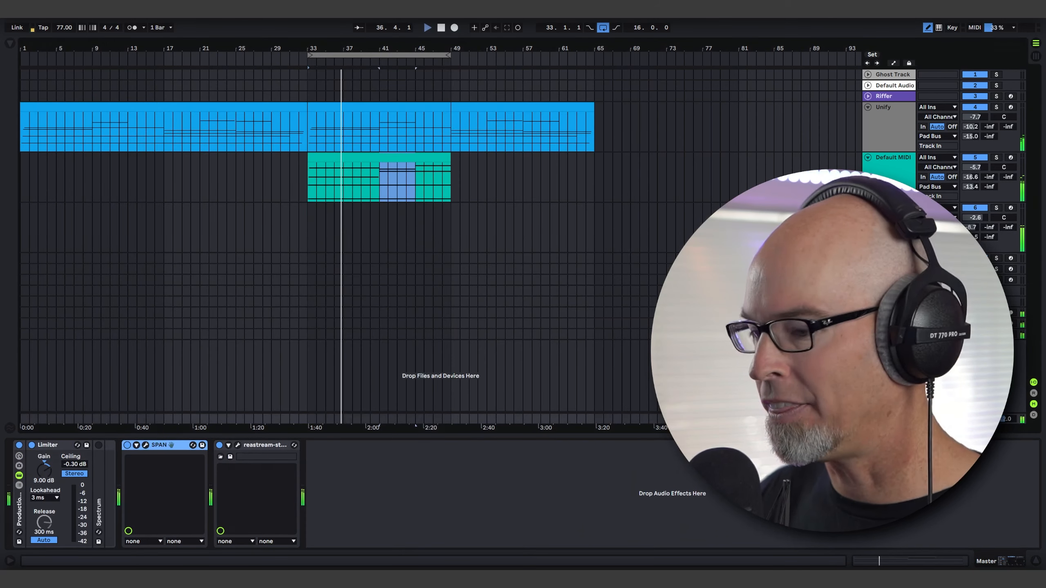
pyautogui.click(147, 446)
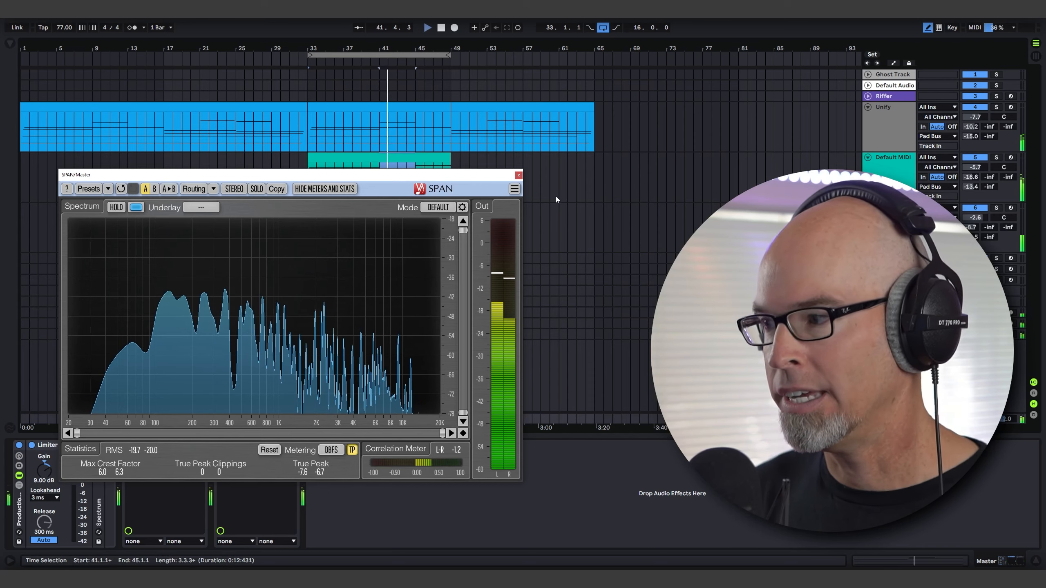
pyautogui.click(519, 175)
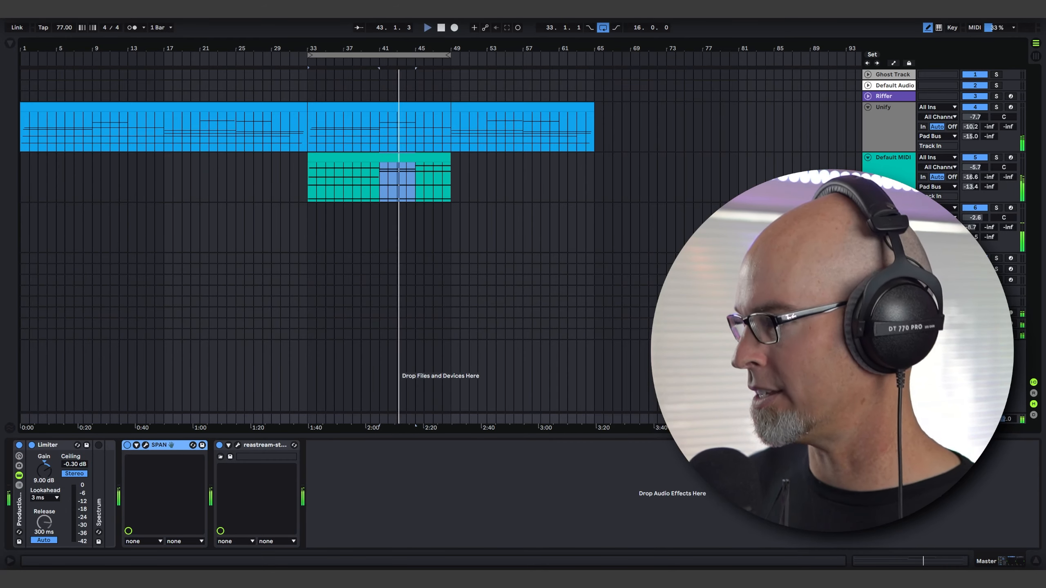
# Set the octave of oscillators A and B to -1 in the plucky track's Serum and close its window.
pyautogui.click(890, 208)
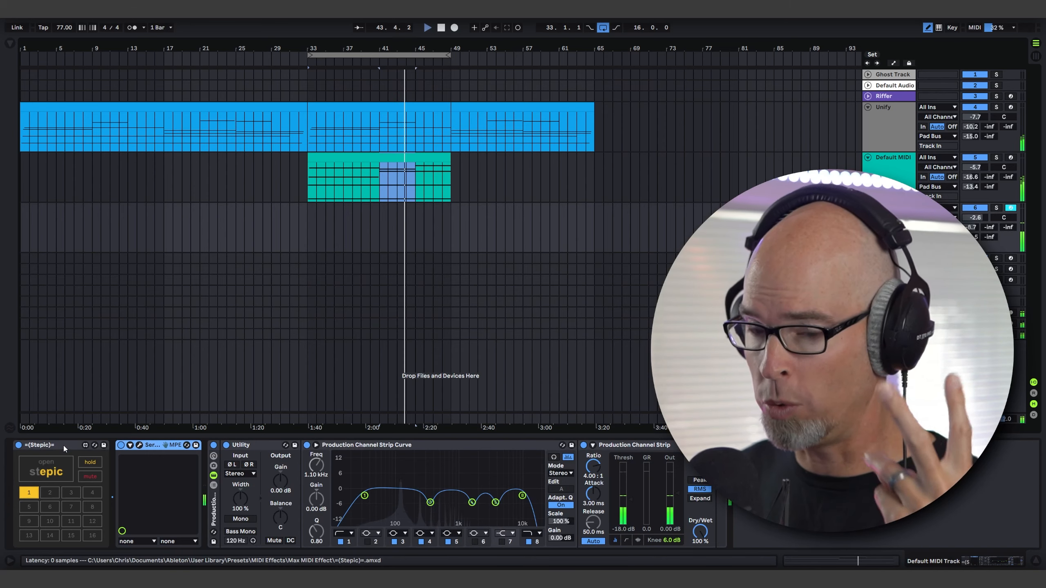
pyautogui.click(46, 470)
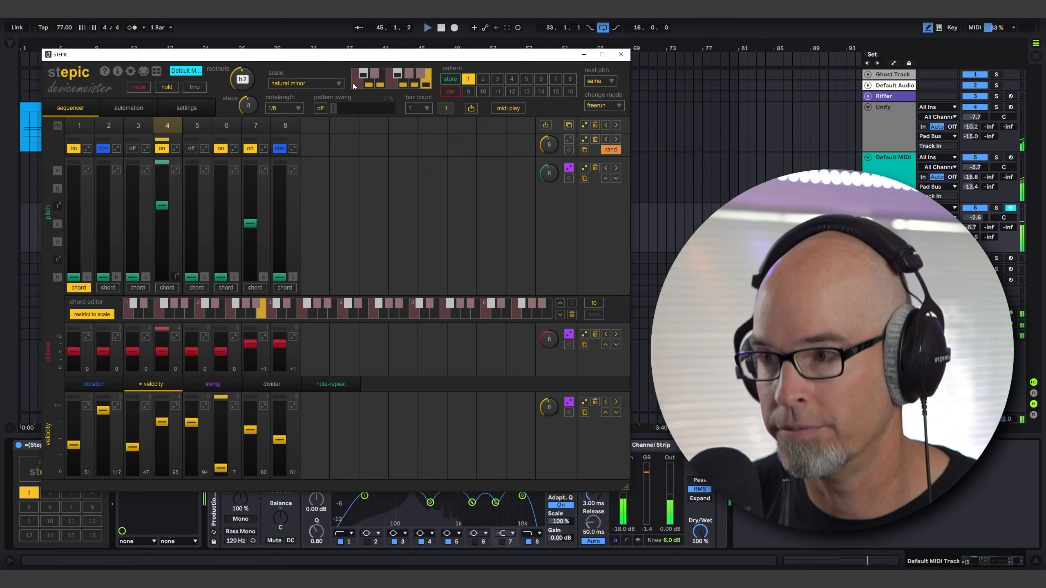
pyautogui.click(621, 54)
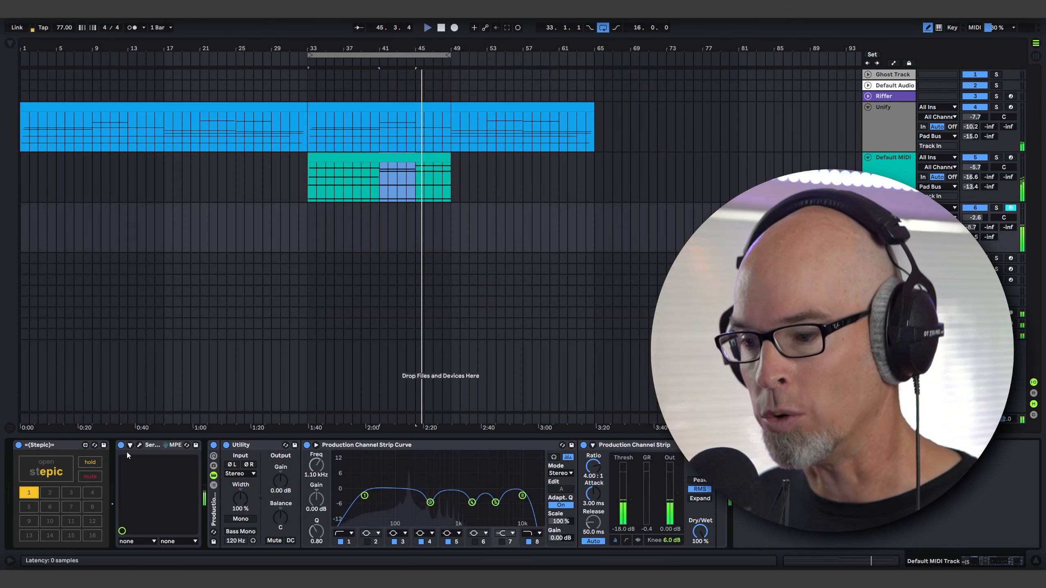
pyautogui.click(139, 446)
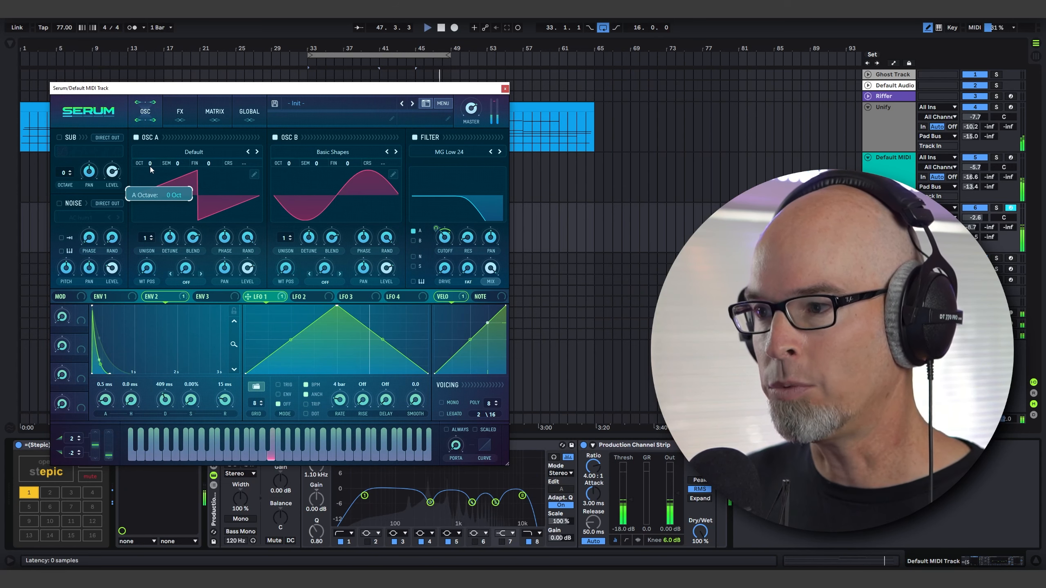
pyautogui.moveTo(150, 170); pyautogui.dragTo(150, 172)
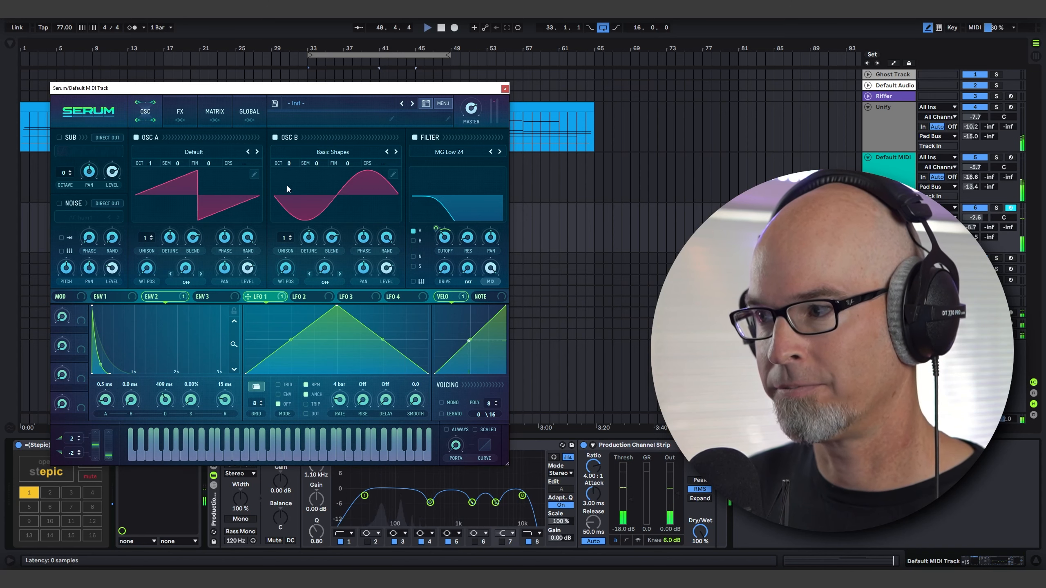
pyautogui.moveTo(287, 186); pyautogui.dragTo(287, 188)
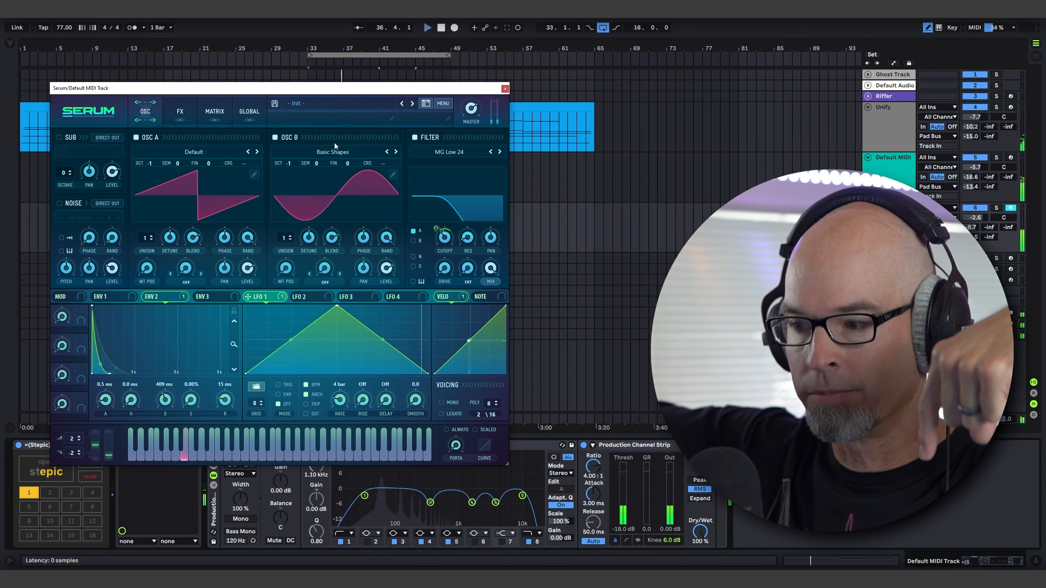
pyautogui.click(505, 88)
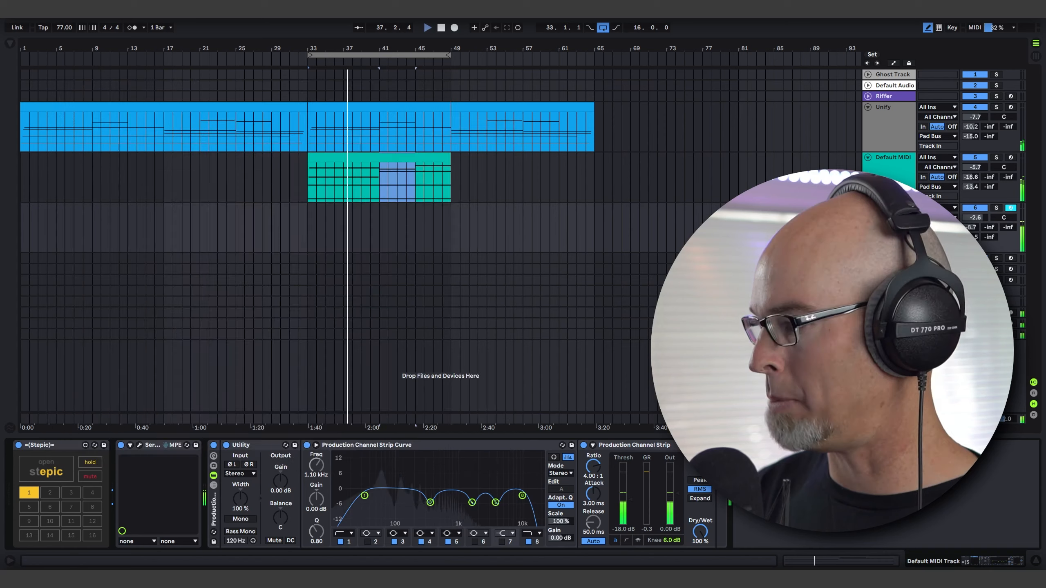
# Examine the low end of the master spectrum in SPAN with the lowered oscillators playing.
pyautogui.click(889, 419)
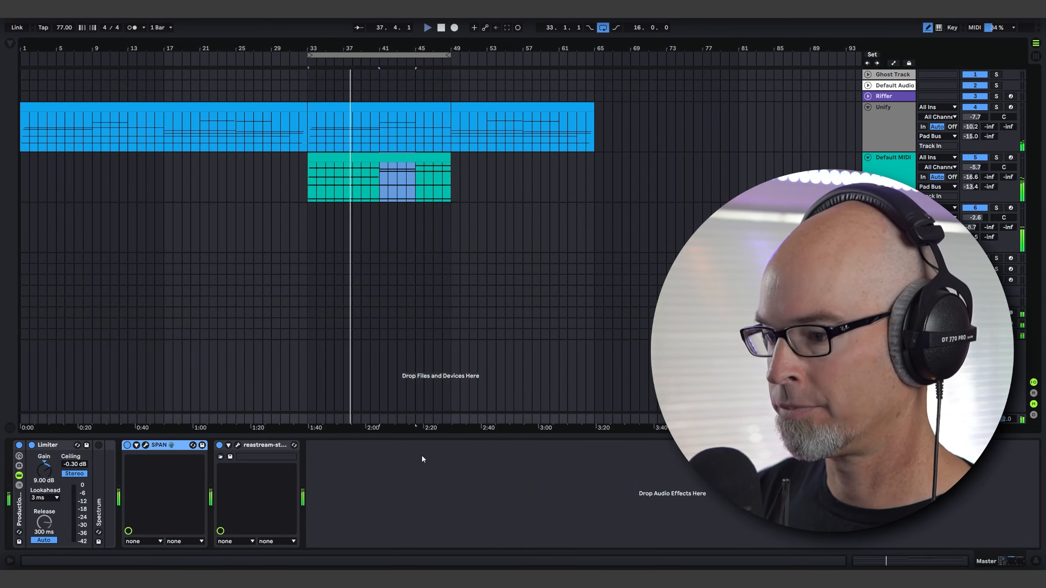
pyautogui.click(146, 445)
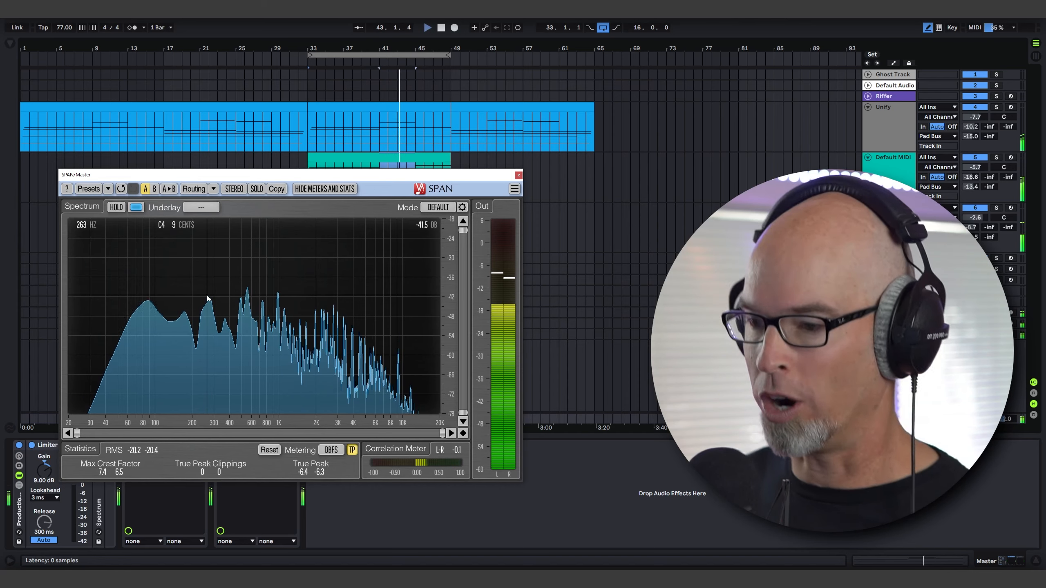
pyautogui.click(518, 175)
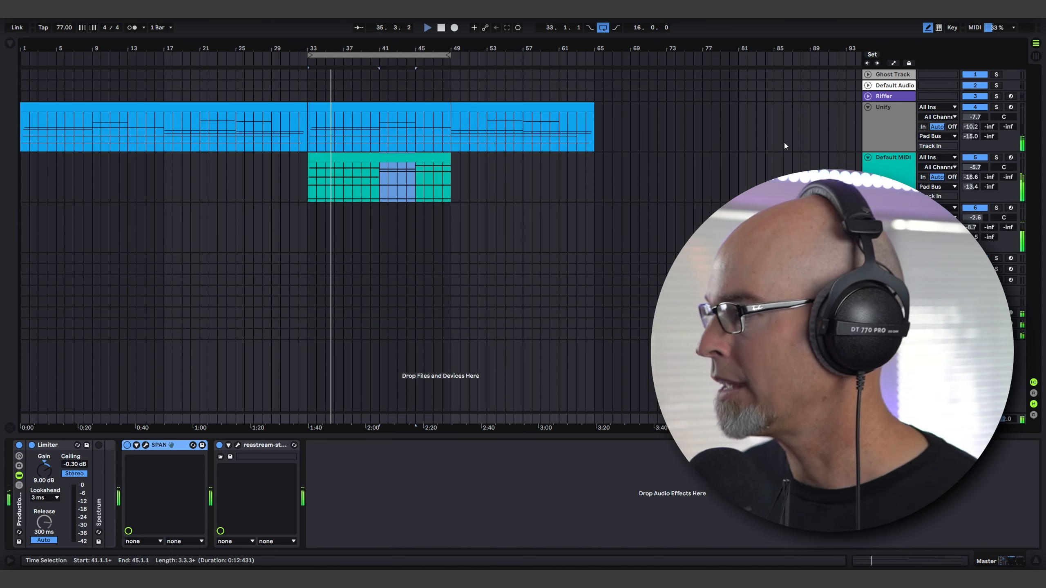
# Review the plucky track's Serum modulation and its Stepic velocity lane while the loop plays.
pyautogui.click(891, 209)
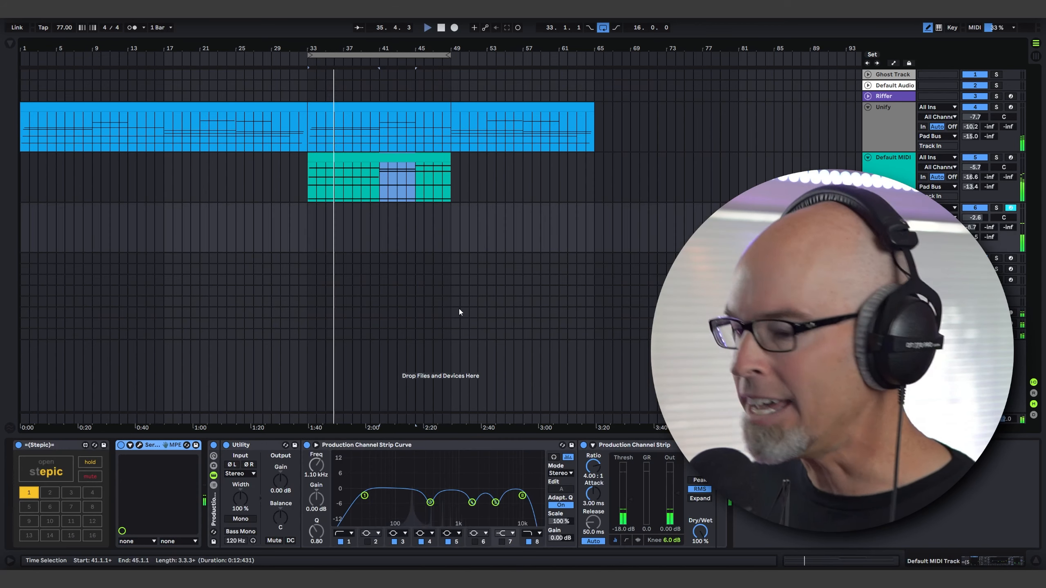
pyautogui.click(139, 445)
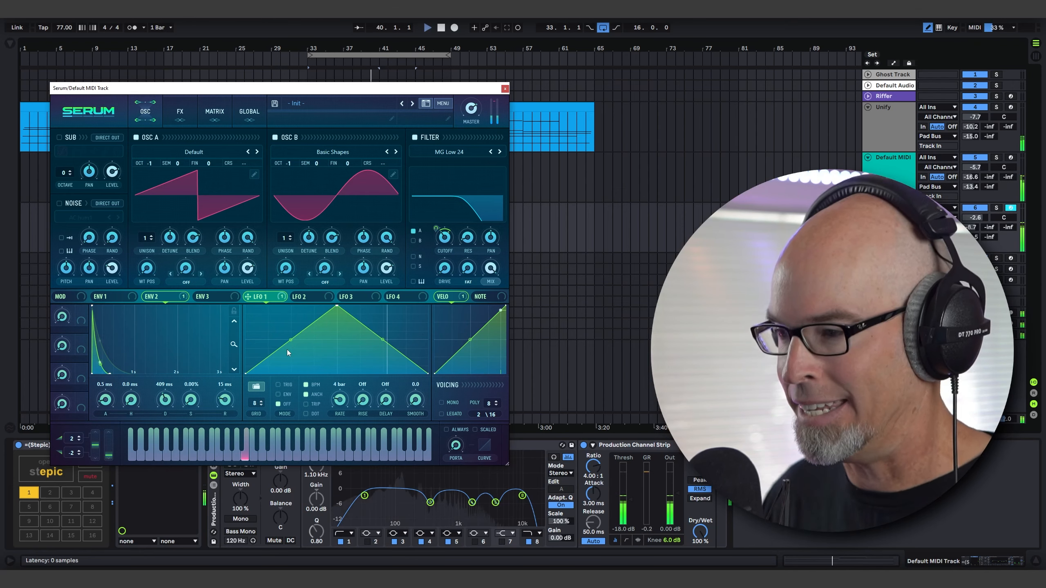
pyautogui.click(505, 89)
pyautogui.click(96, 445)
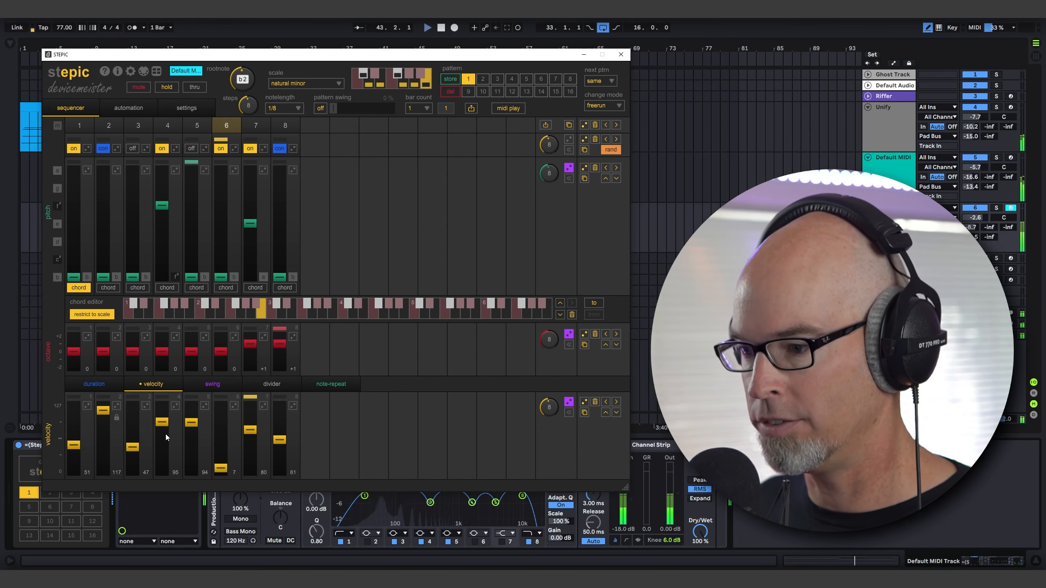
pyautogui.click(621, 55)
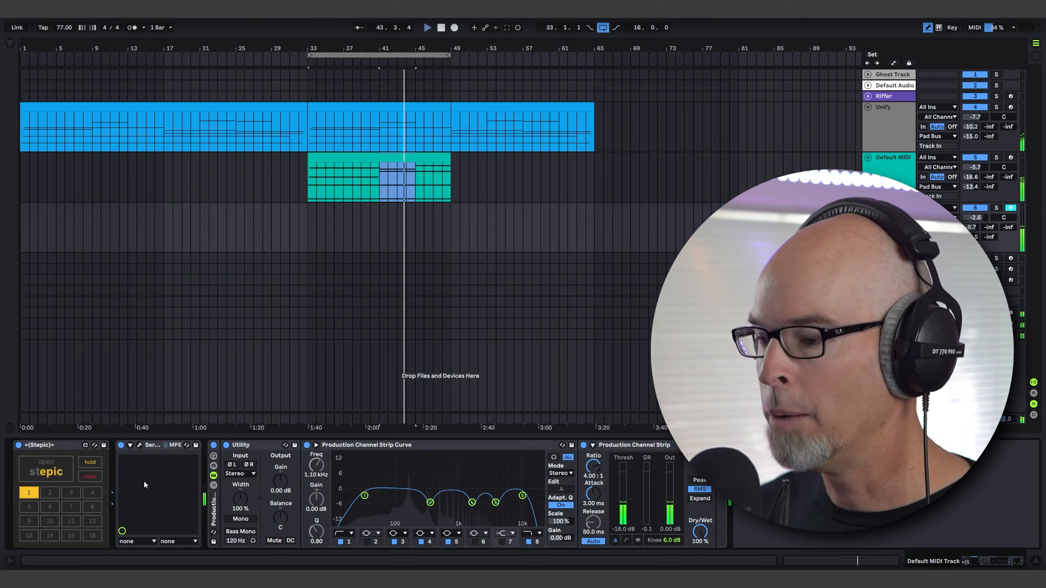
# Review the plucky track's Serum patch and adjust the track's send level to A-ValhallaDelay during playback.
pyautogui.click(139, 445)
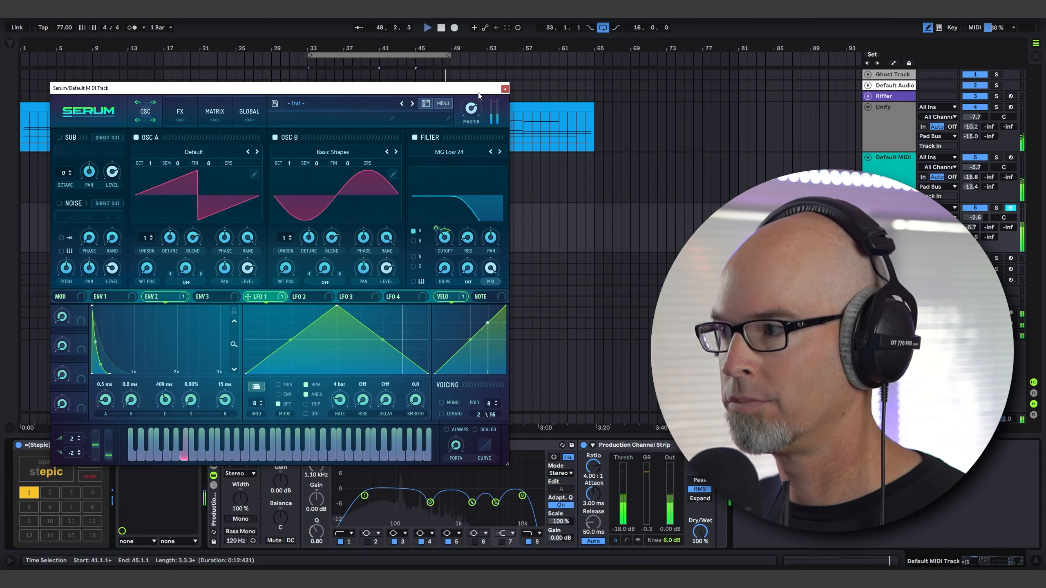
pyautogui.click(505, 88)
pyautogui.press('space')
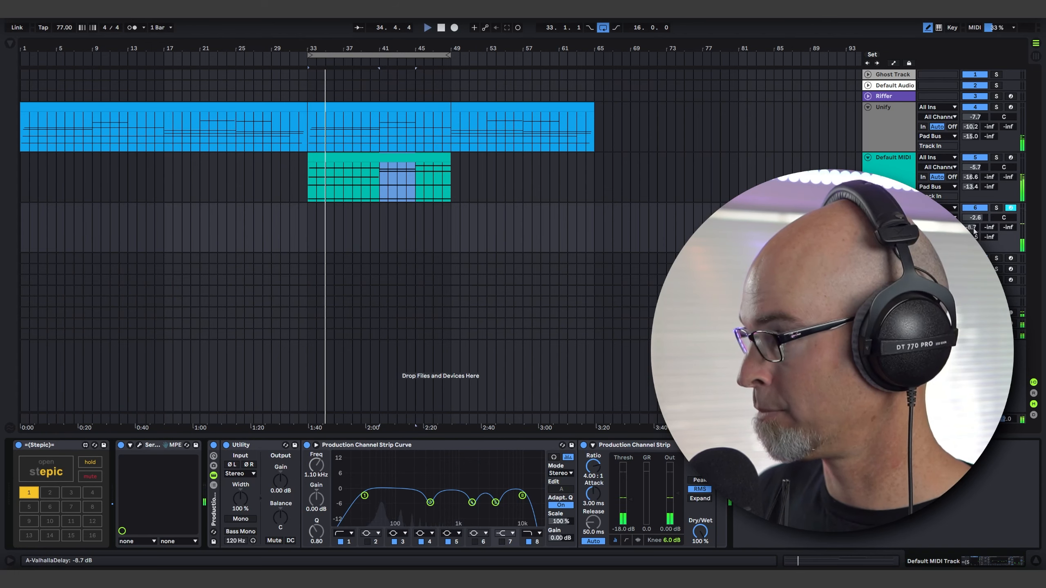
pyautogui.moveTo(974, 230)
pyautogui.mouseDown()
pyautogui.moveTo(974, 219)
pyautogui.moveTo(975, 235)
pyautogui.mouseUp()
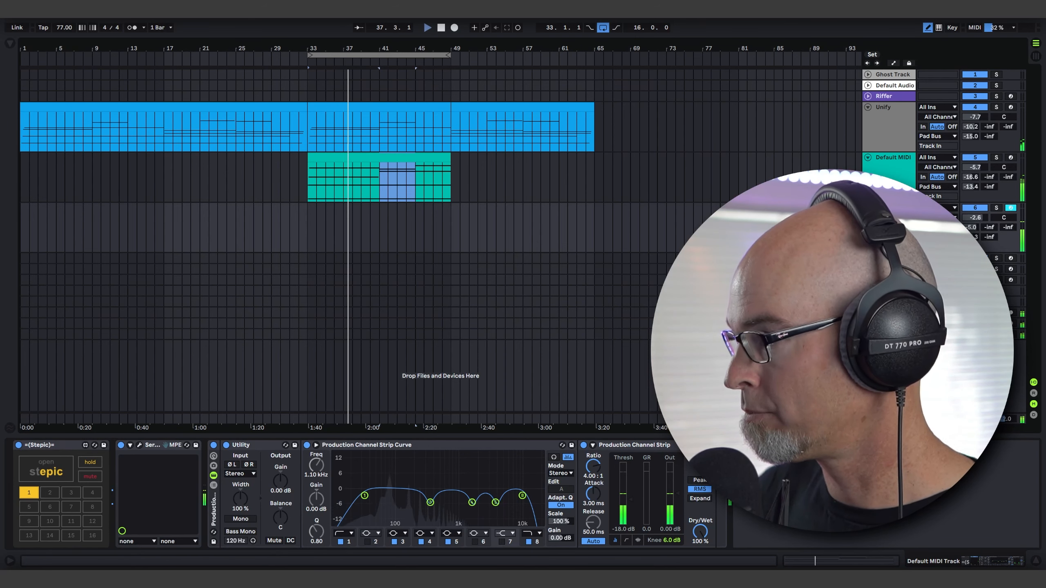
# Insert a new MIDI track and load Serum from the Synths collection onto it.
pyautogui.hotkey('ctrl', 'shift', 't')
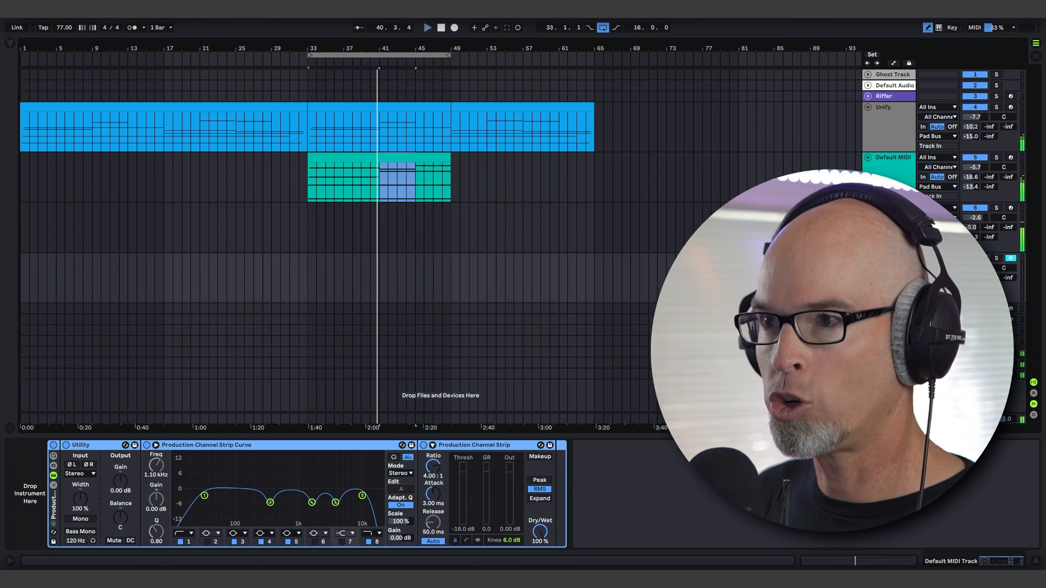
pyautogui.click(10, 43)
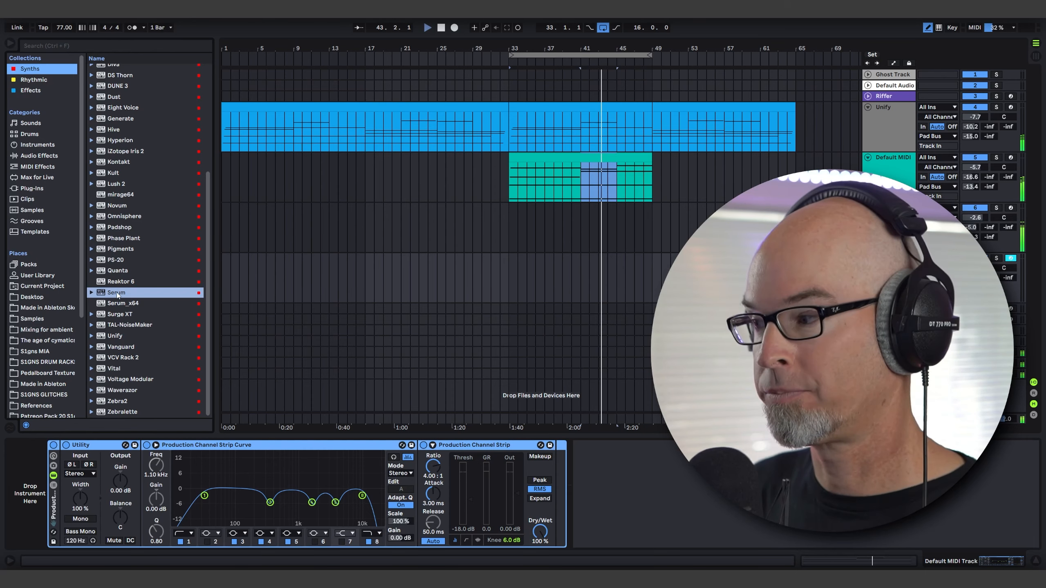
pyautogui.moveTo(112, 291); pyautogui.dragTo(422, 229)
pyautogui.click(9, 43)
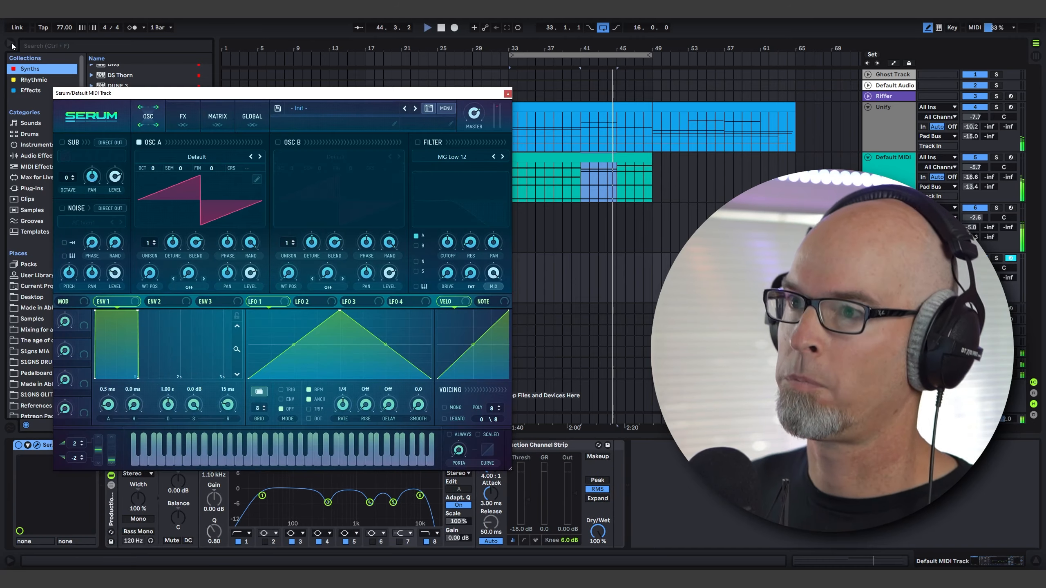
# Load the Spectral wavetable Monster 7 [SL] into oscillator A of the new Serum and adjust its wavetable position.
pyautogui.click(187, 156)
pyautogui.moveTo(222, 293)
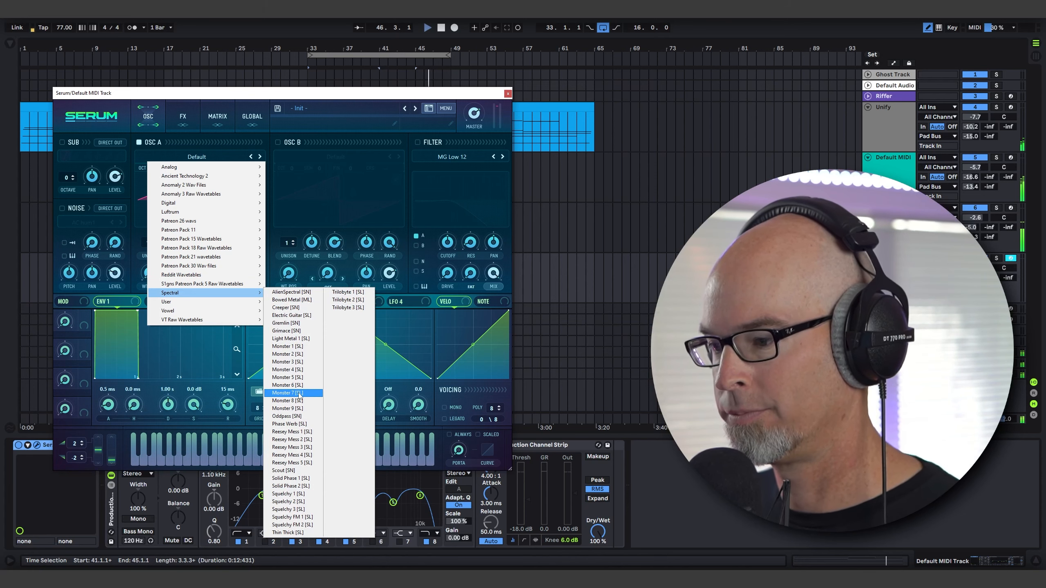
pyautogui.click(288, 393)
pyautogui.moveTo(149, 272); pyautogui.dragTo(149, 257)
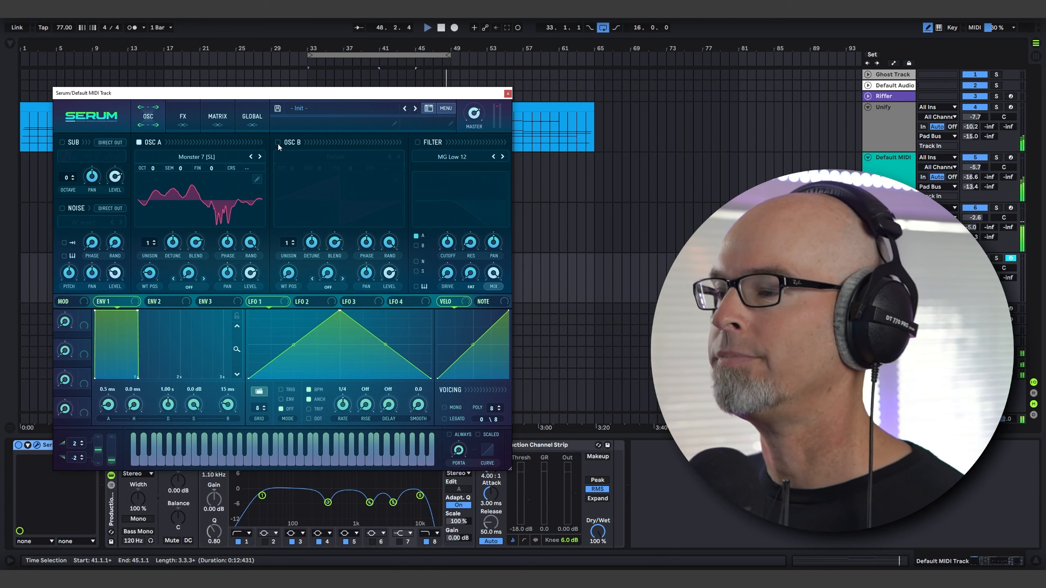
# Enable Serum's noise oscillator with a S1gns footsteps sample and turn on its pitch tracking.
pyautogui.click(62, 207)
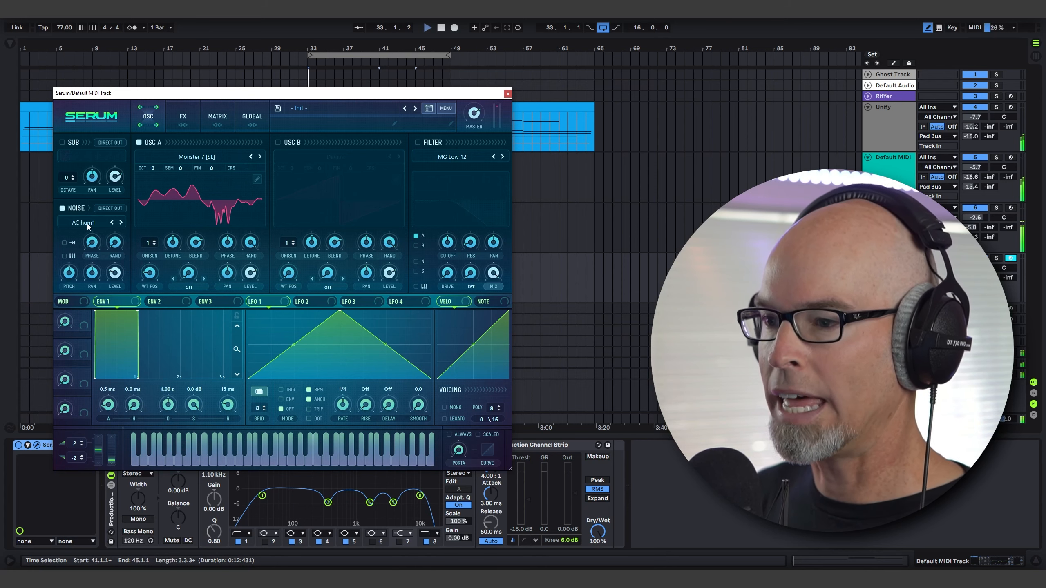
pyautogui.click(87, 224)
pyautogui.moveTo(96, 253)
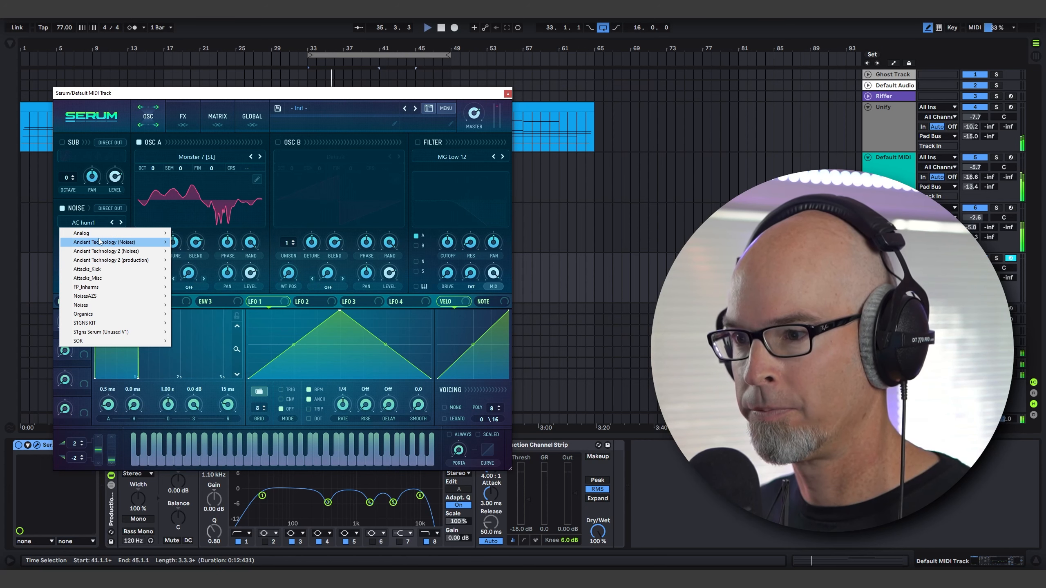
pyautogui.click(207, 269)
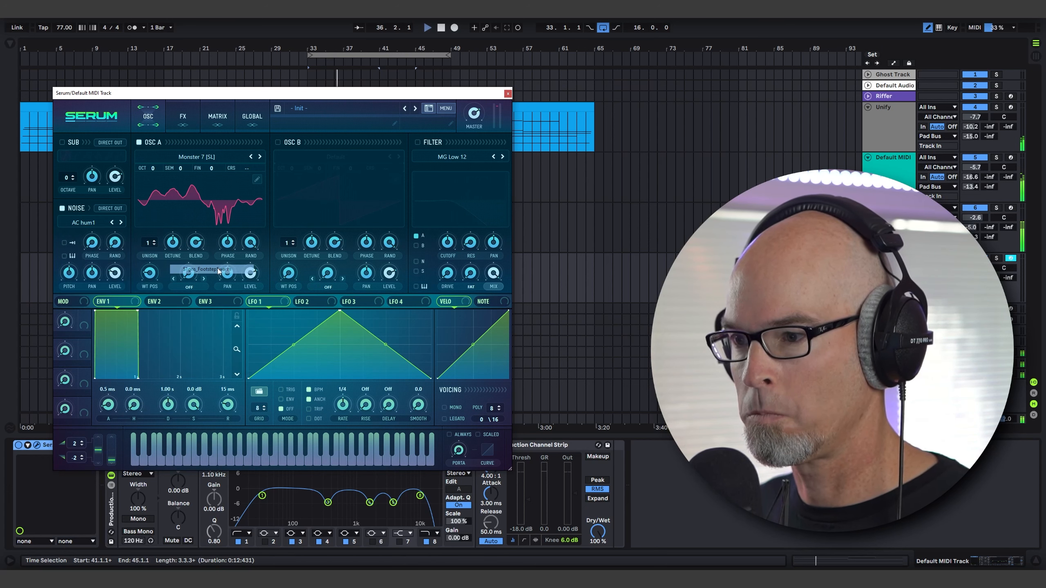
pyautogui.moveTo(120, 264)
pyautogui.moveTo(75, 262)
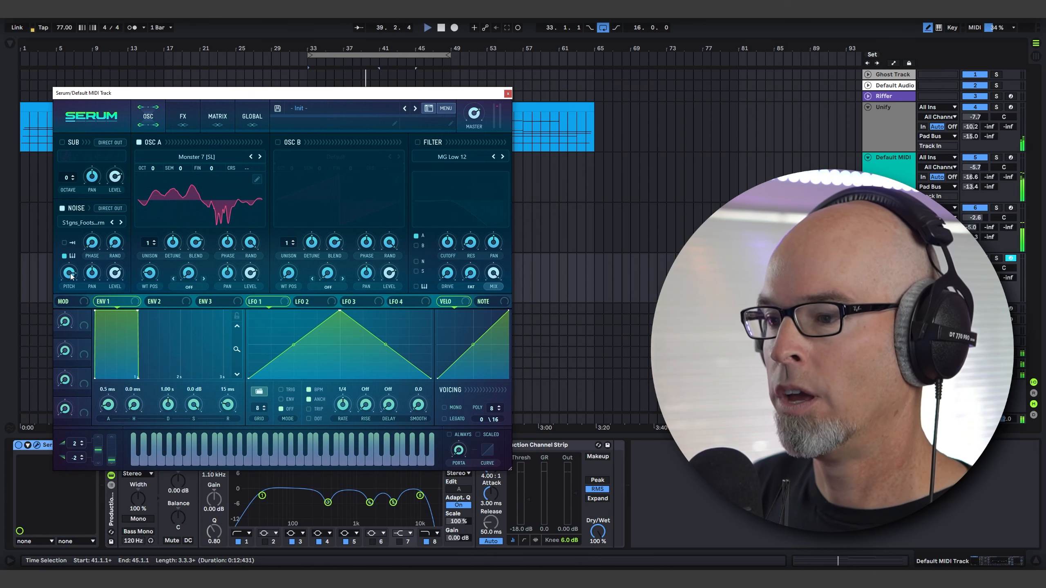
# Set the noise oscillator's pitch to 47 semitones.
pyautogui.moveTo(71, 276); pyautogui.dragTo(70, 271)
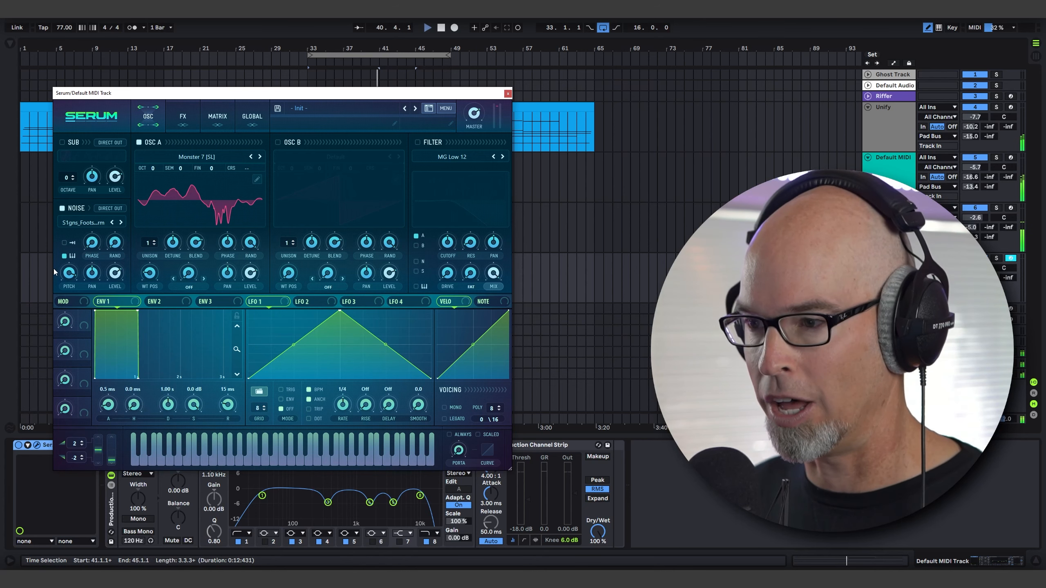
pyautogui.moveTo(68, 277); pyautogui.dragTo(71, 278)
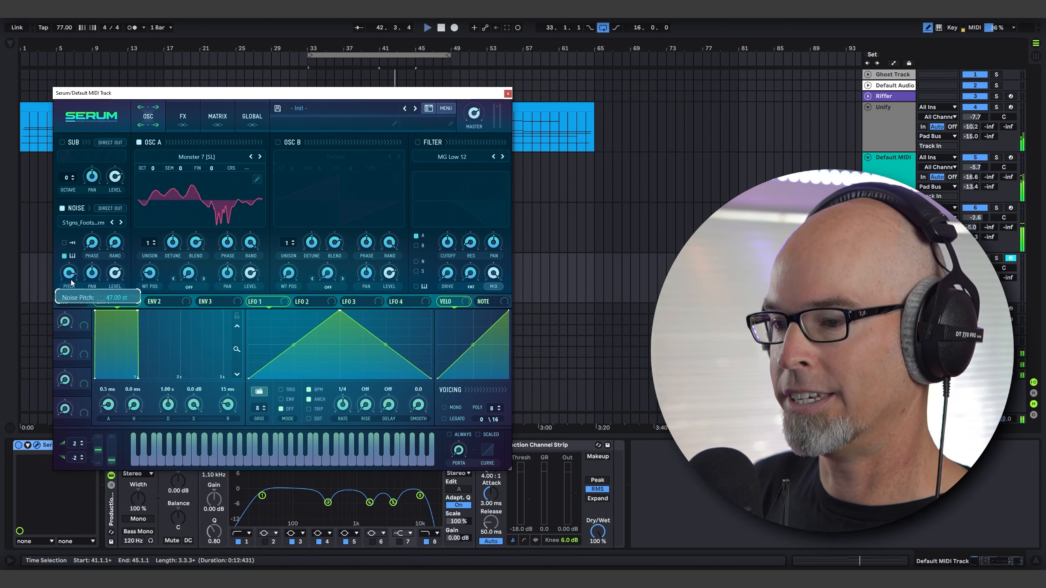
pyautogui.moveTo(71, 288); pyautogui.dragTo(71, 284)
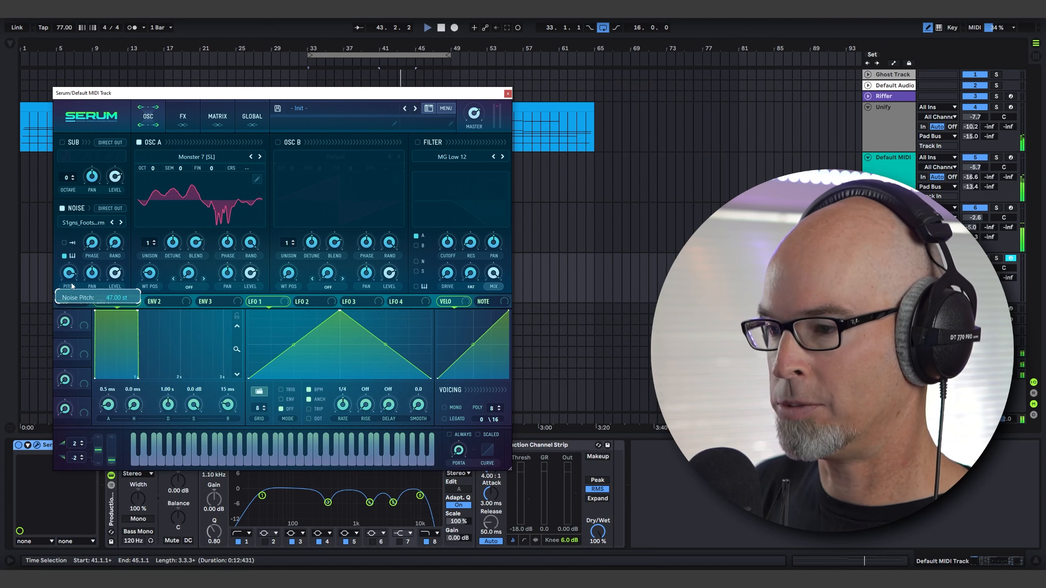
# Enable oscillator B with the Patreon Pack 30 - S1gns WT21 wavetable and adjust its wavetable position.
pyautogui.click(278, 143)
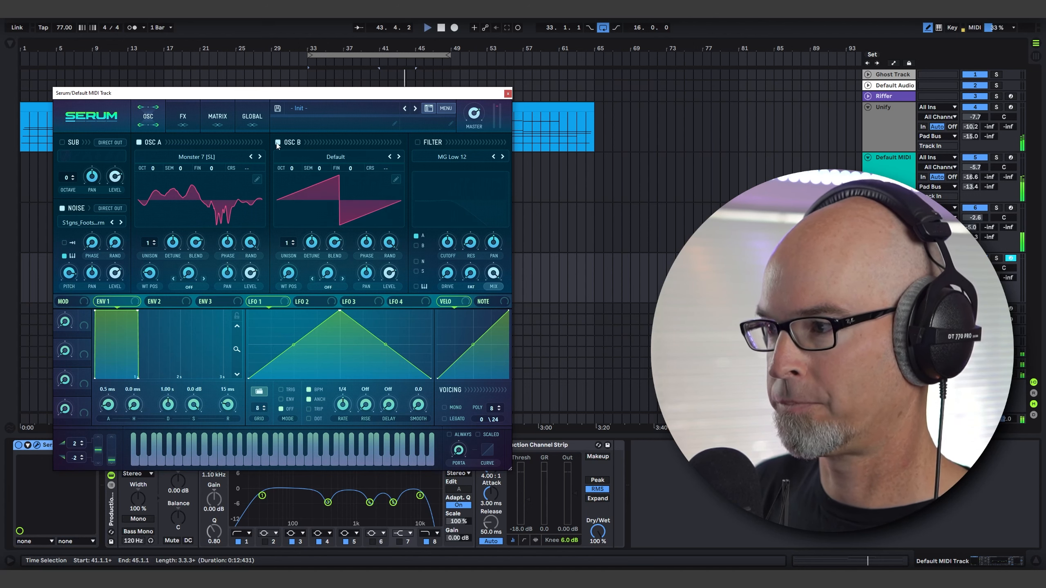
pyautogui.click(323, 157)
pyautogui.moveTo(367, 268)
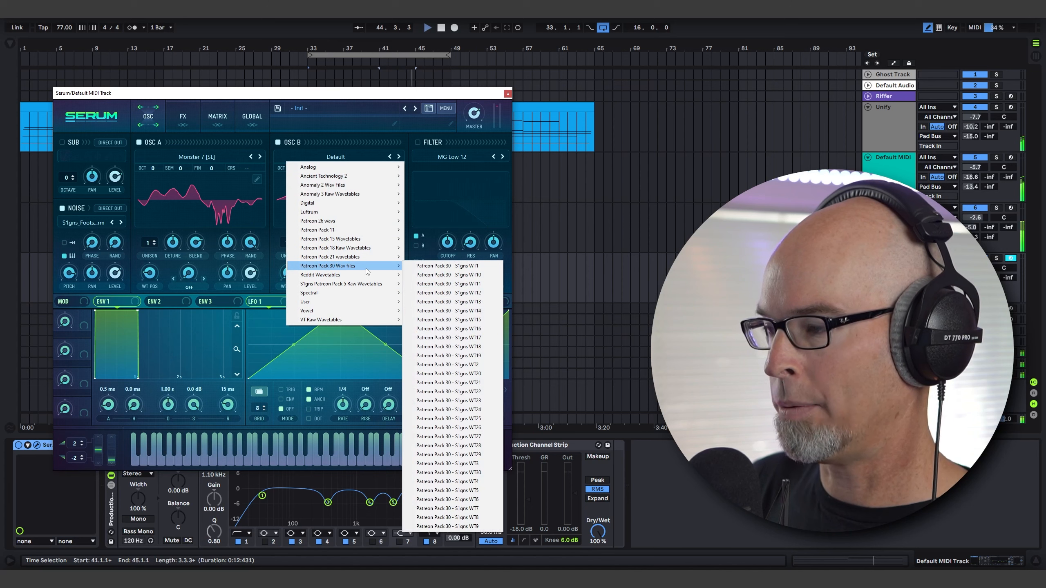
pyautogui.click(477, 401)
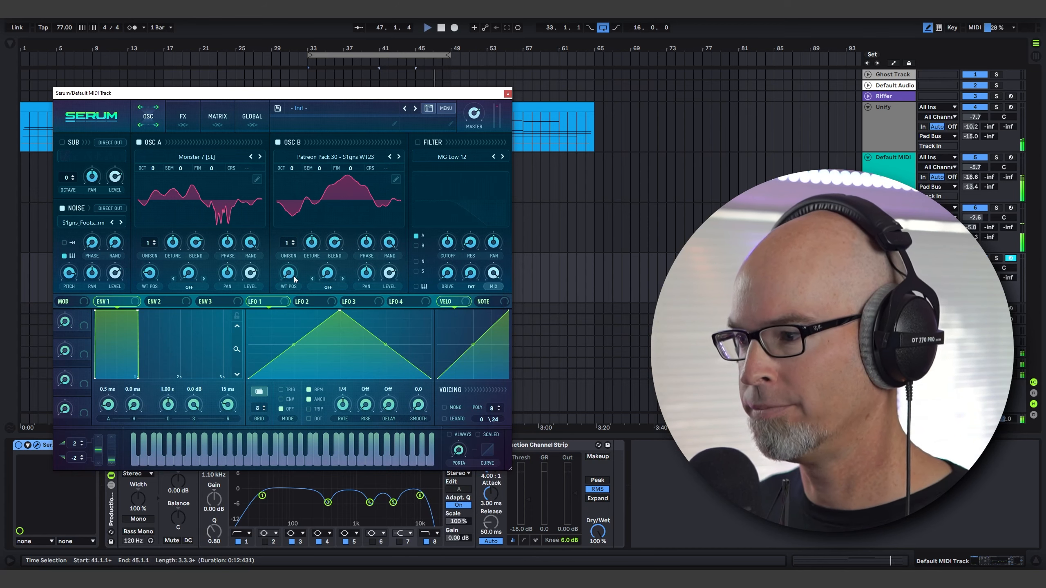
pyautogui.moveTo(292, 277); pyautogui.dragTo(309, 195)
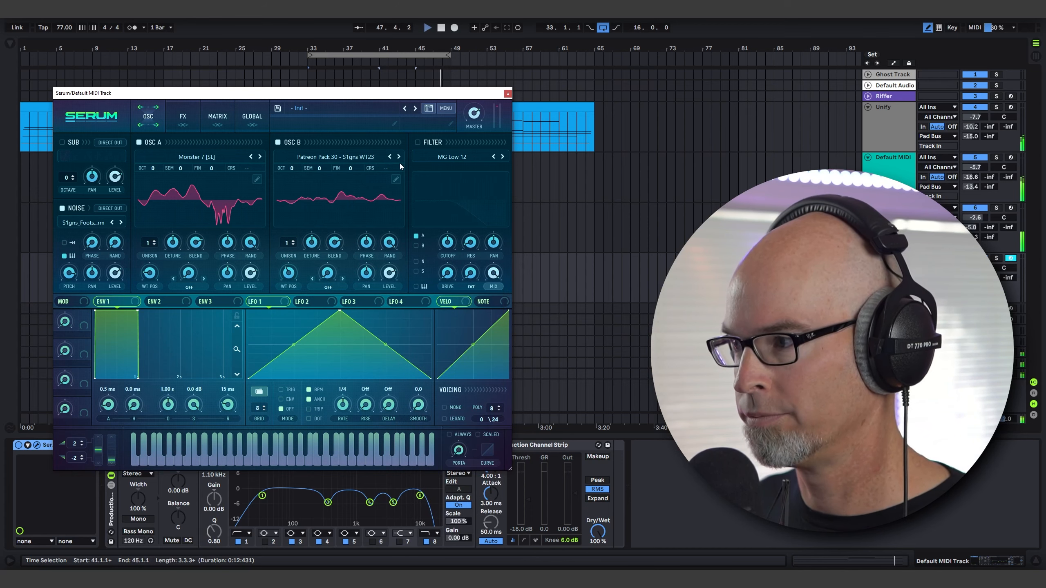
pyautogui.click(388, 157)
pyautogui.click(390, 157)
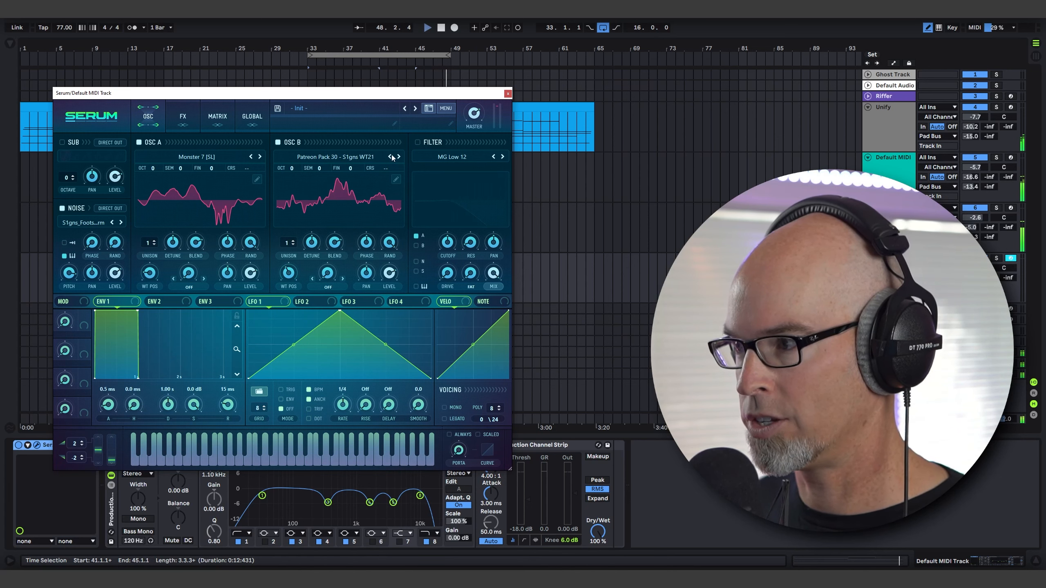
pyautogui.moveTo(289, 273); pyautogui.dragTo(293, 307)
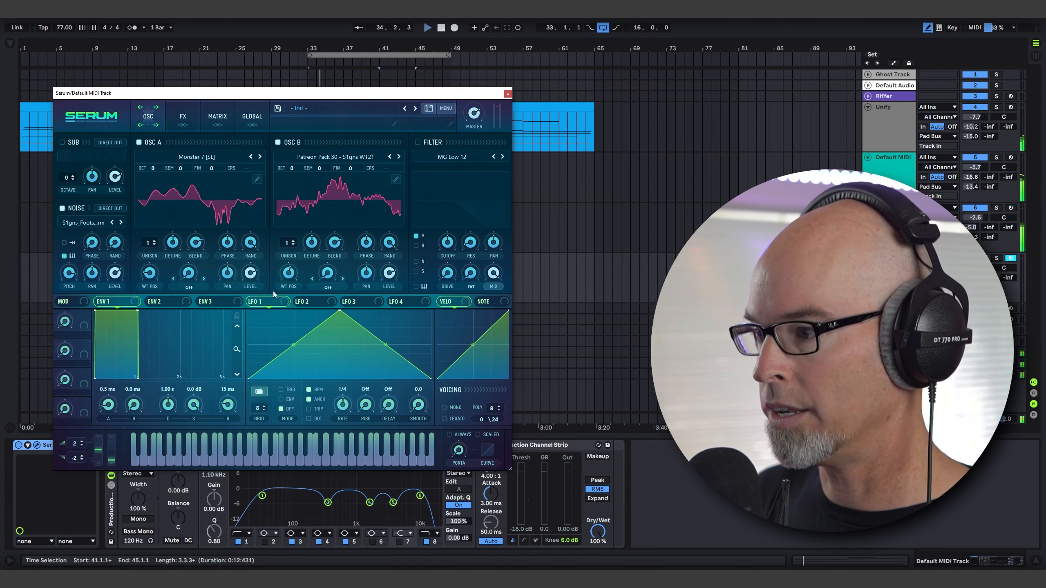
# Assign Chaos1 as the modulation source of oscillator B's wavetable position and check the Chaos 1 rate in the global settings.
pyautogui.rightClick(289, 260)
pyautogui.moveTo(330, 314)
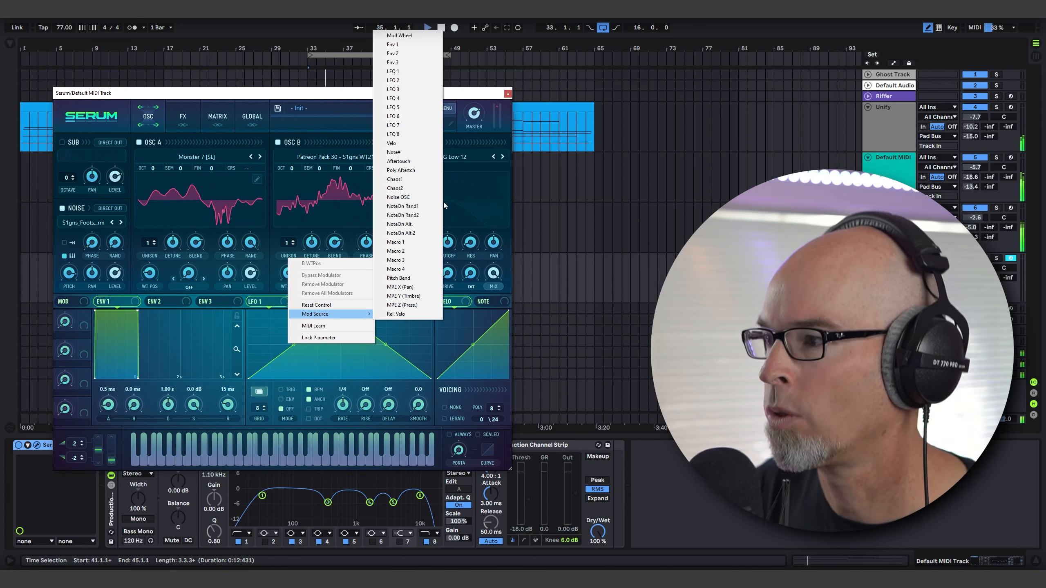
pyautogui.click(430, 180)
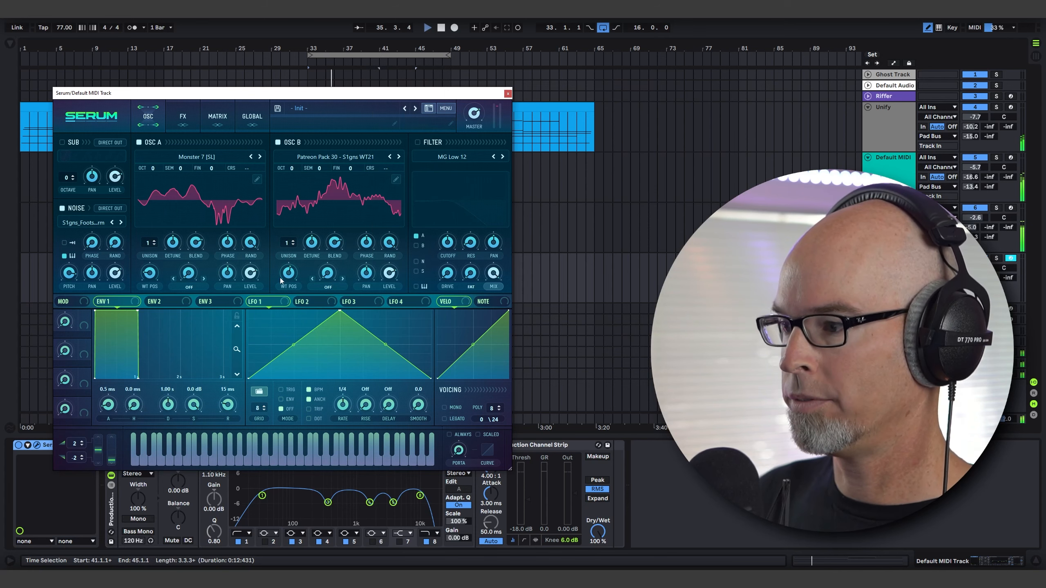
pyautogui.rightClick(289, 261)
pyautogui.moveTo(329, 314)
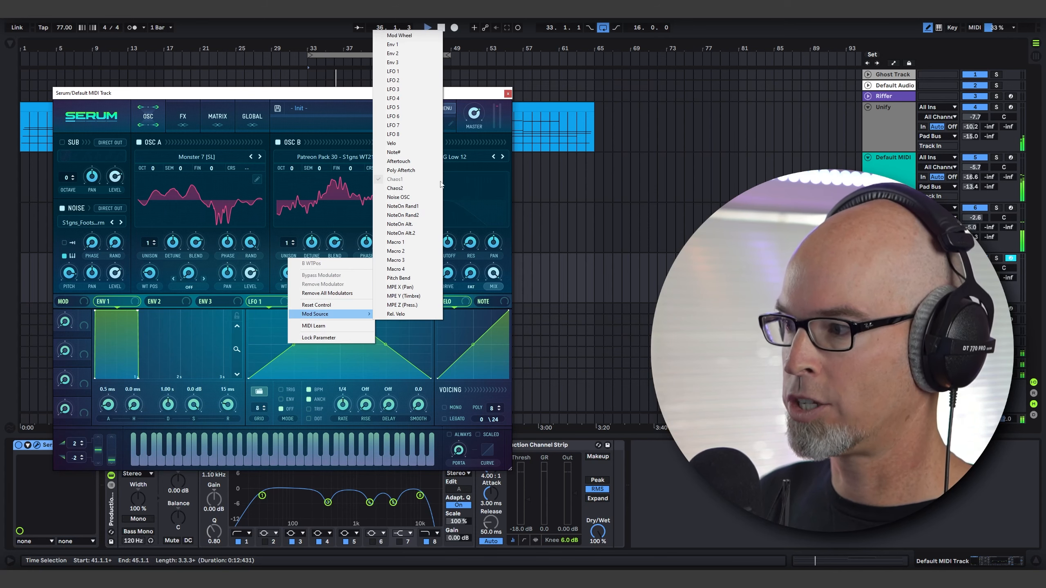
pyautogui.click(406, 188)
pyautogui.click(253, 116)
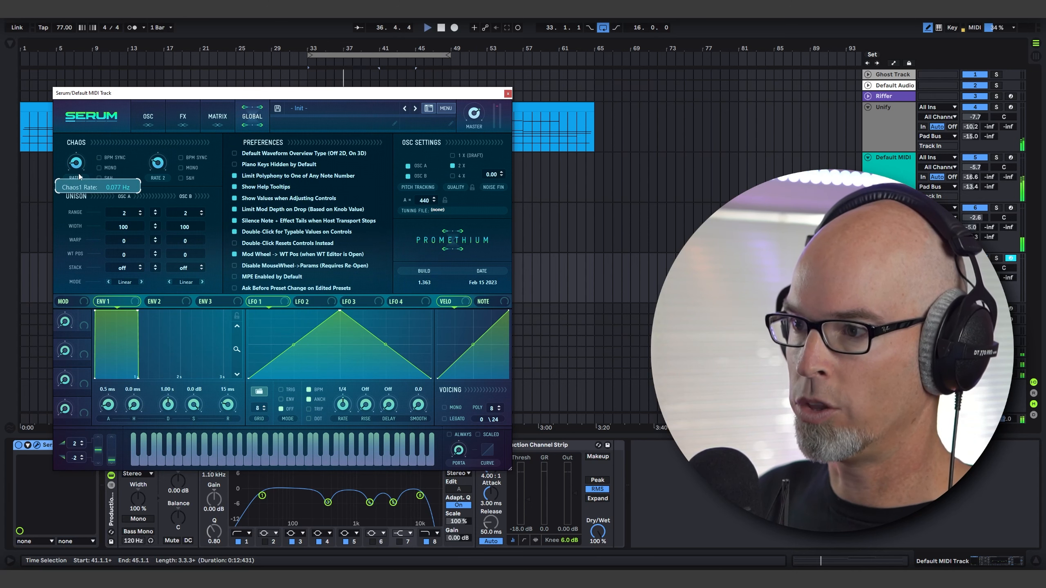
pyautogui.click(156, 126)
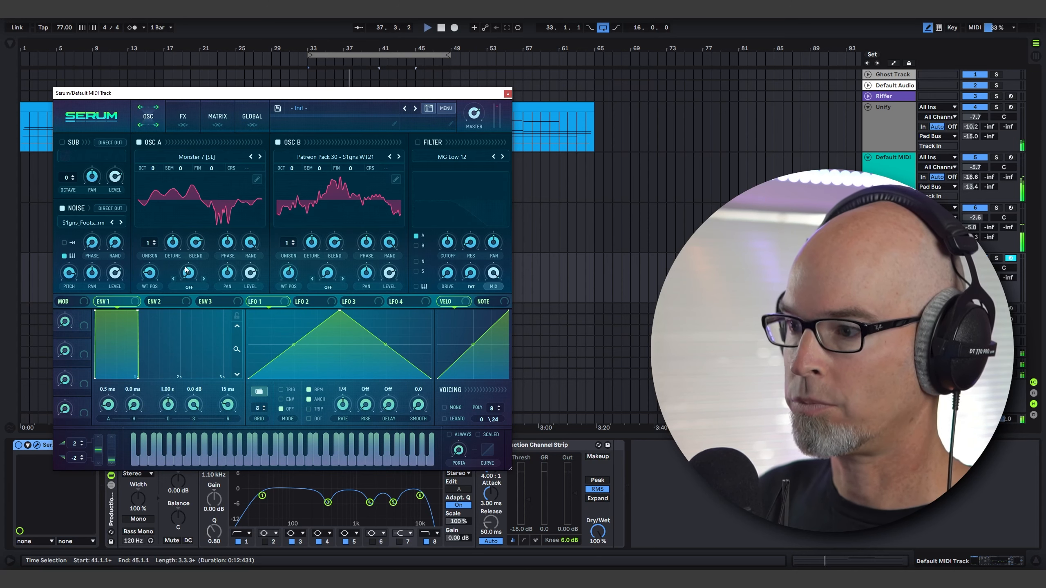
# Set oscillator A's warp mode to Bend +/- and adjust the warp amount.
pyautogui.click(189, 287)
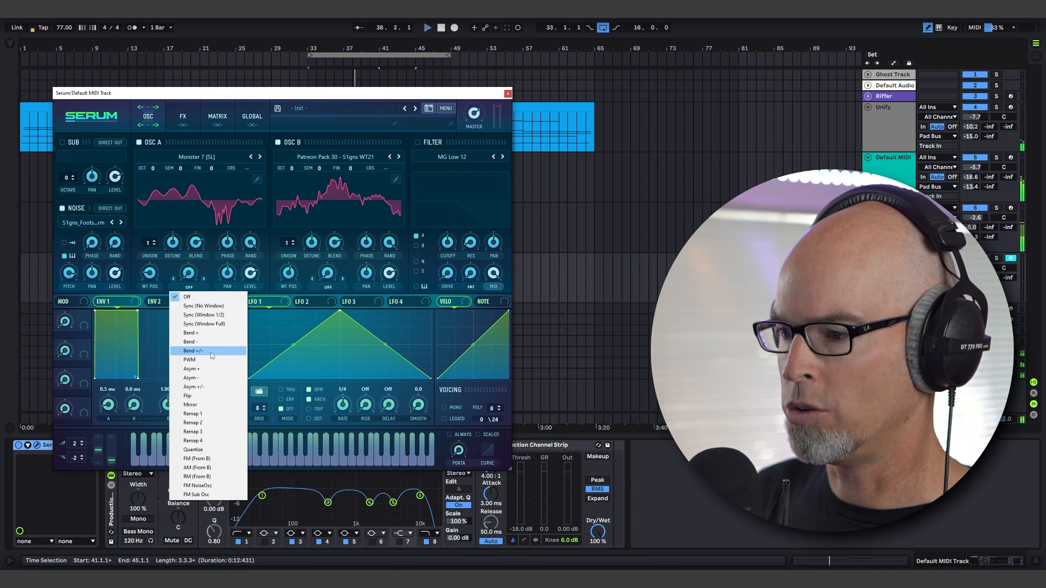
pyautogui.click(190, 345)
pyautogui.moveTo(190, 277); pyautogui.dragTo(188, 296)
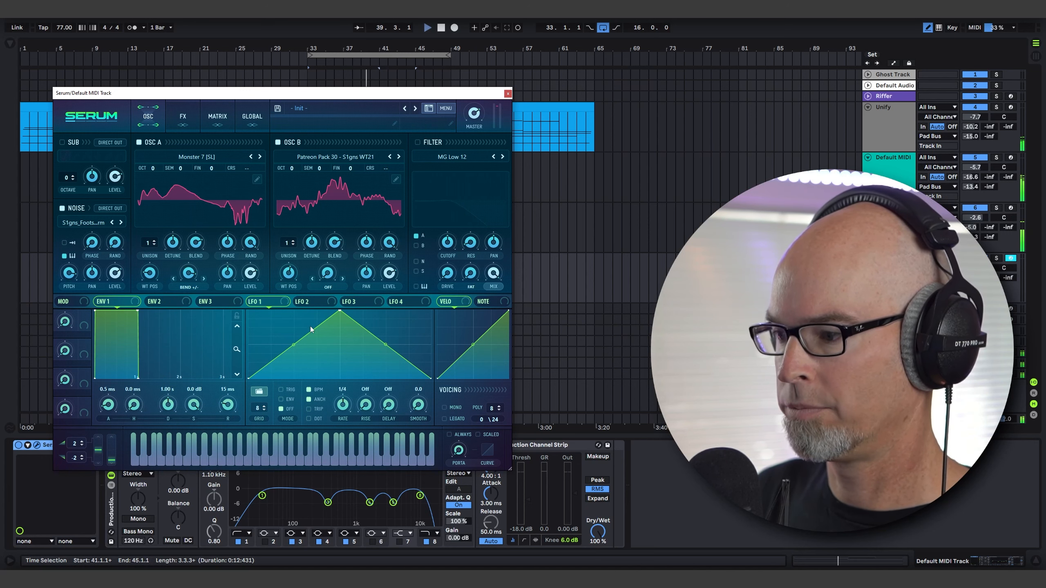
# Modulate oscillator A's warp with LFO 1 at a one-bar rate and check the routing in the modulation matrix.
pyautogui.moveTo(252, 301); pyautogui.dragTo(188, 305)
pyautogui.moveTo(180, 264); pyautogui.dragTo(182, 261)
pyautogui.click(219, 116)
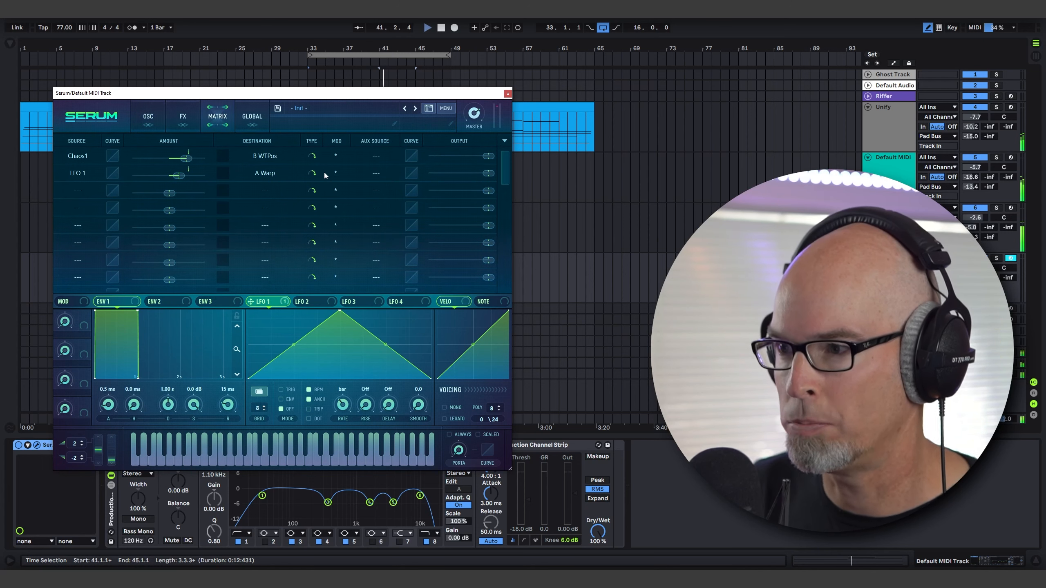
pyautogui.click(157, 120)
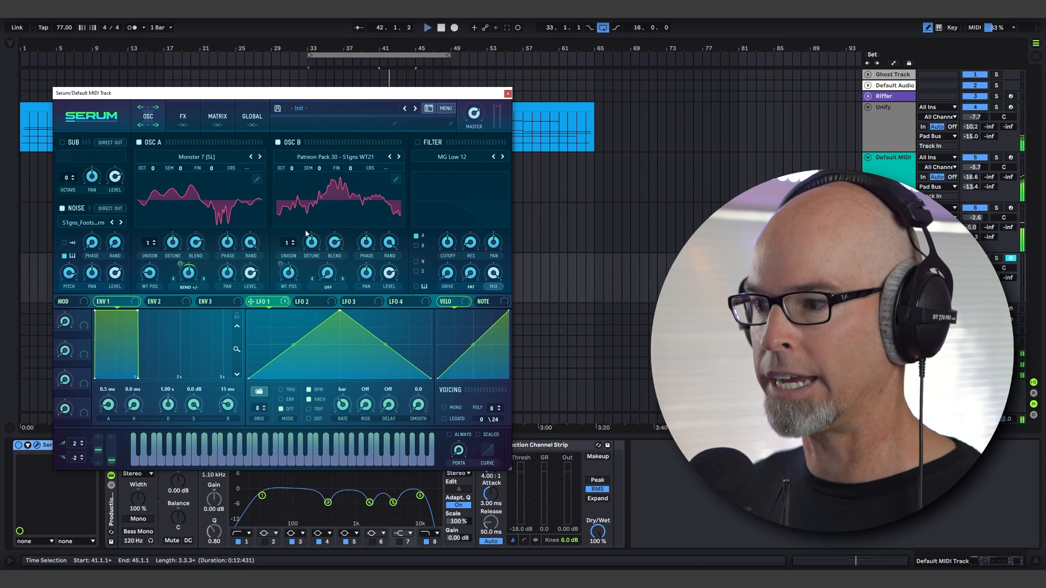
pyautogui.moveTo(180, 262)
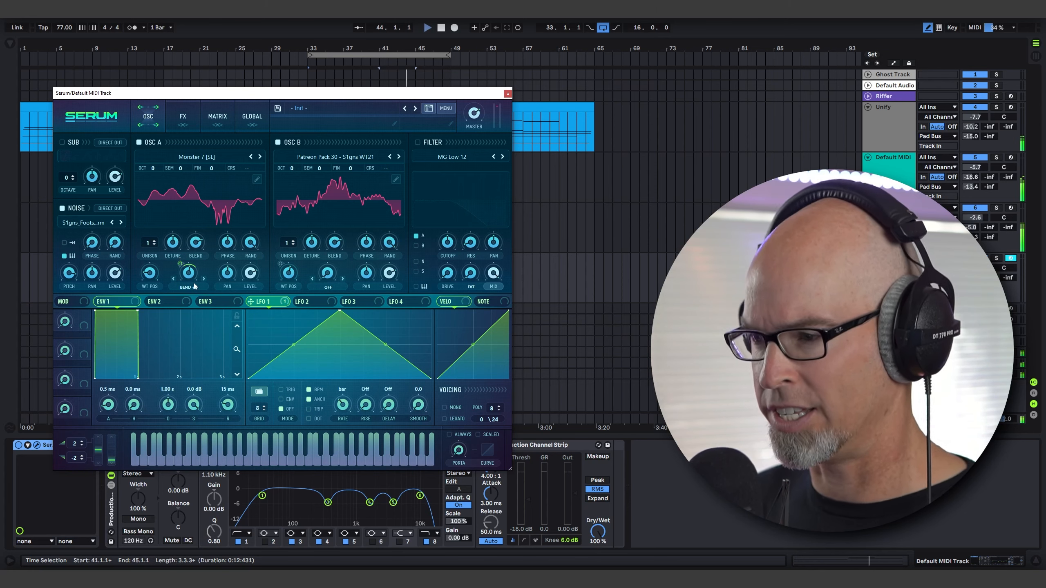
# Shape envelope 1 with a 3.45 s attack, 3.81 s decay, -6.8 dB sustain and 3.95 s release.
pyautogui.moveTo(115, 408); pyautogui.dragTo(170, 362)
pyautogui.moveTo(236, 351); pyautogui.dragTo(236, 336)
pyautogui.moveTo(192, 407); pyautogui.dragTo(171, 394)
pyautogui.moveTo(230, 411); pyautogui.dragTo(236, 377)
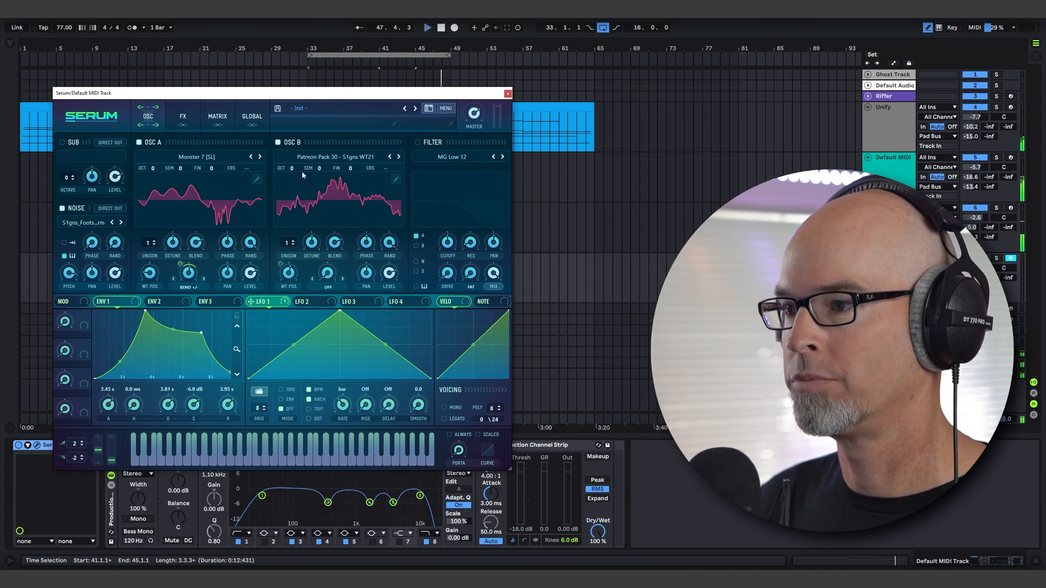
# Enable the MG Low 12 filter with an adjusted cutoff and lower oscillator B's level.
pyautogui.click(416, 143)
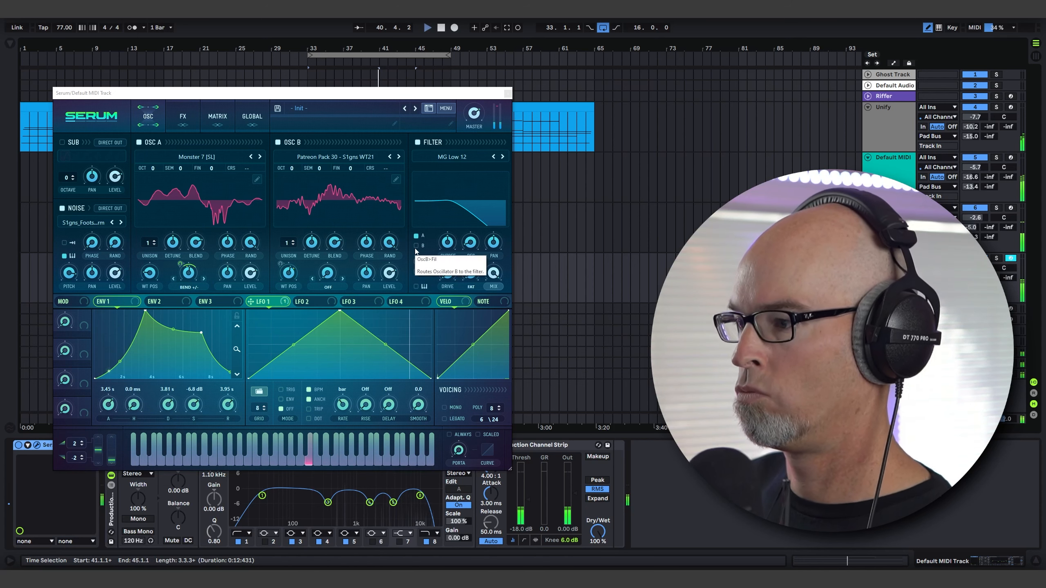
pyautogui.moveTo(389, 275); pyautogui.dragTo(394, 314)
pyautogui.moveTo(447, 244); pyautogui.dragTo(448, 240)
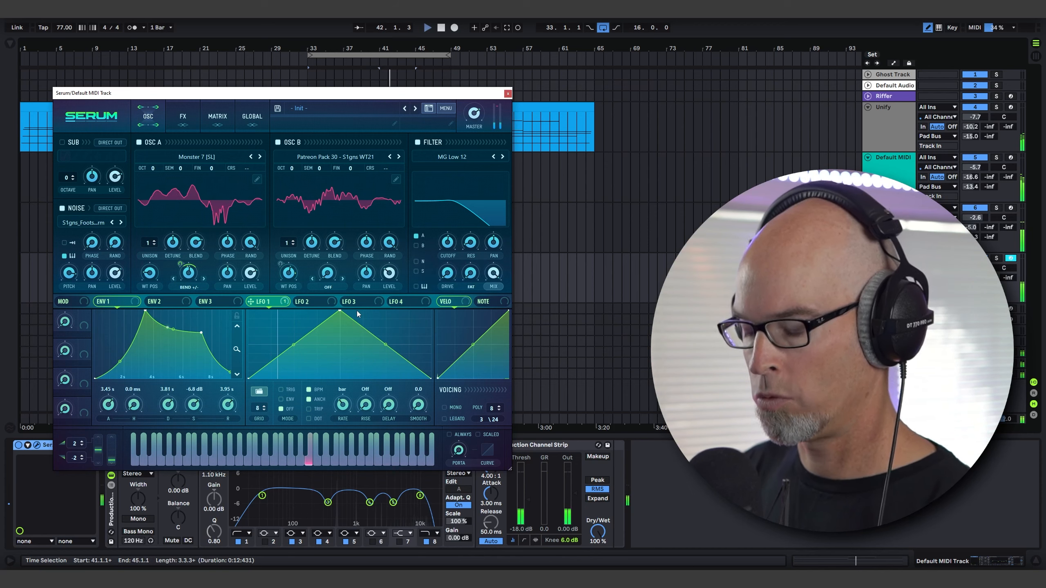
# Shape envelope 2 with a 3.82 s attack, 3.57 s decay and 0% sustain.
pyautogui.click(166, 302)
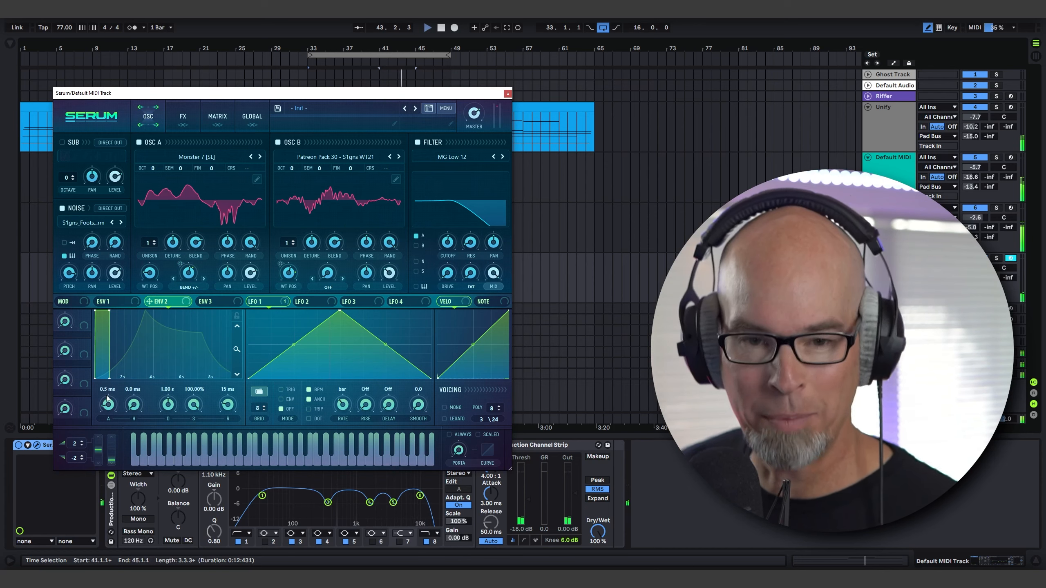
pyautogui.moveTo(107, 398); pyautogui.dragTo(150, 367)
pyautogui.moveTo(201, 417); pyautogui.dragTo(184, 448)
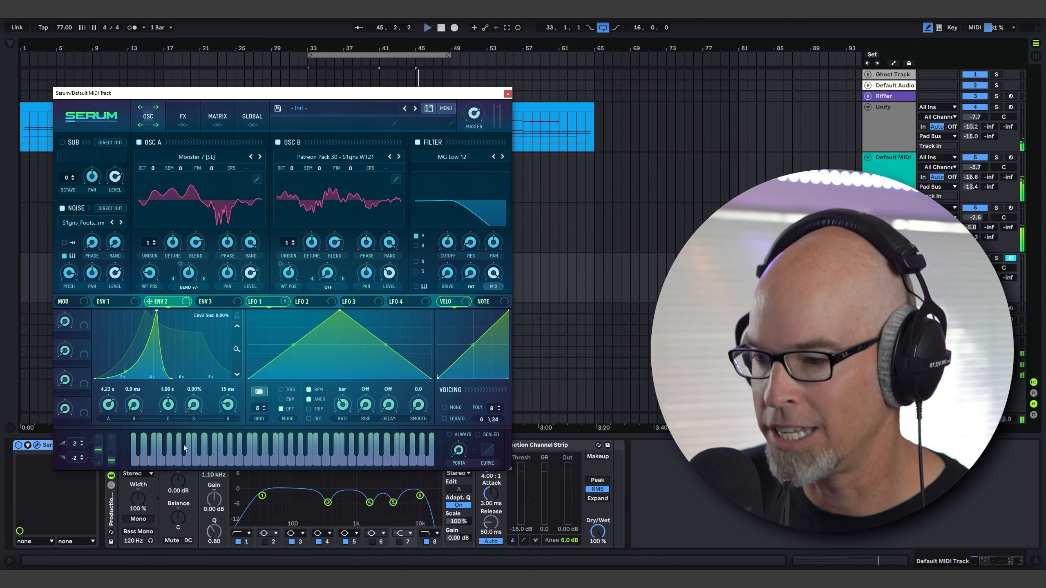
pyautogui.moveTo(168, 405); pyautogui.dragTo(126, 362)
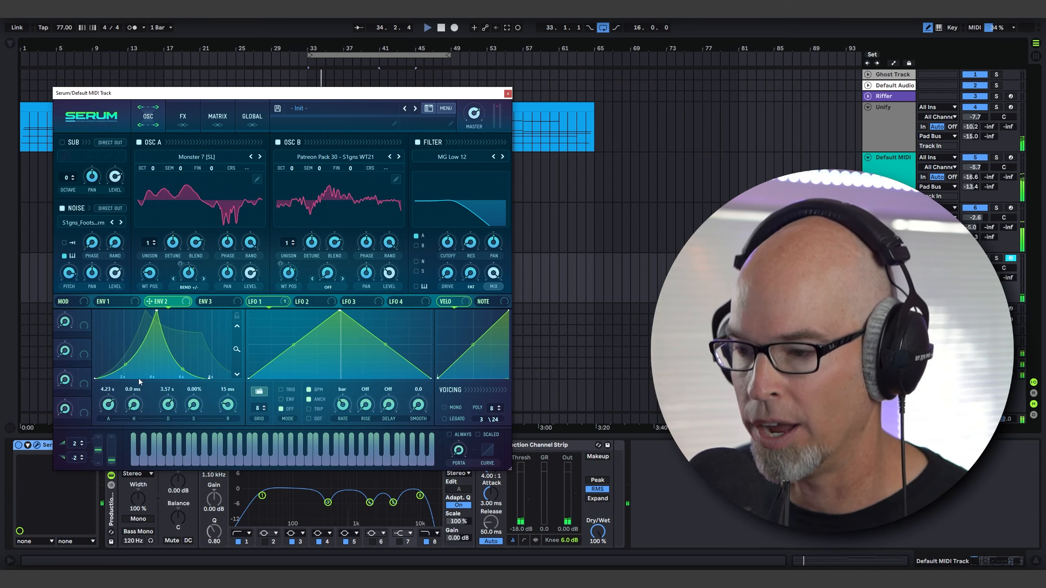
pyautogui.moveTo(110, 408)
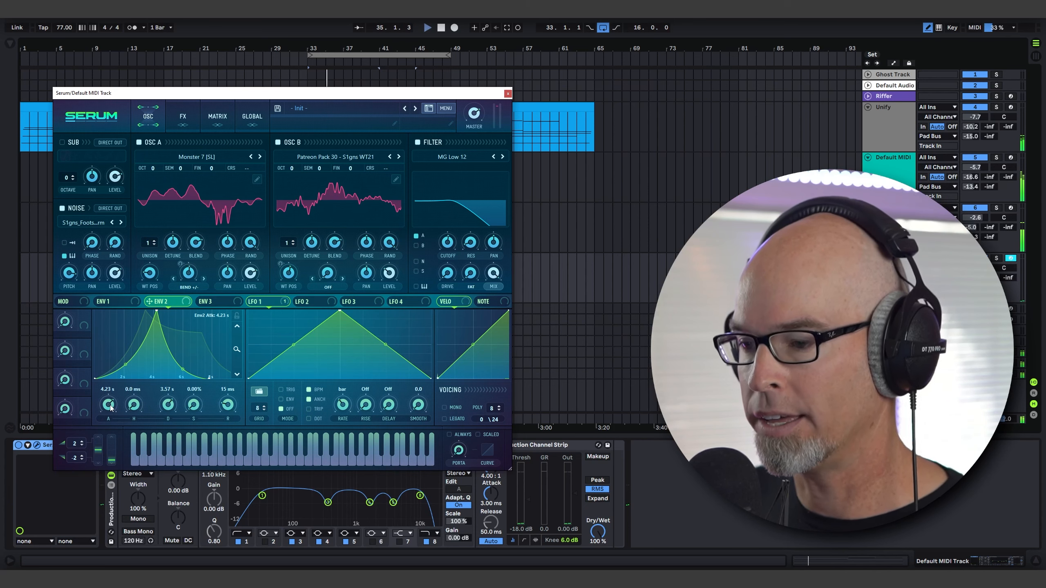
pyautogui.scroll(-2, 110, 408)
pyautogui.scroll(-1, 110, 408)
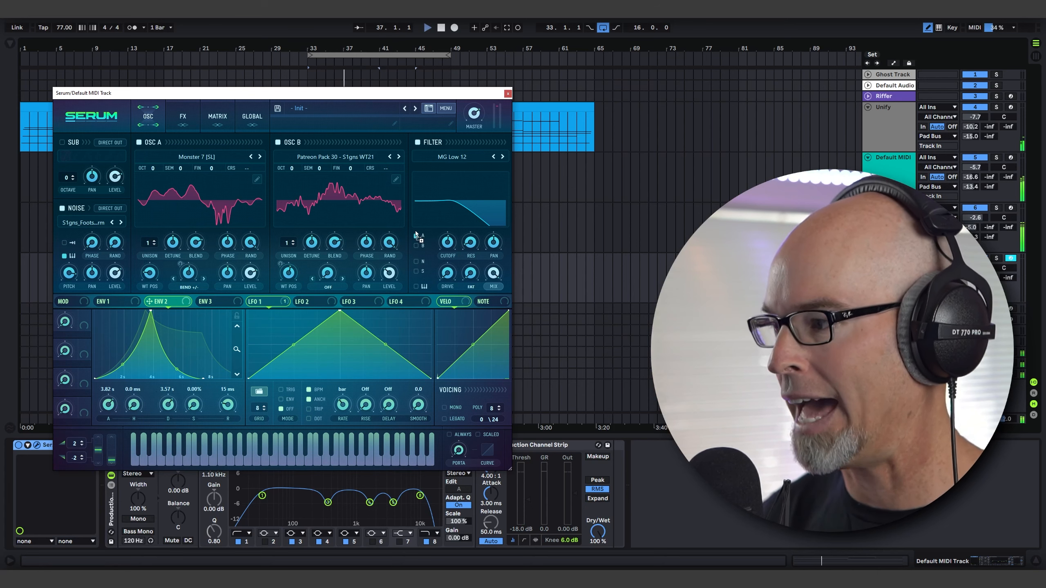
# Modulate the filter cutoff with envelope 2, then close the Serum window.
pyautogui.moveTo(416, 235); pyautogui.dragTo(449, 257)
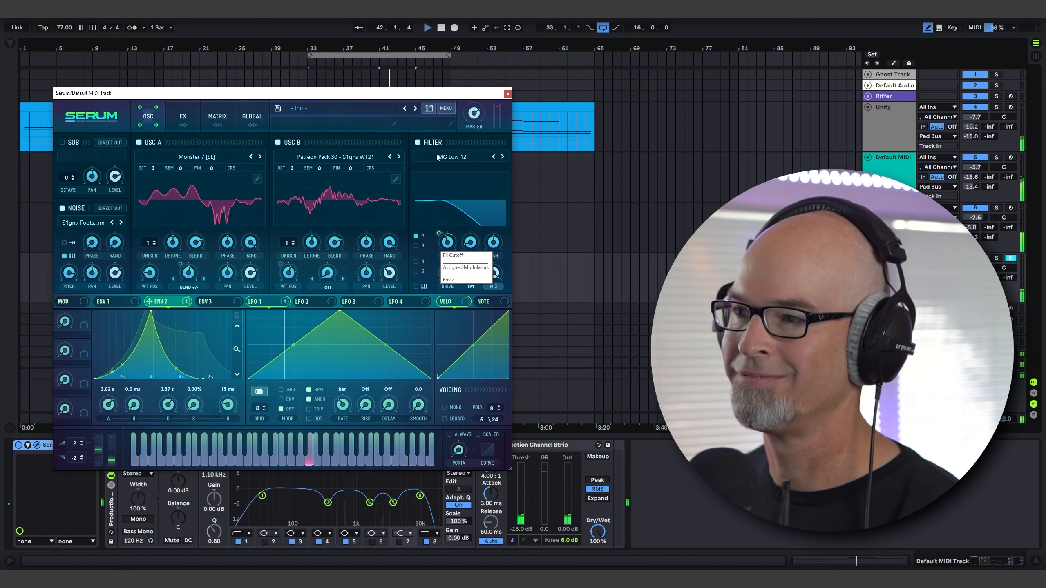
pyautogui.moveTo(339, 93); pyautogui.dragTo(362, 82)
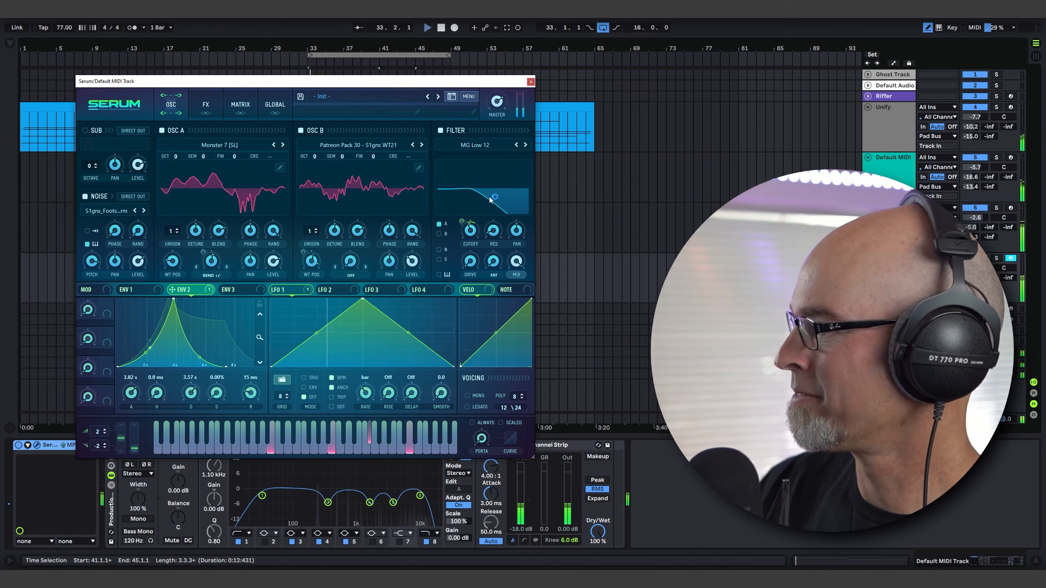
pyautogui.moveTo(473, 234)
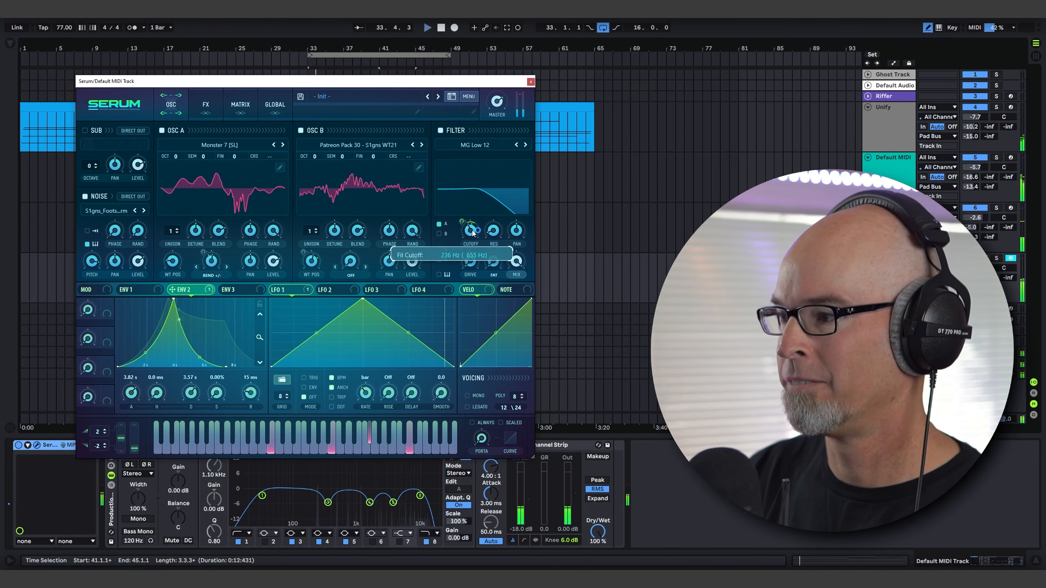
pyautogui.click(531, 82)
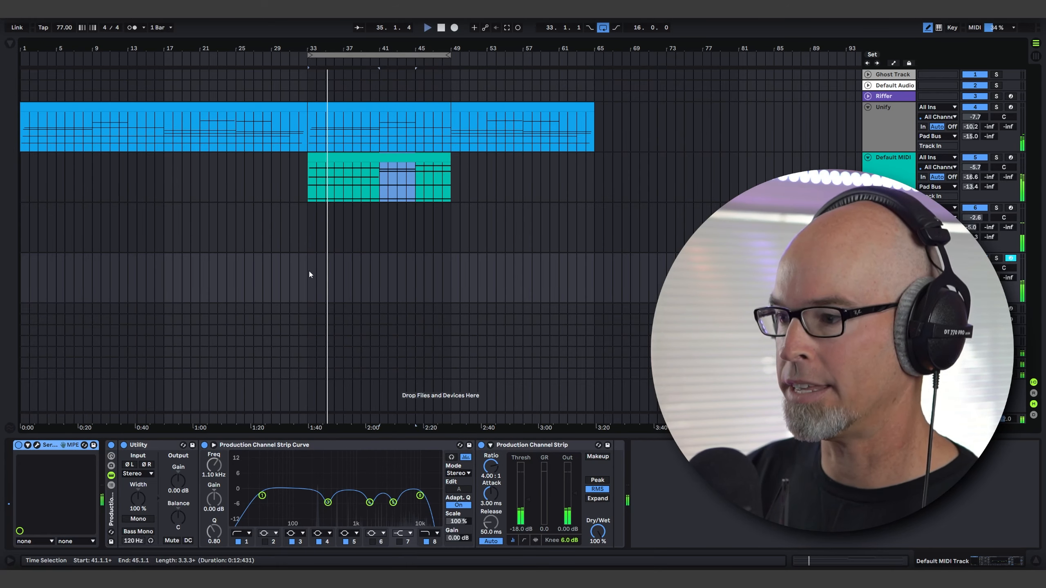
# Create an empty MIDI clip from bar 33 to bar 49 on the new Serum track and set its note grid to 1 bar.
pyautogui.moveTo(309, 271); pyautogui.dragTo(449, 277)
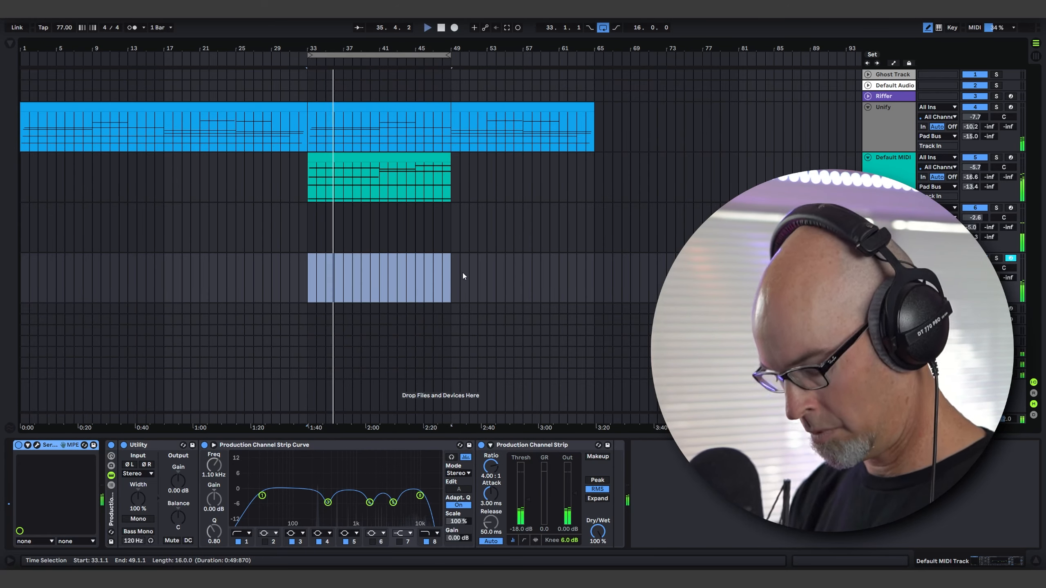
pyautogui.hotkey('ctrl', 'shift', 'm')
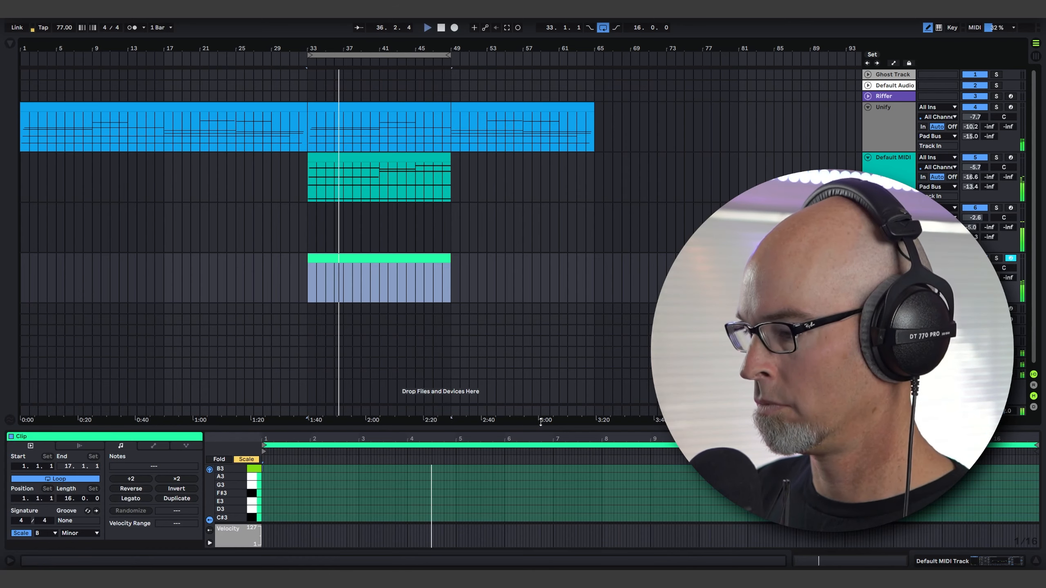
pyautogui.moveTo(540, 423); pyautogui.dragTo(540, 203)
pyautogui.rightClick(287, 329)
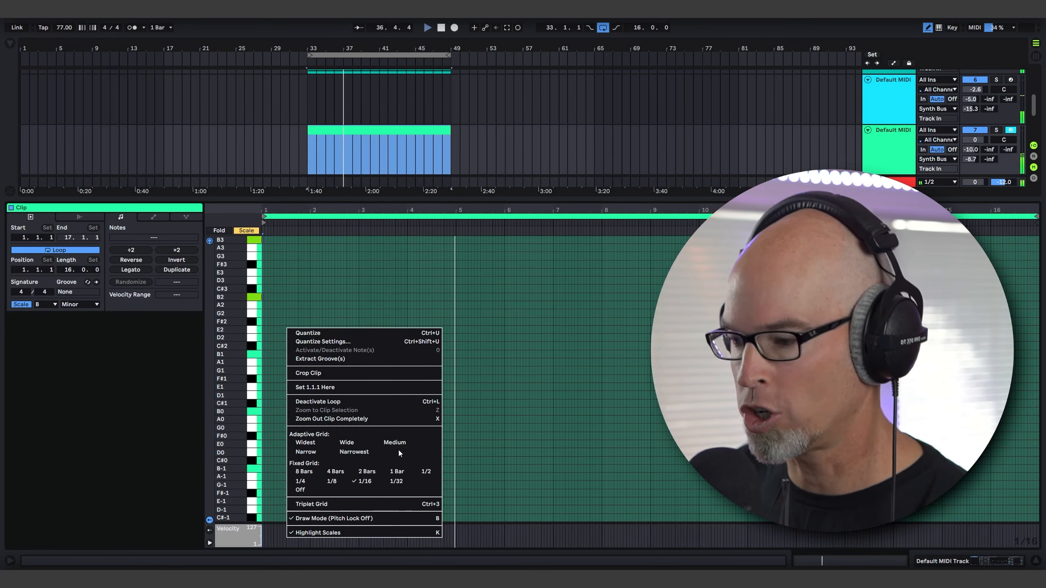
pyautogui.click(397, 472)
# Draw two-bar F#4 and E4 notes at clip bars 1 and 3, discarding the trial B2 note.
pyautogui.click(297, 296)
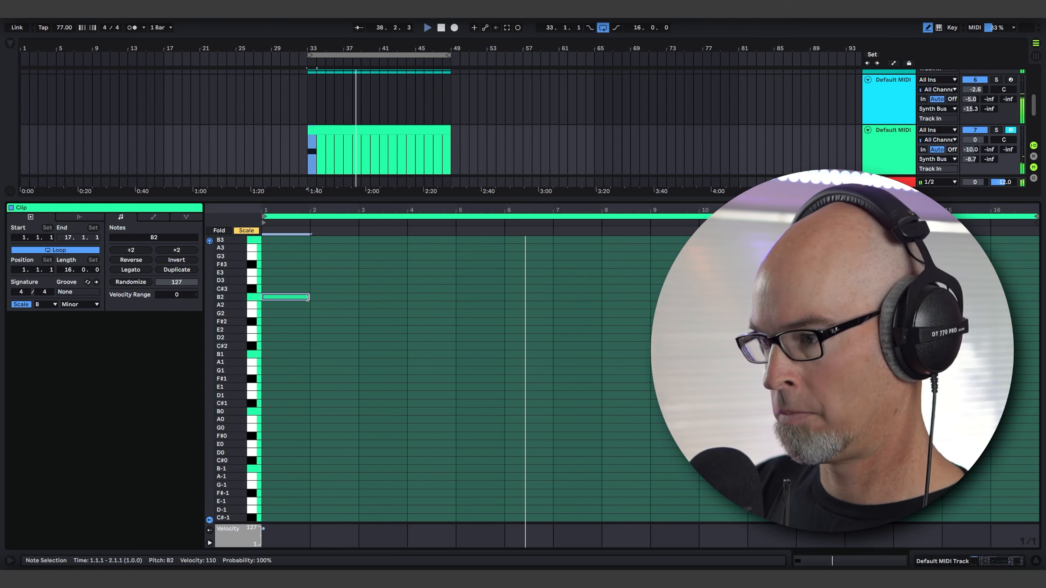
pyautogui.moveTo(308, 297); pyautogui.dragTo(354, 300)
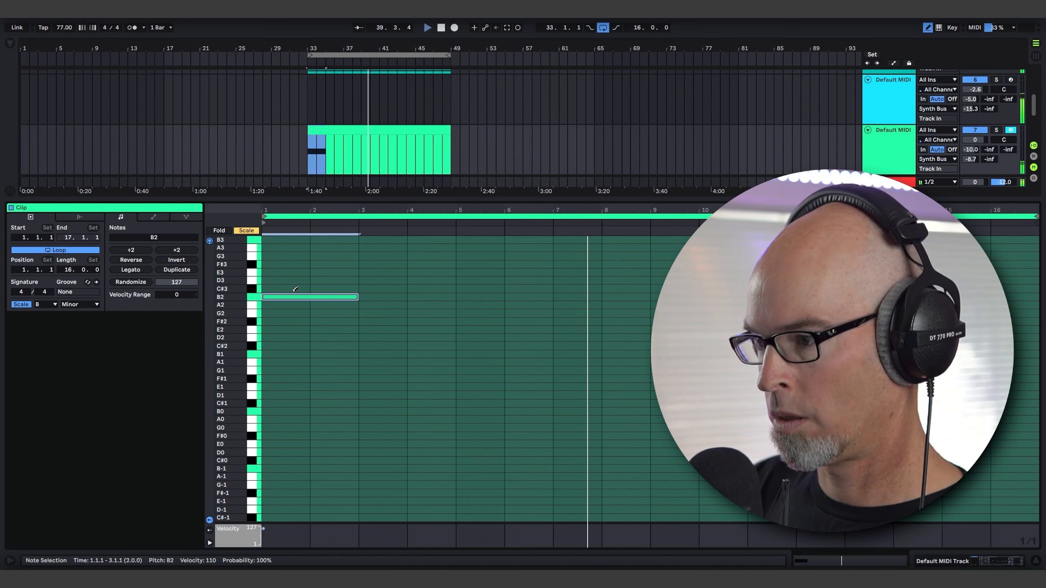
pyautogui.scroll(3, 284, 293)
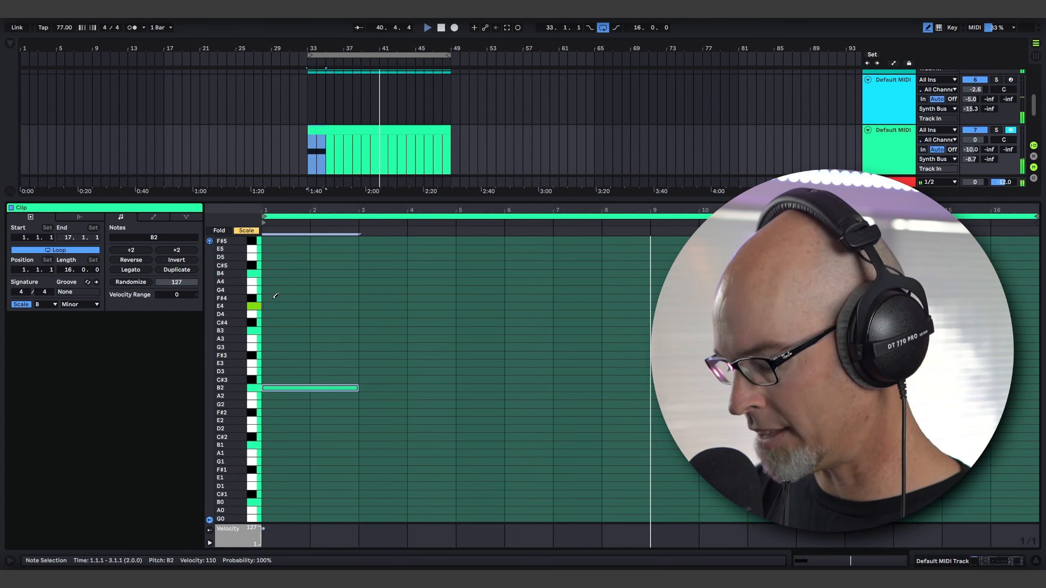
pyautogui.click(277, 298)
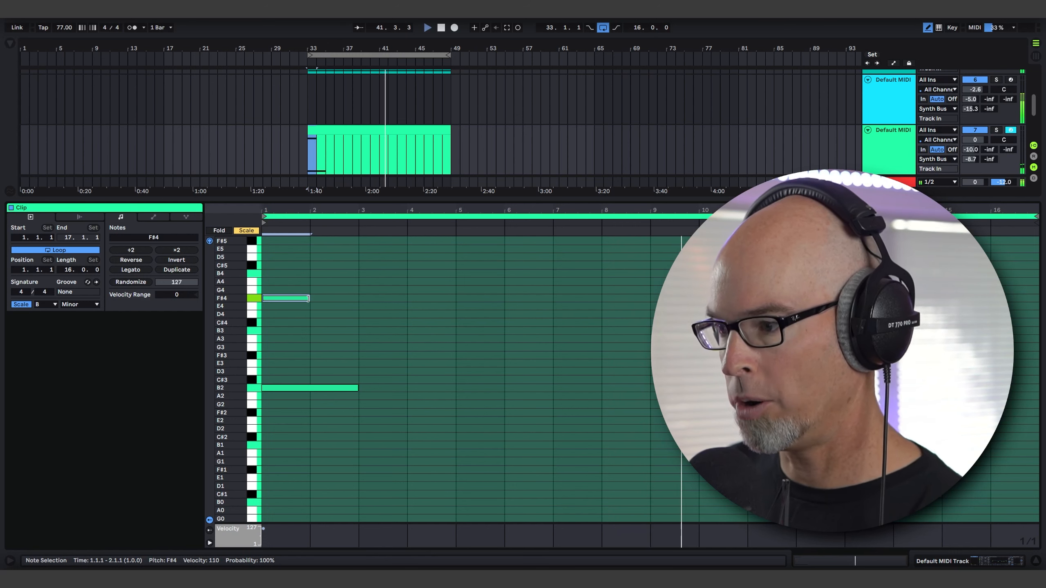
pyautogui.moveTo(308, 298); pyautogui.dragTo(456, 308)
pyautogui.click(385, 306)
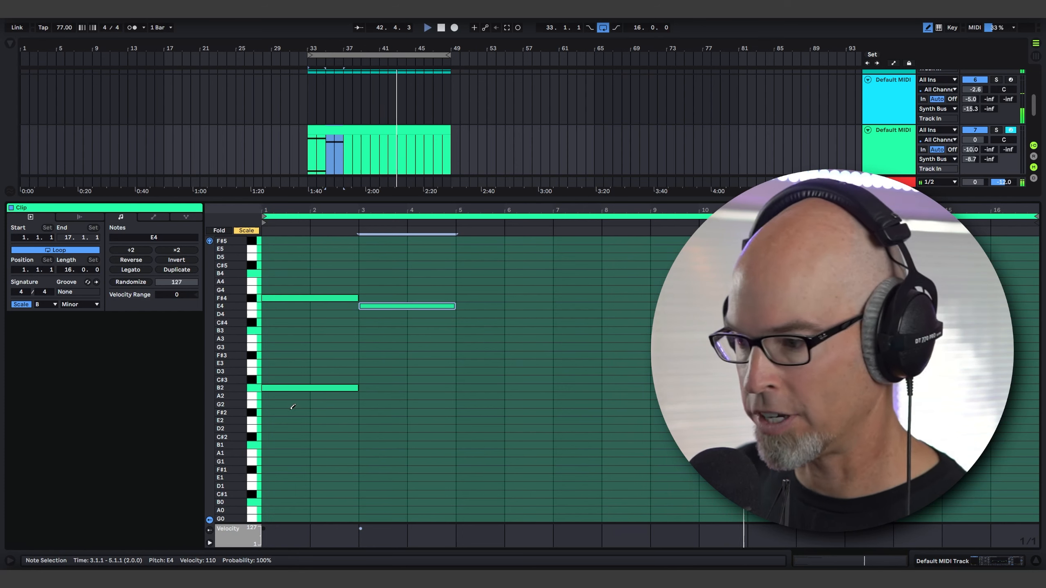
pyautogui.click(278, 386)
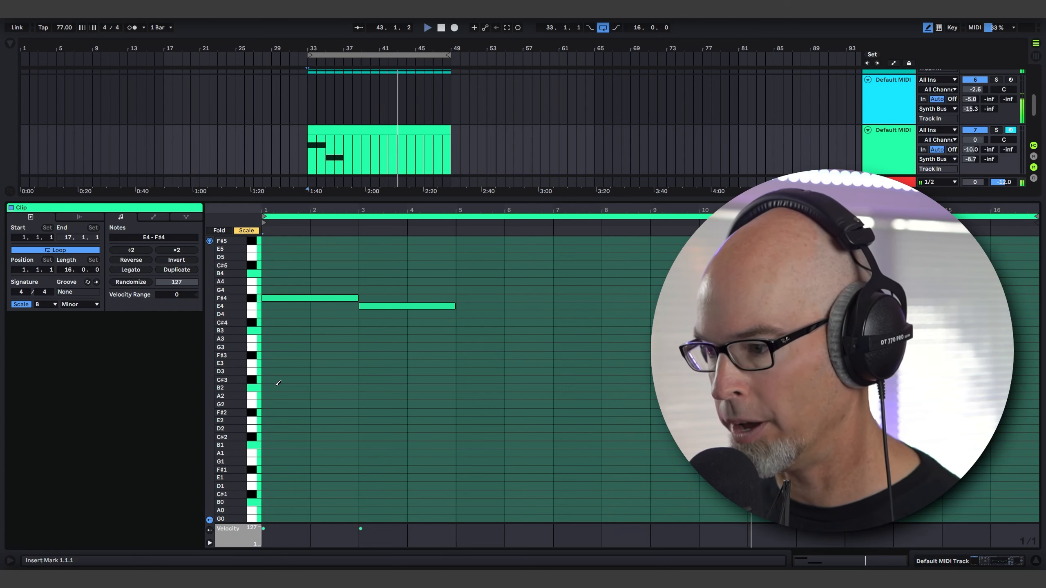
# Add a two-bar B3 note at clip bar 5 and a two-bar C#4 note at bar 7.
pyautogui.click(463, 330)
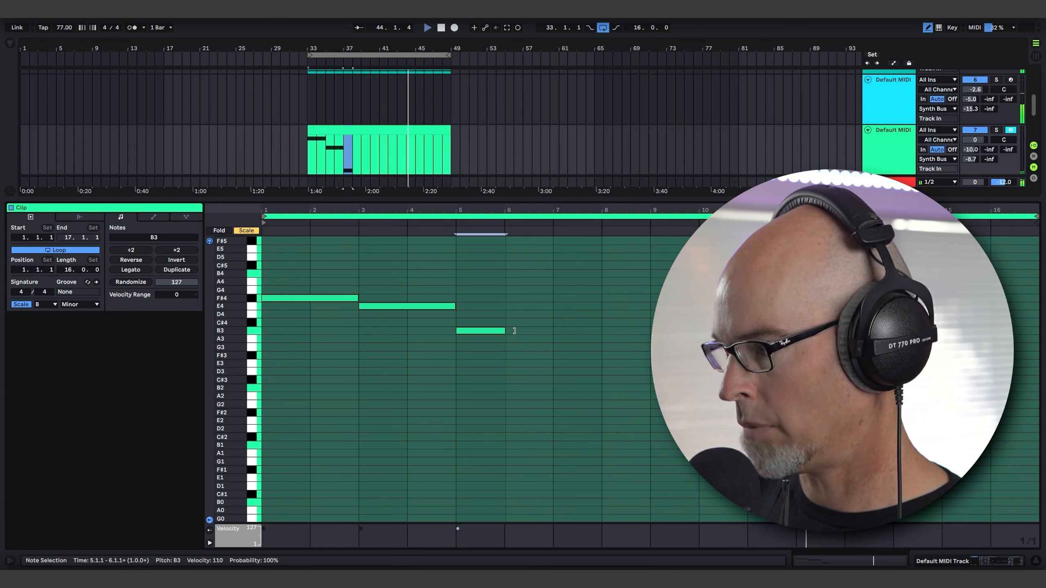
pyautogui.moveTo(504, 327); pyautogui.dragTo(563, 327)
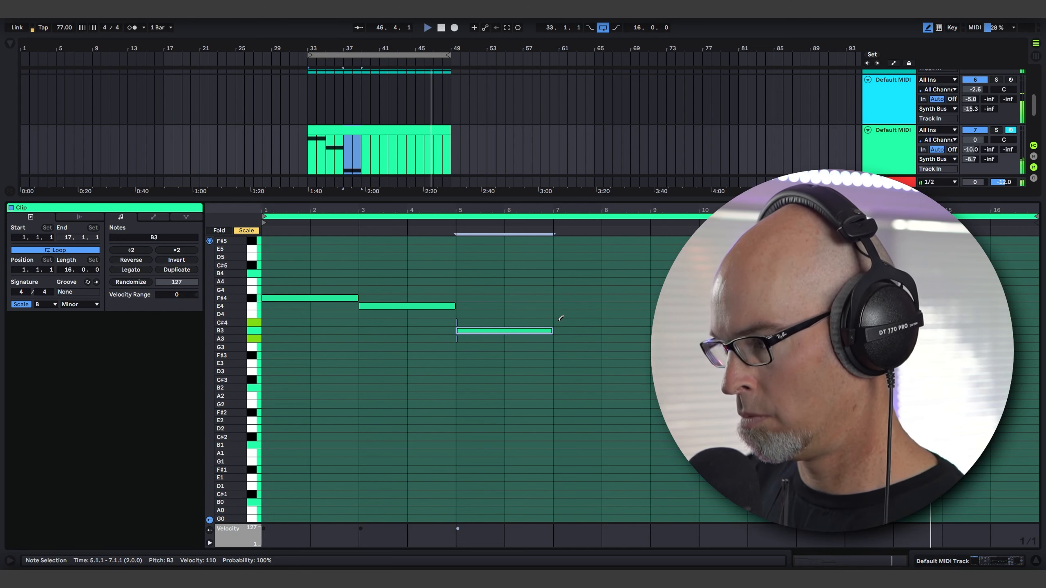
pyautogui.click(559, 322)
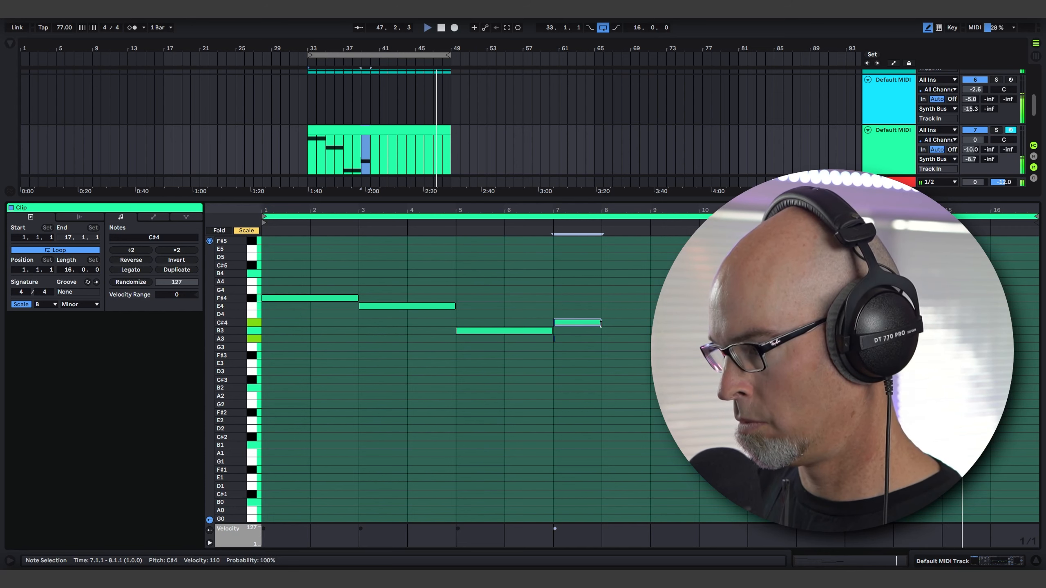
pyautogui.moveTo(599, 324); pyautogui.dragTo(649, 323)
# Stack two-bar A3 and F#3 notes at clip bar 9.
pyautogui.click(652, 339)
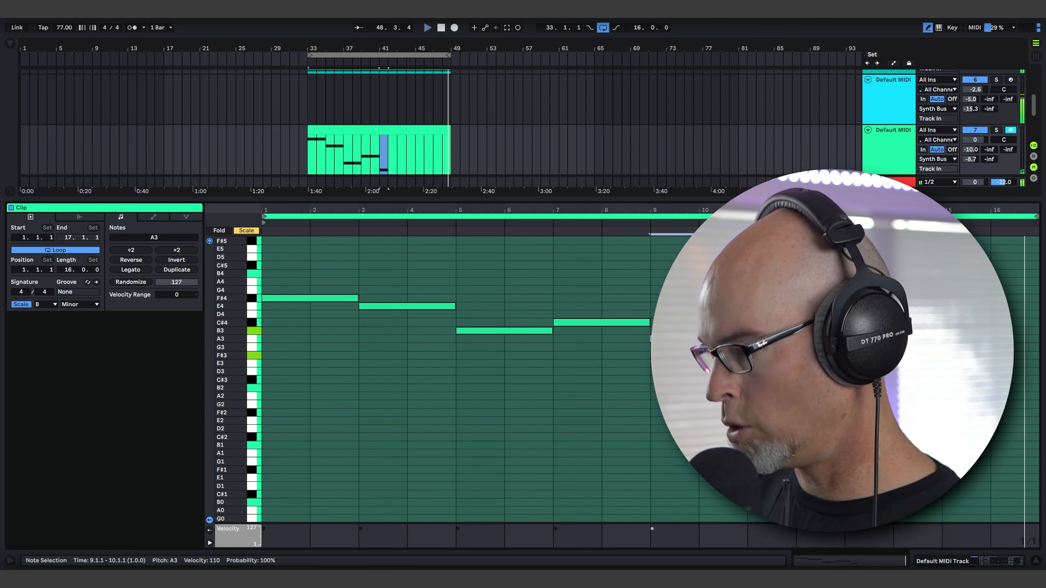
pyautogui.click(656, 356)
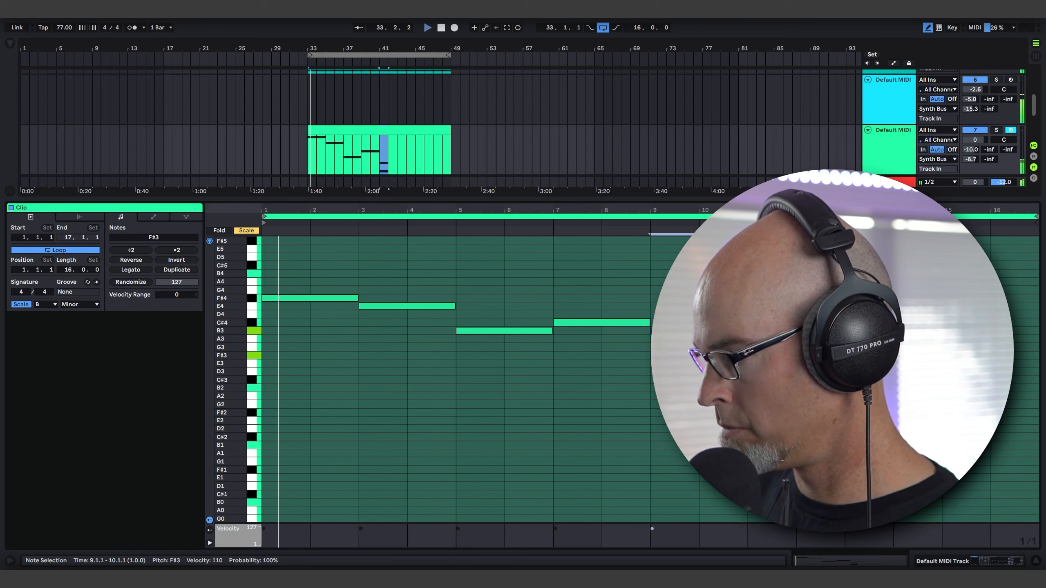
pyautogui.moveTo(698, 356); pyautogui.dragTo(747, 355)
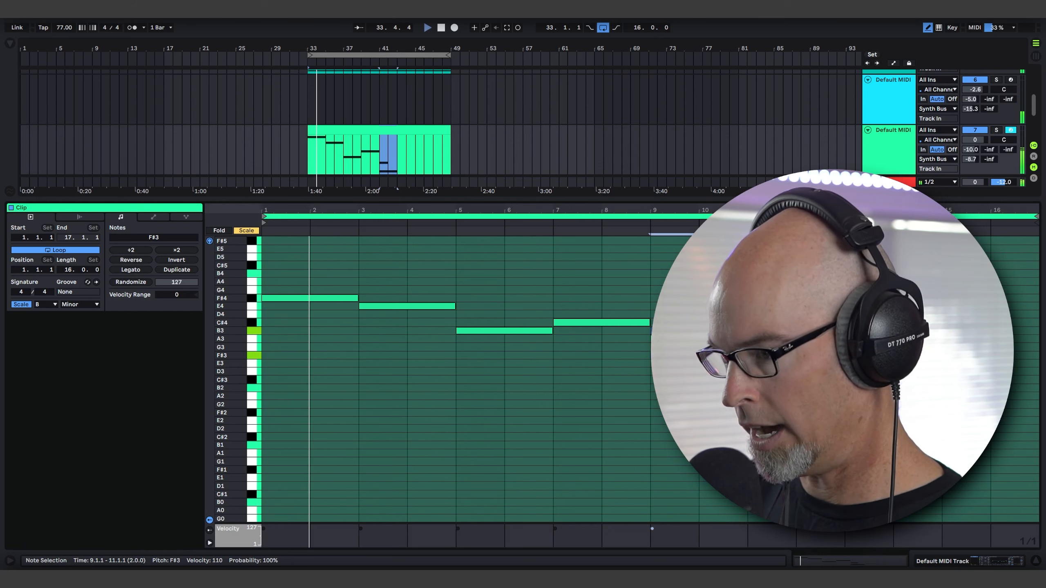
pyautogui.moveTo(698, 338); pyautogui.dragTo(747, 339)
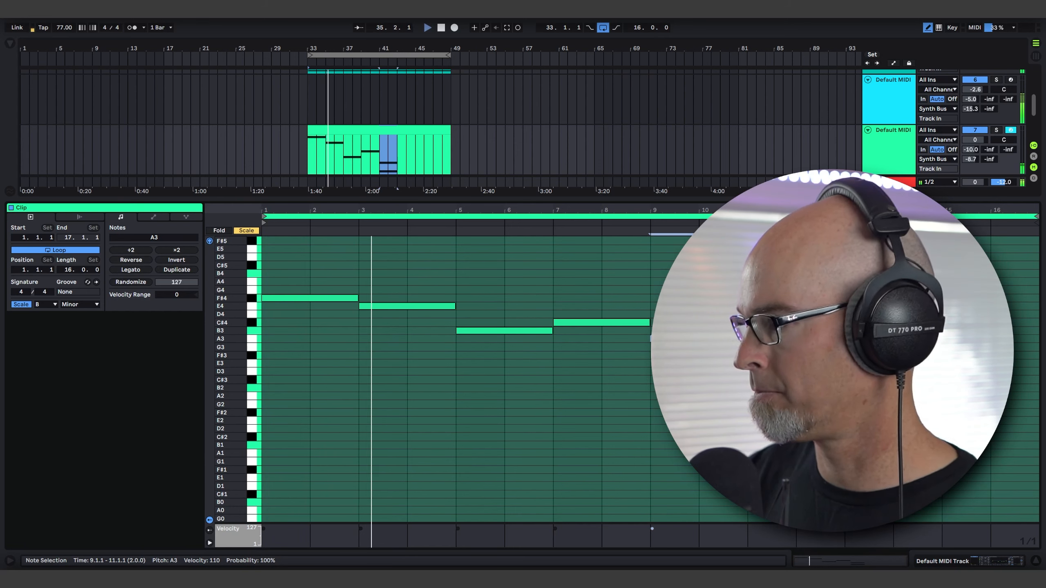
# Stack two-bar G4 and D4 notes at clip bar 11.
pyautogui.click(772, 291)
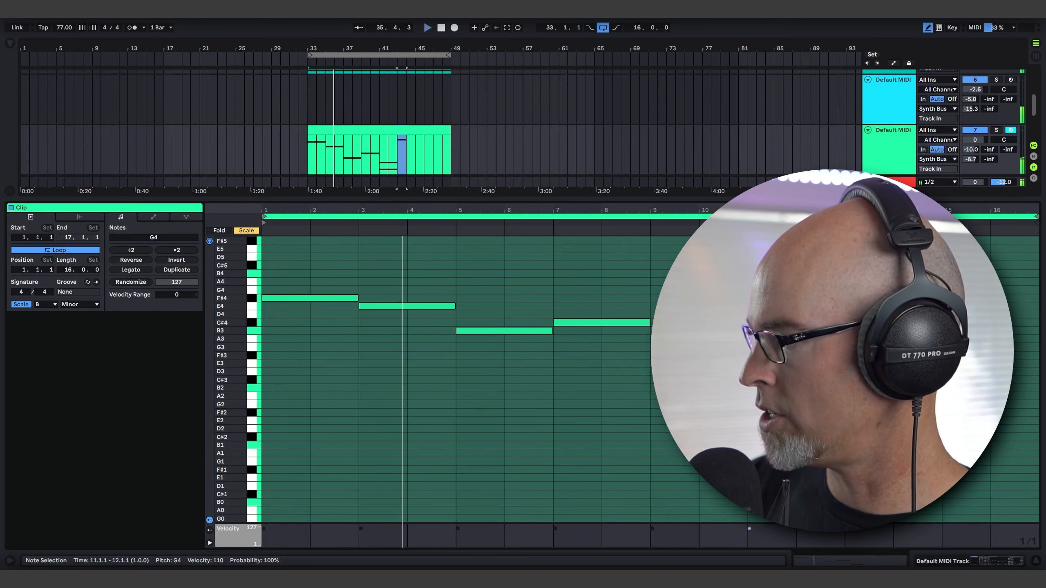
pyautogui.moveTo(795, 290); pyautogui.dragTo(845, 290)
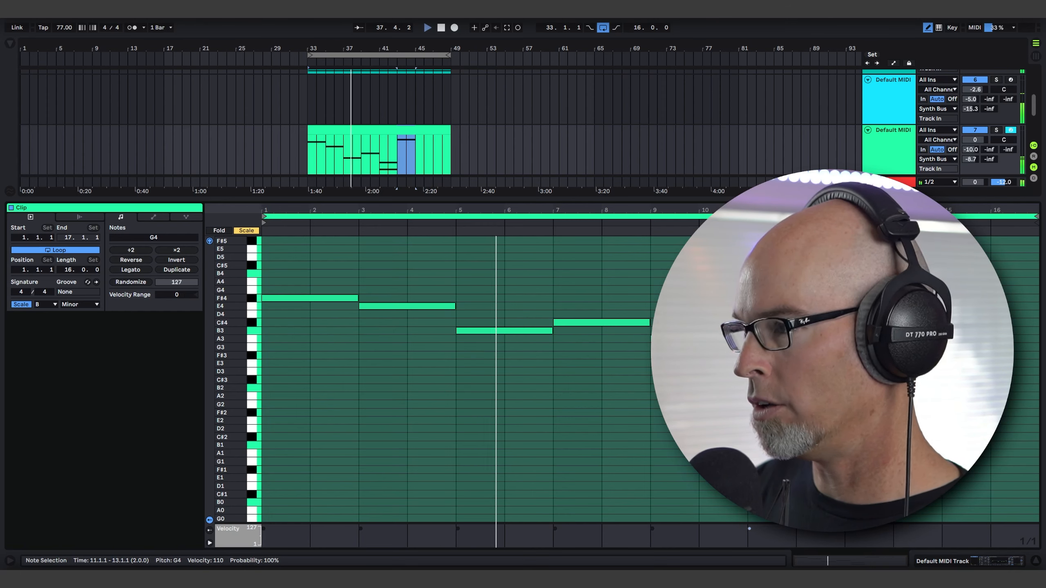
pyautogui.click(773, 314)
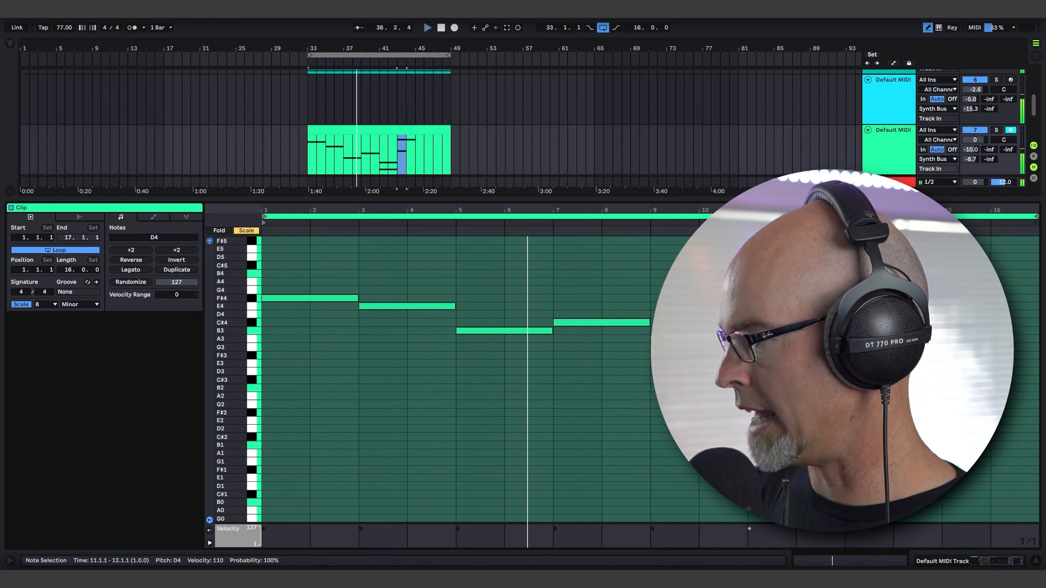
pyautogui.moveTo(796, 314); pyautogui.dragTo(845, 314)
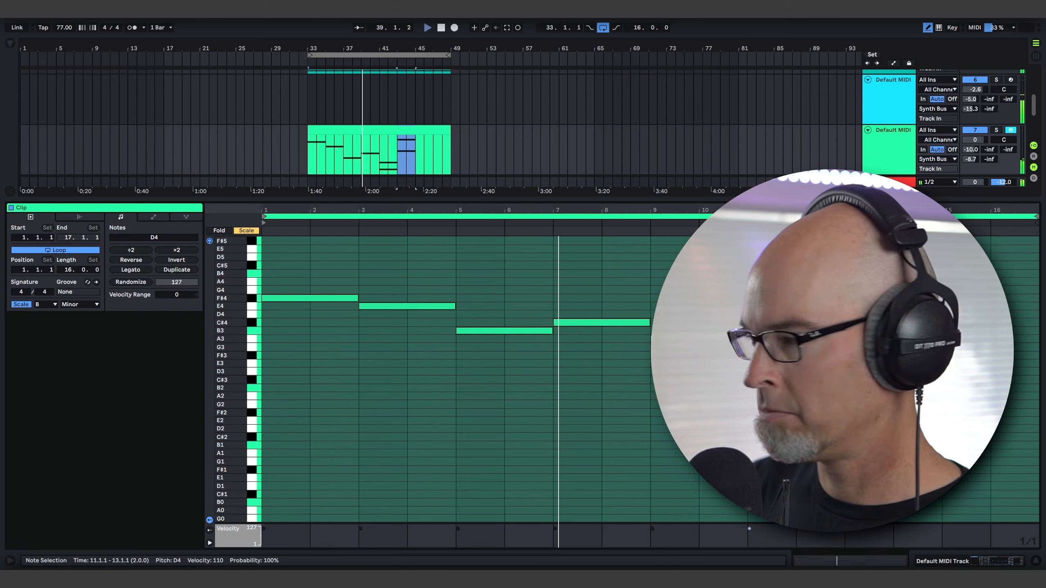
# Leave draw mode and place a two-bar D4 note at clip bar 13 and a two-bar G3 note at bar 15.
pyautogui.press('b')
pyautogui.hotkey('ctrl', 'd')
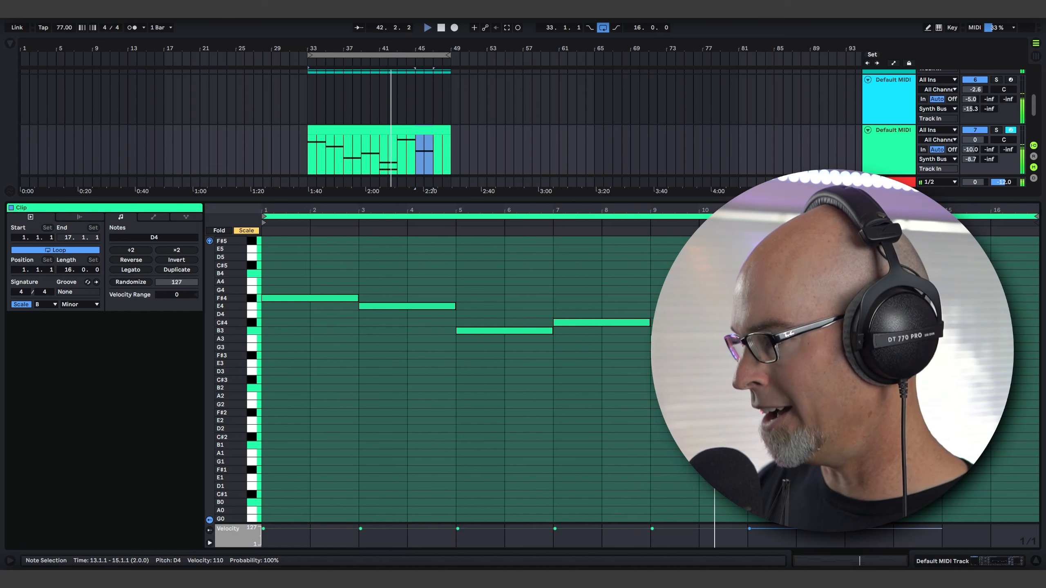
pyautogui.moveTo(920, 315); pyautogui.dragTo(1014, 350)
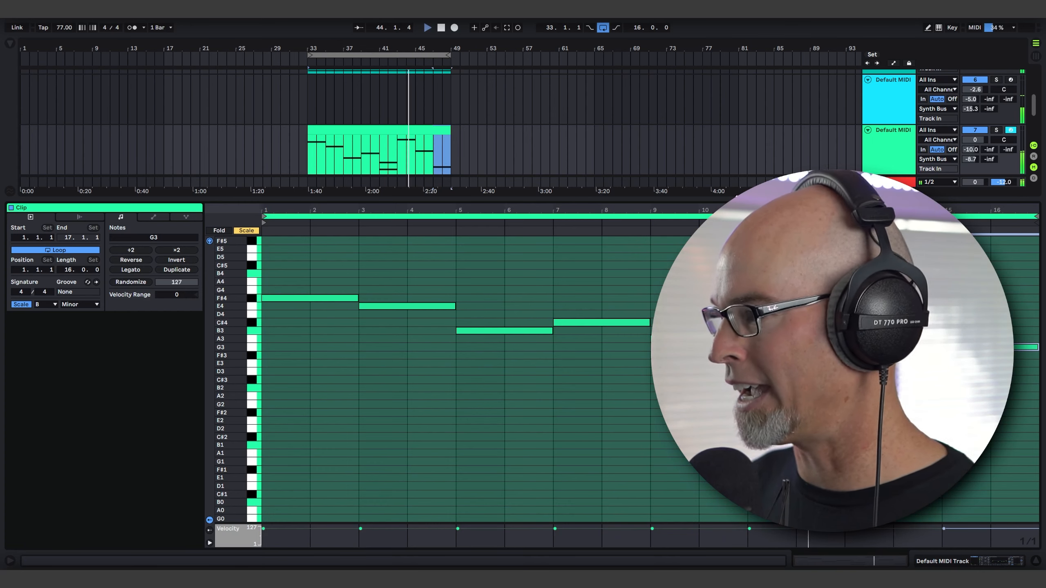
# Shrink the note editor, return to the track's devices and open Serum's effects page.
pyautogui.moveTo(737, 198); pyautogui.dragTo(737, 362)
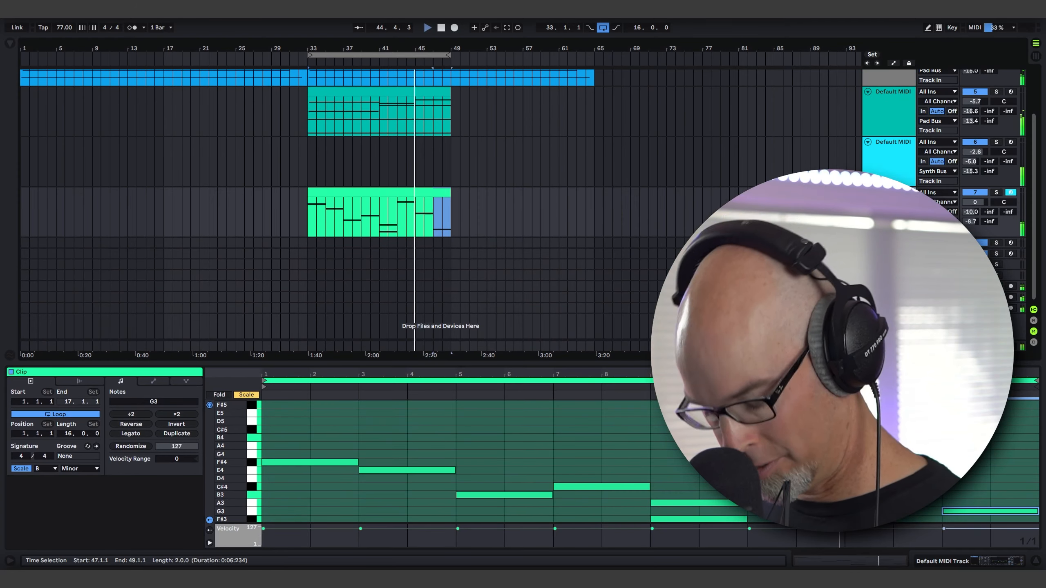
pyautogui.hotkey('shift', 'Tab')
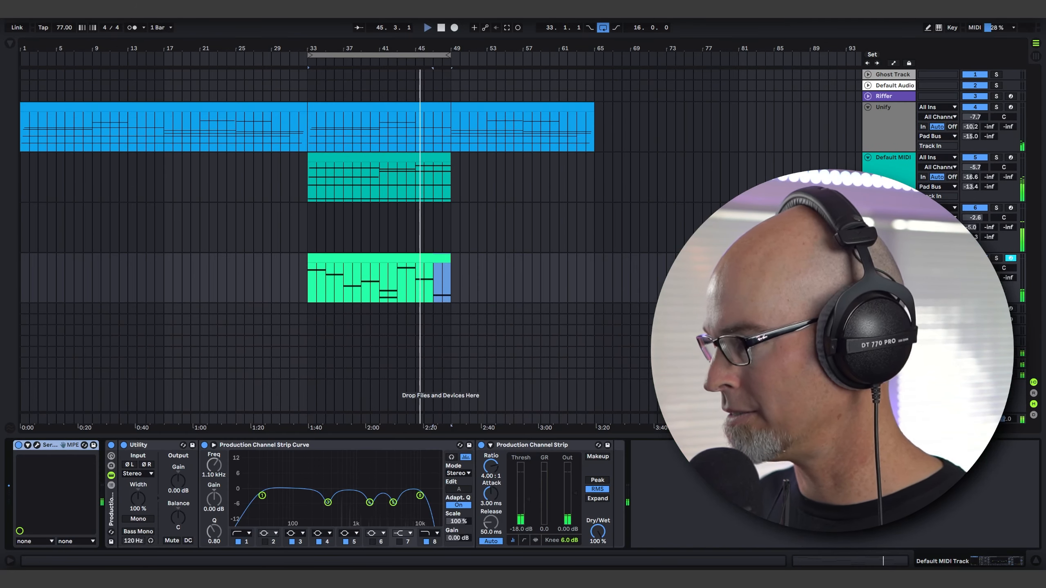
pyautogui.click(36, 445)
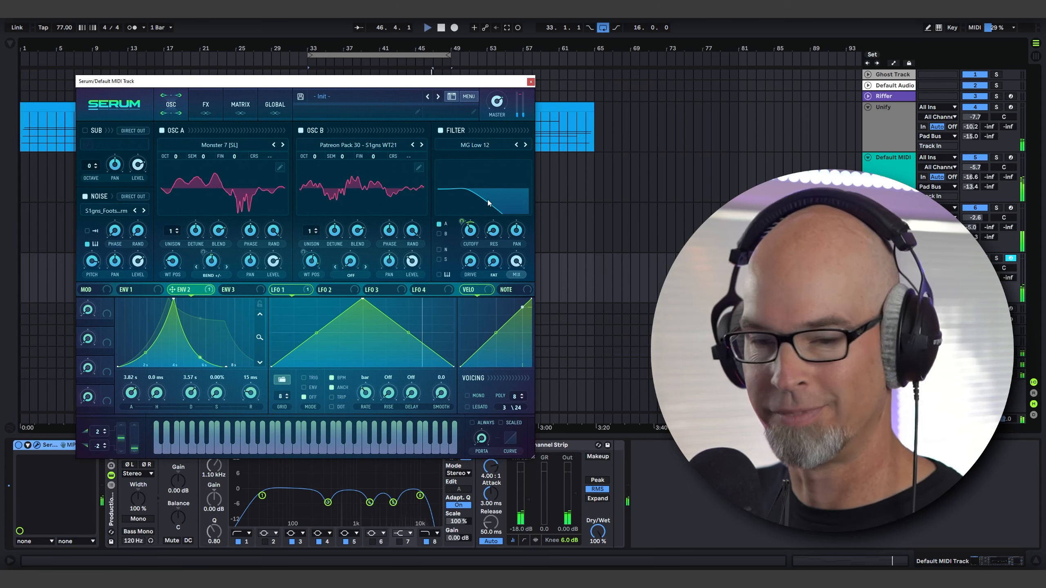
pyautogui.click(206, 108)
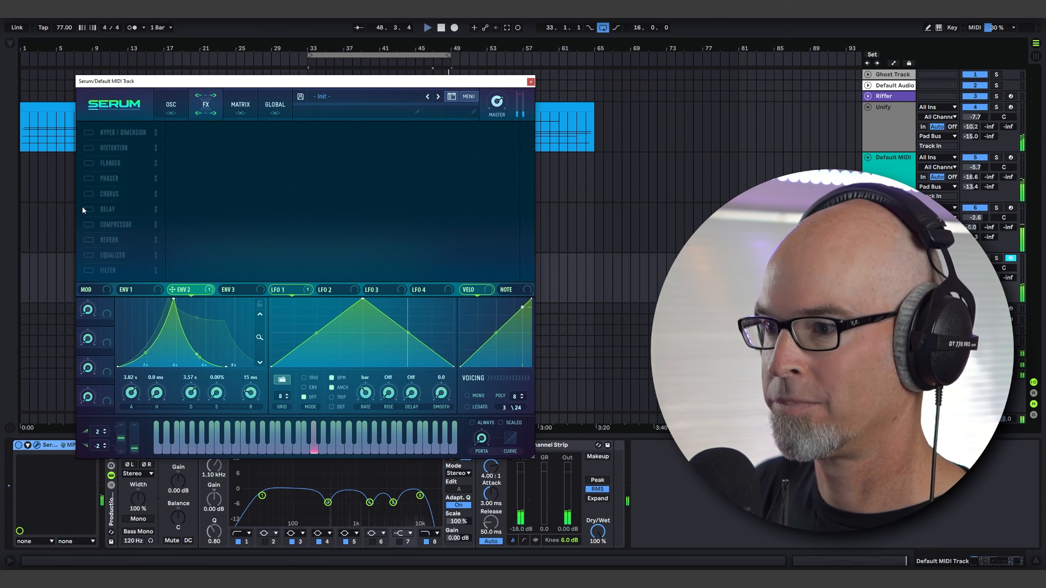
# Enable the compressor in Serum's effects, adjust its gain and threshold, and close the Serum window.
pyautogui.click(88, 225)
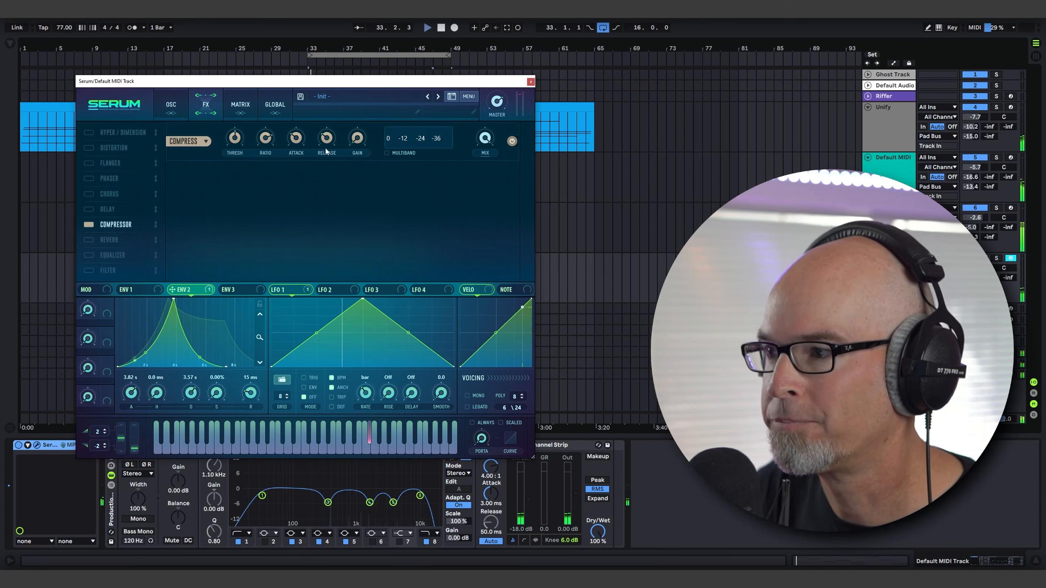
pyautogui.moveTo(358, 140); pyautogui.dragTo(326, 127)
pyautogui.moveTo(238, 136)
pyautogui.mouseDown()
pyautogui.moveTo(244, 111)
pyautogui.moveTo(245, 121)
pyautogui.mouseUp()
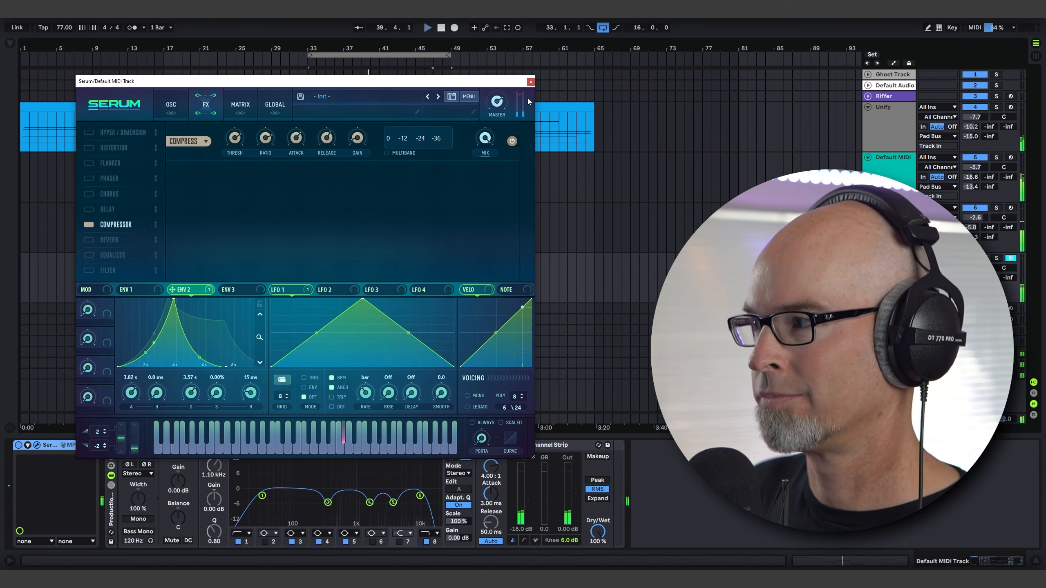
pyautogui.click(170, 104)
pyautogui.click(531, 81)
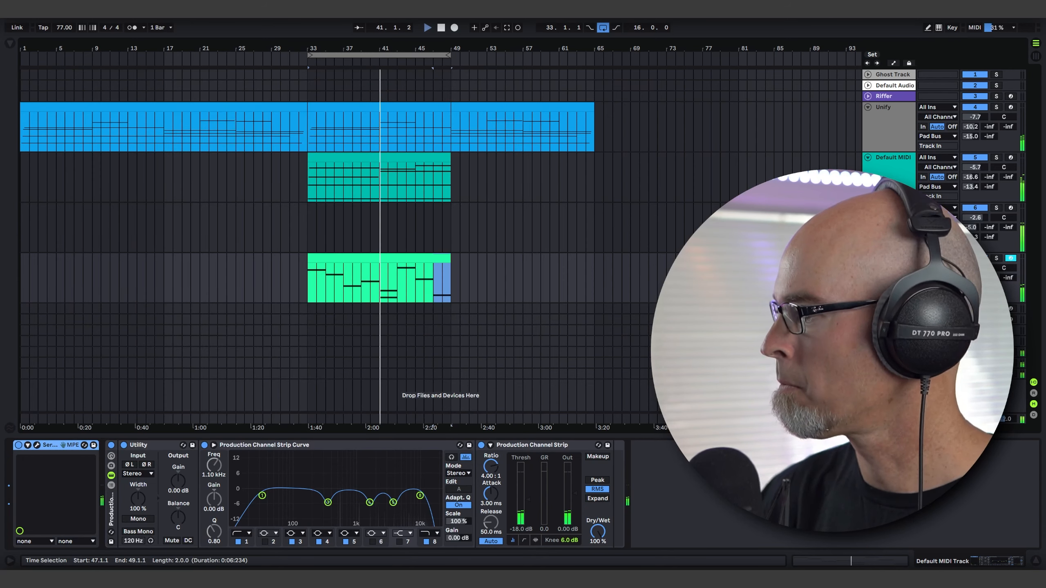
# Add a new MIDI track below the Serum melody track and load Omnisphere from the Synths collection onto it.
pyautogui.press('Delete')
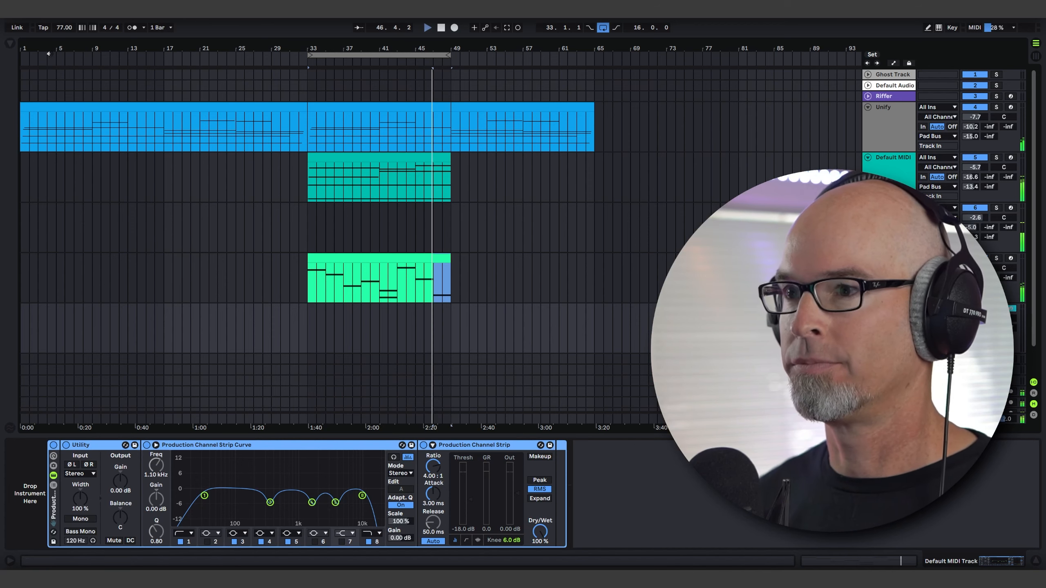
pyautogui.click(9, 44)
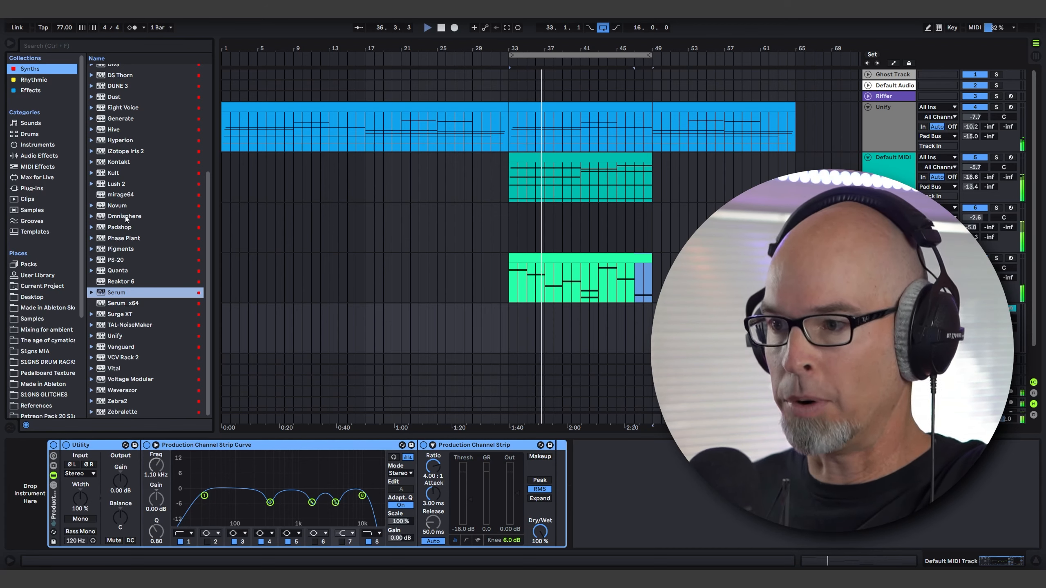
pyautogui.moveTo(125, 215); pyautogui.dragTo(568, 323)
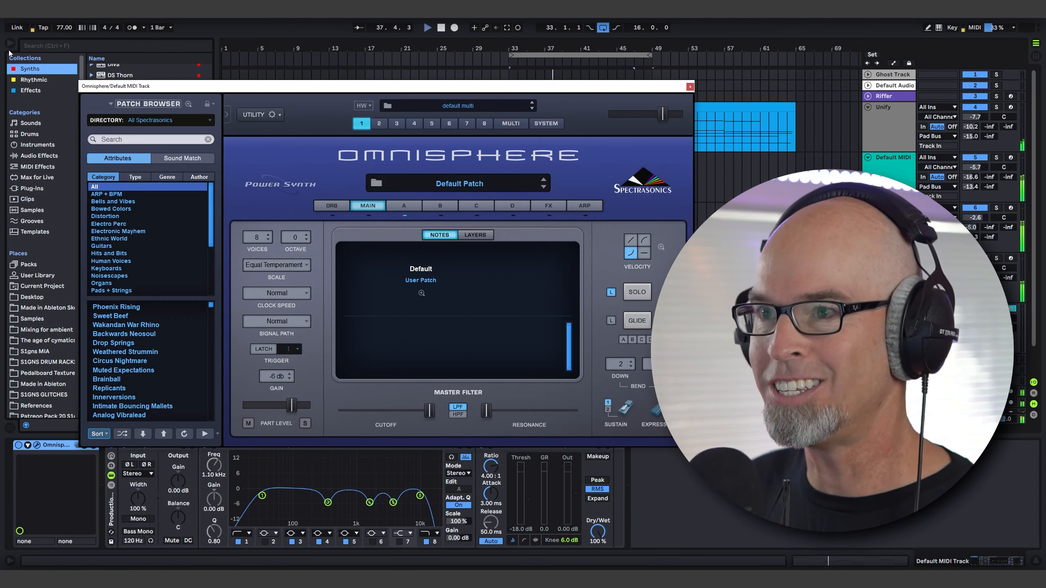
pyautogui.click(10, 45)
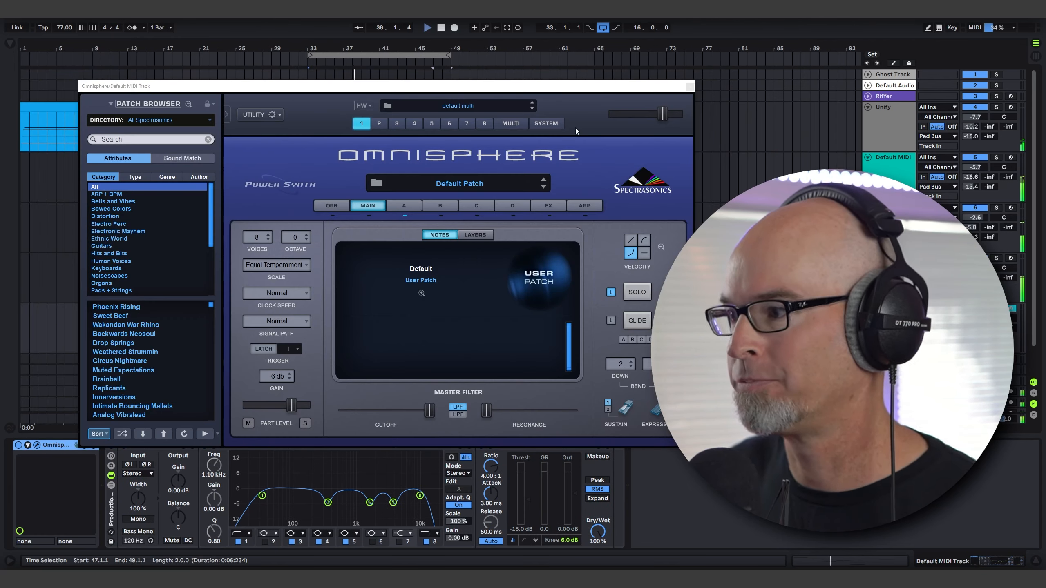
pyautogui.click(689, 86)
# Create an empty 16-bar MIDI clip at bars 33 to 49 on the Omnisphere track and enlarge the note editor.
pyautogui.moveTo(308, 332); pyautogui.dragTo(452, 335)
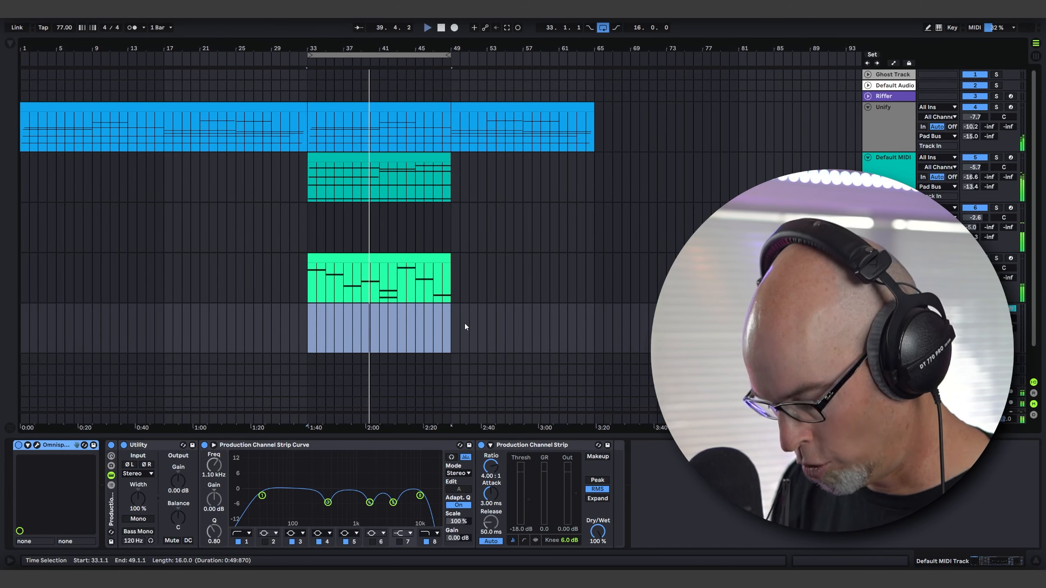
pyautogui.hotkey('ctrl', 'shift', 'm')
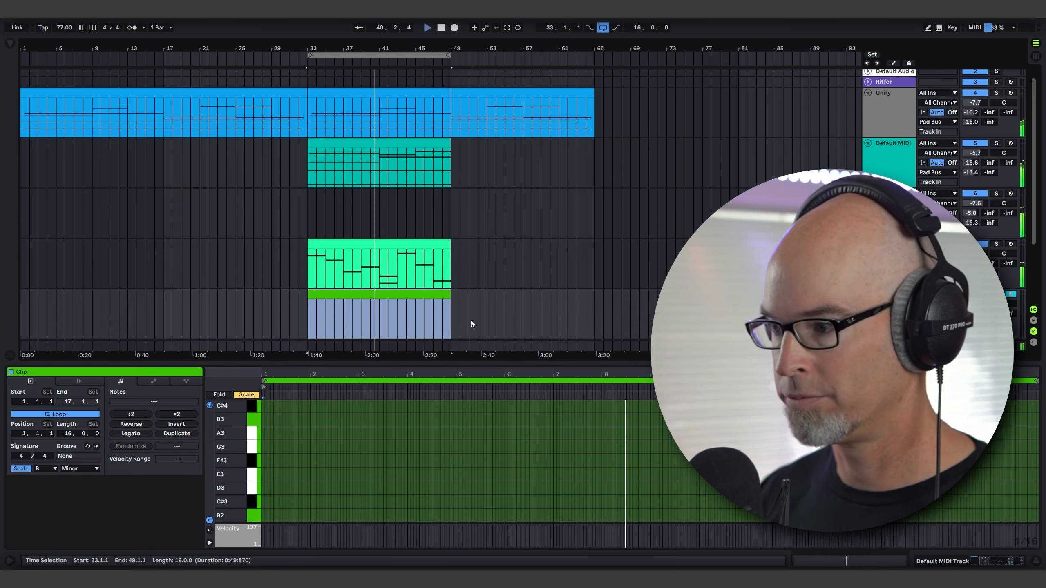
pyautogui.moveTo(507, 364); pyautogui.dragTo(507, 174)
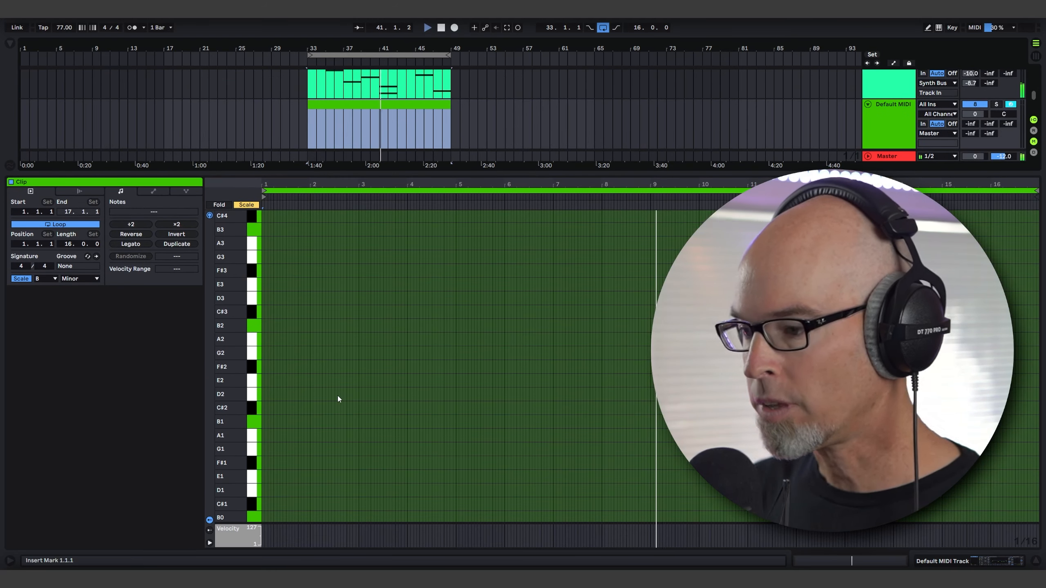
# Set the note grid to 8 Bars and, in draw mode, place an eight-bar B2 note at the clip's start.
pyautogui.scroll(5, 461, 321)
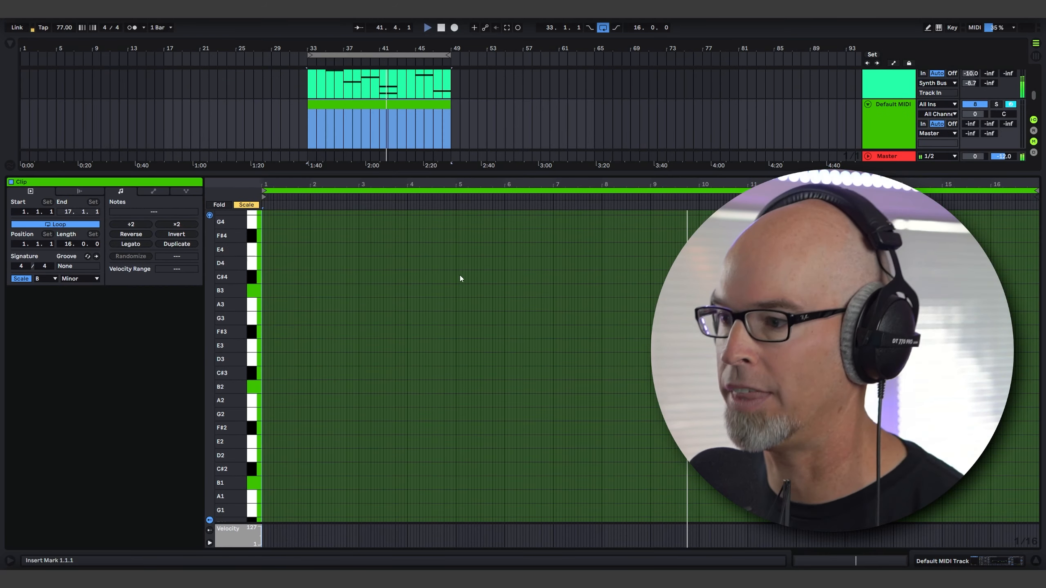
pyautogui.scroll(-2, 411, 310)
pyautogui.rightClick(311, 336)
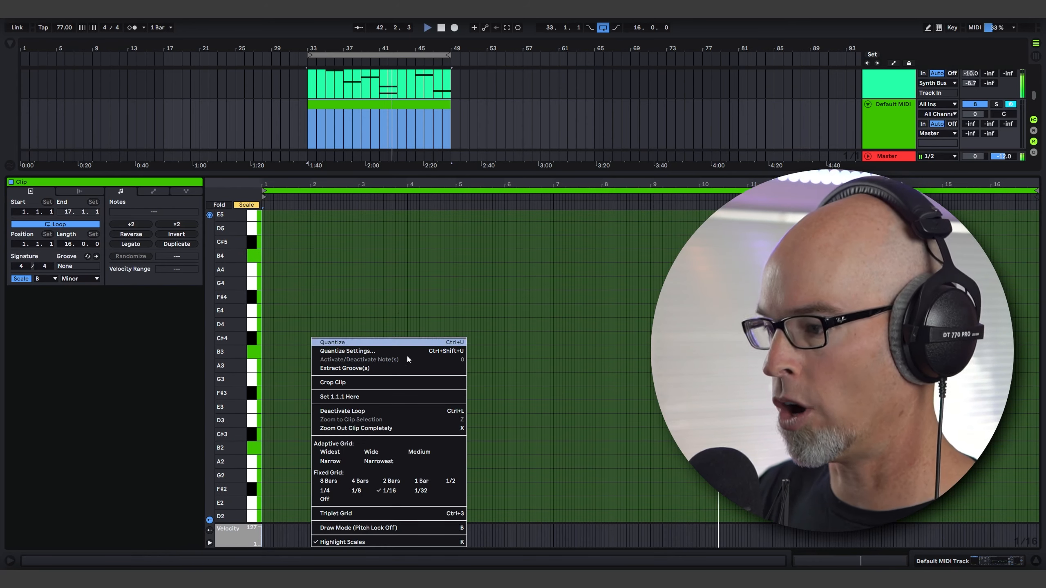
pyautogui.click(324, 482)
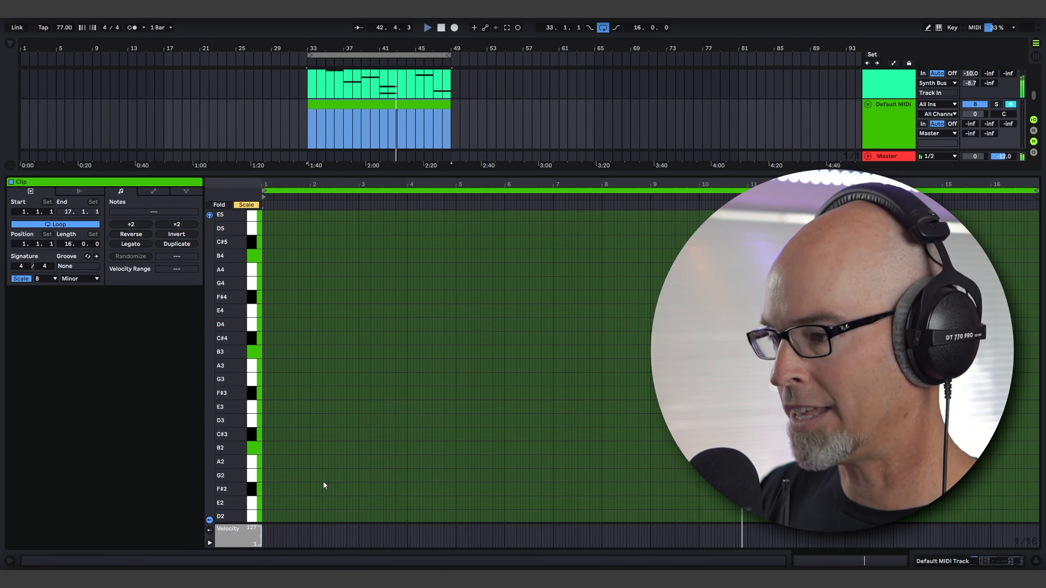
pyautogui.rightClick(300, 345)
pyautogui.click(369, 533)
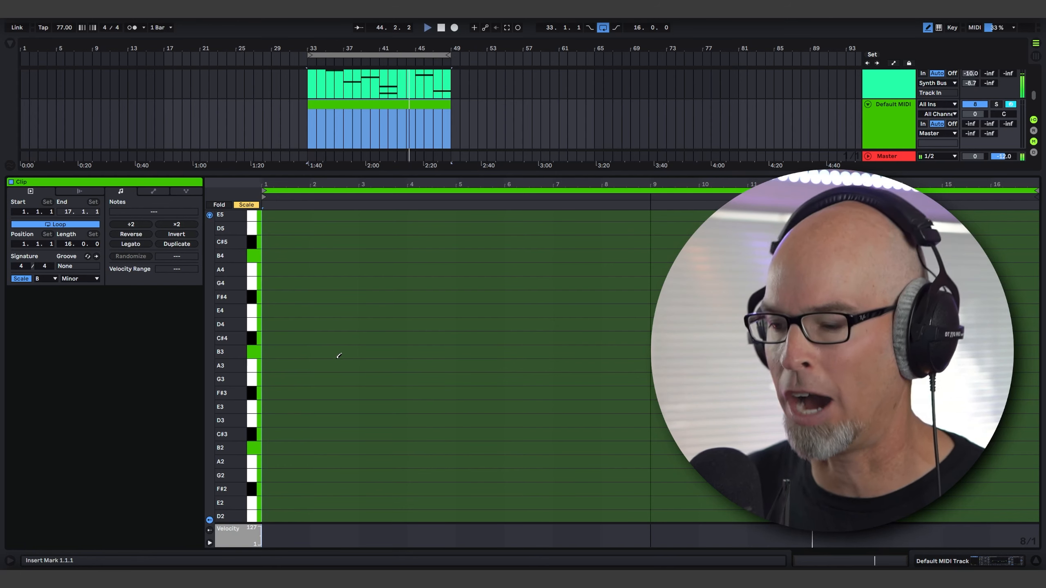
pyautogui.scroll(-2, 322, 414)
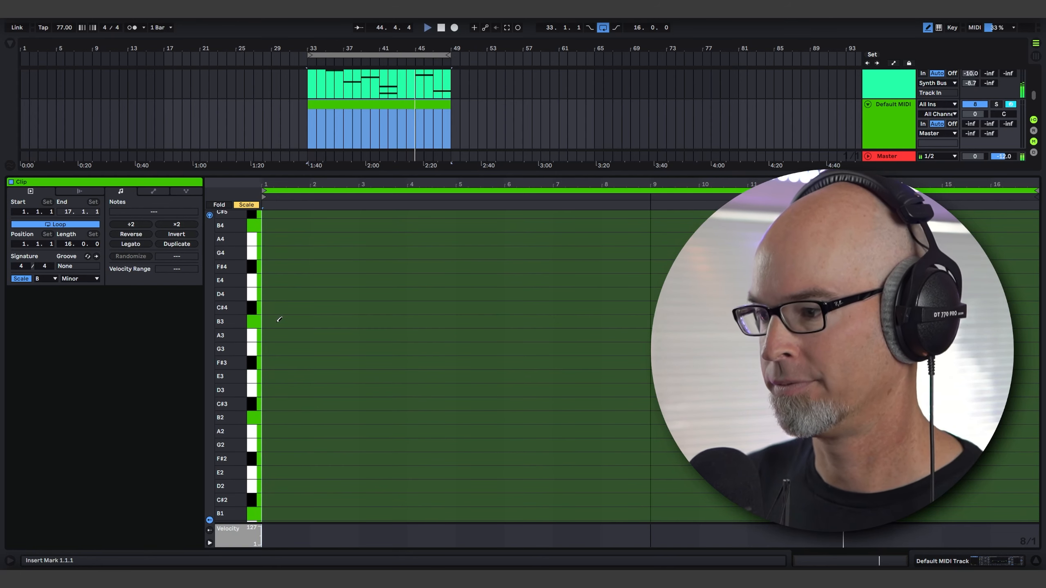
pyautogui.moveTo(283, 416); pyautogui.dragTo(623, 388)
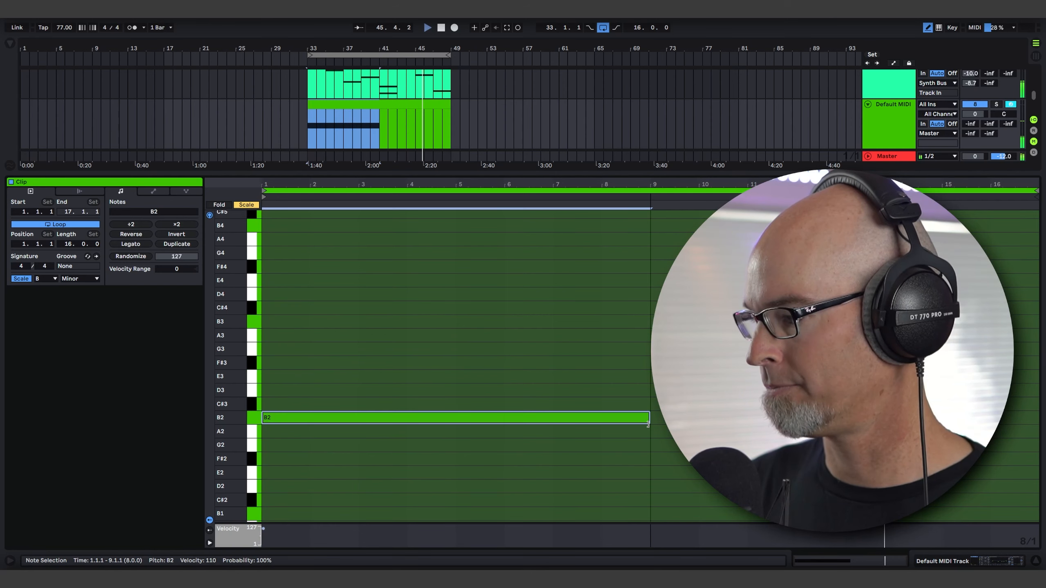
# Shrink the note editor, return to the track's devices and switch off the Omnisphere device.
pyautogui.moveTo(469, 173); pyautogui.dragTo(445, 540)
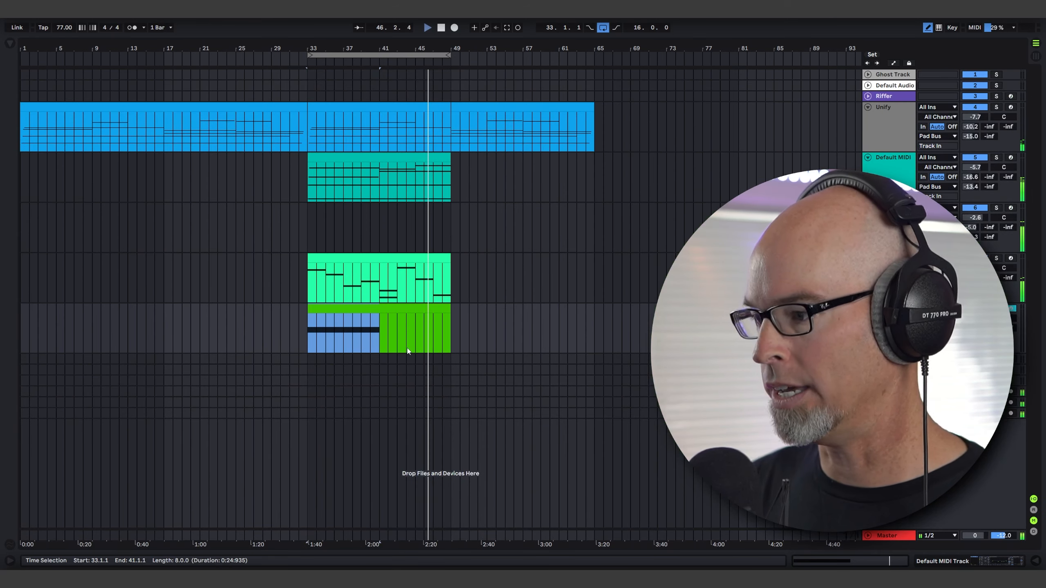
pyautogui.hotkey('shift', 'Tab')
pyautogui.click(18, 445)
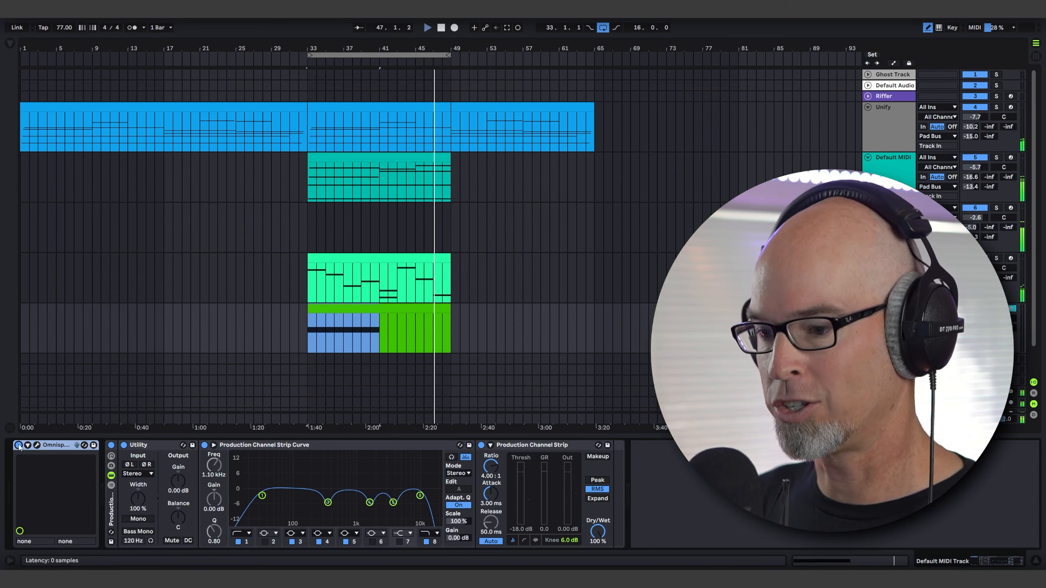
# Reopen the clip, extend the B2 note across all 16 bars and return to the track's devices.
pyautogui.doubleClick(394, 327)
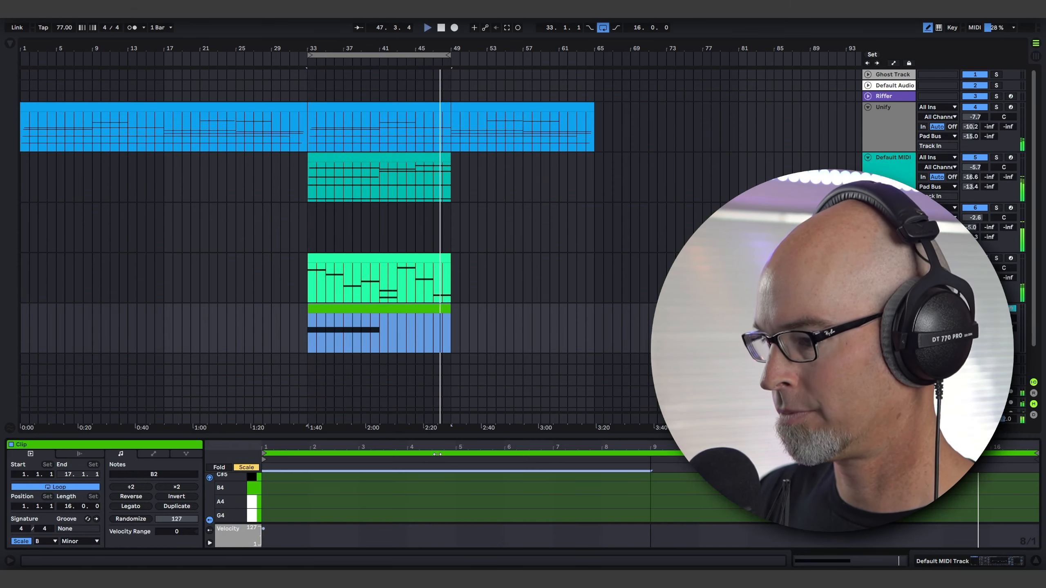
pyautogui.moveTo(464, 440); pyautogui.dragTo(464, 160)
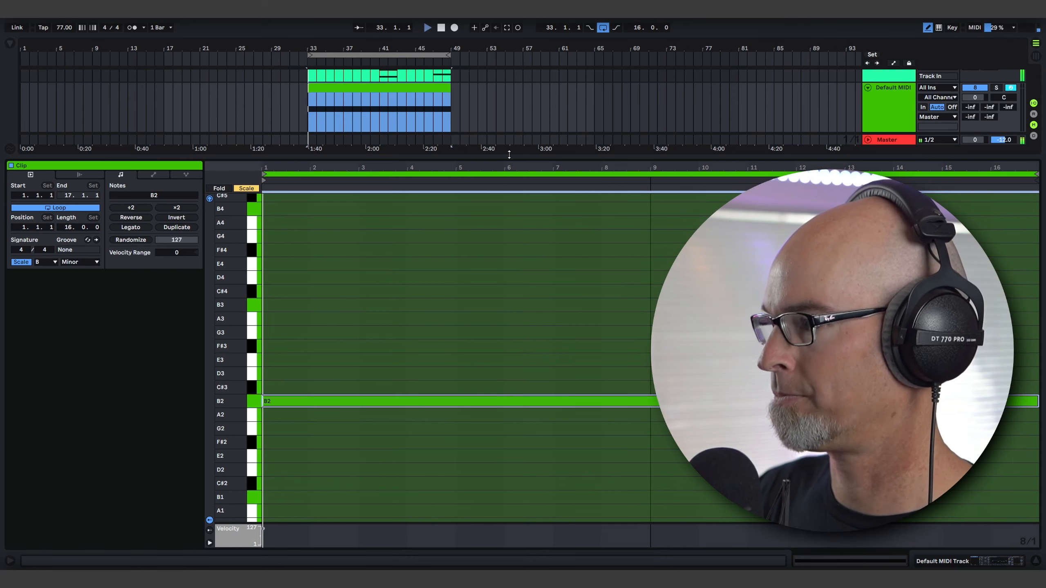
pyautogui.moveTo(491, 160); pyautogui.dragTo(491, 437)
pyautogui.hotkey('shift', 'Tab')
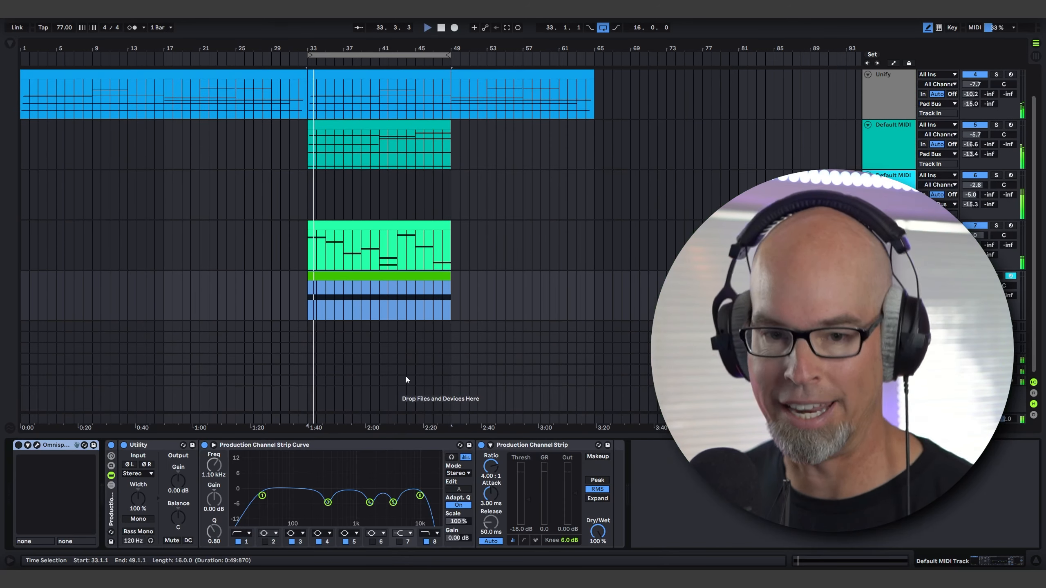
# Open the Omnisphere editor, activate layer B and go back to layer A.
pyautogui.click(37, 446)
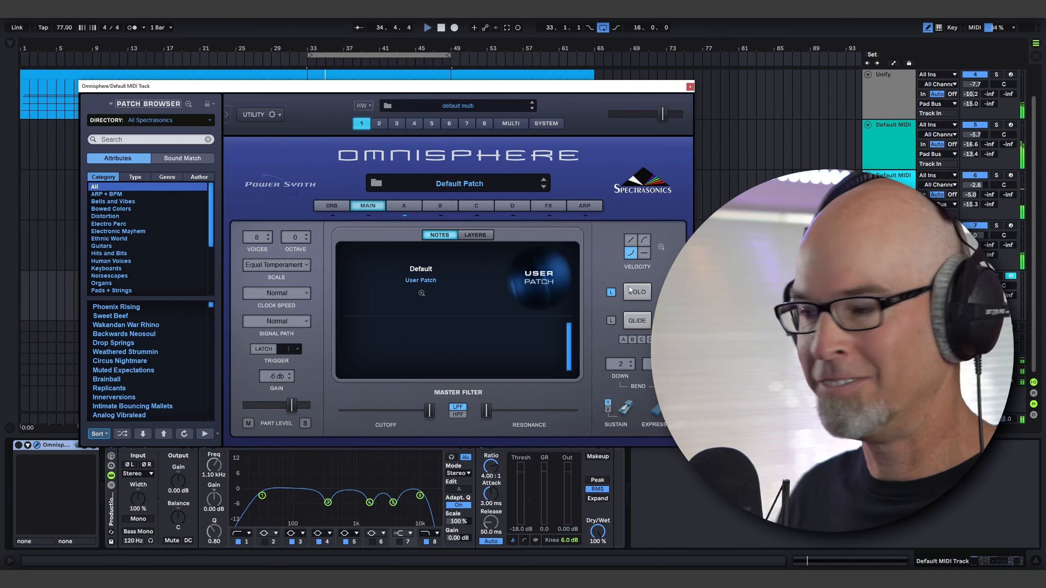
pyautogui.moveTo(428, 92); pyautogui.dragTo(406, 116)
pyautogui.click(369, 228)
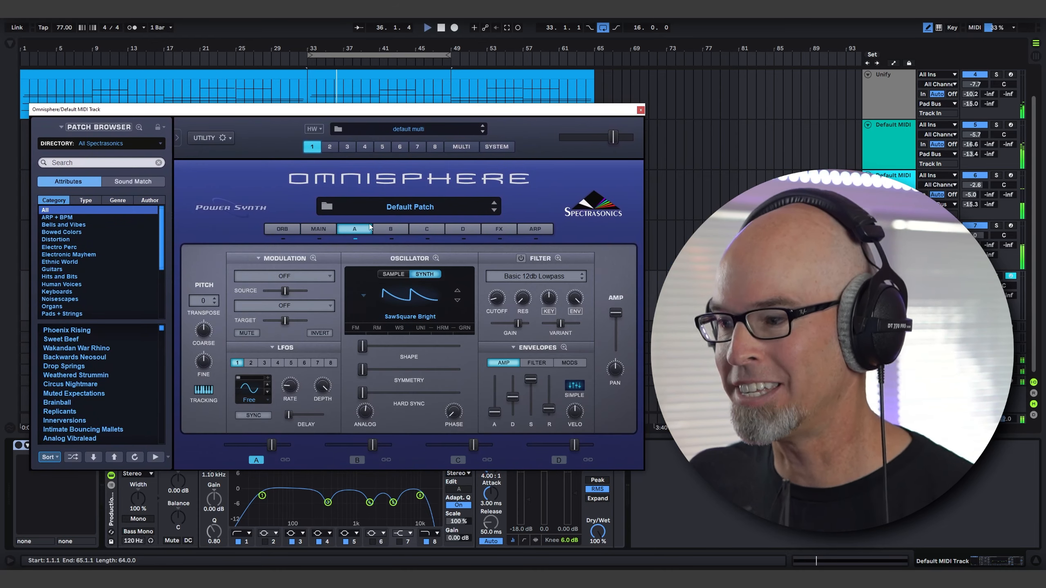
pyautogui.click(385, 229)
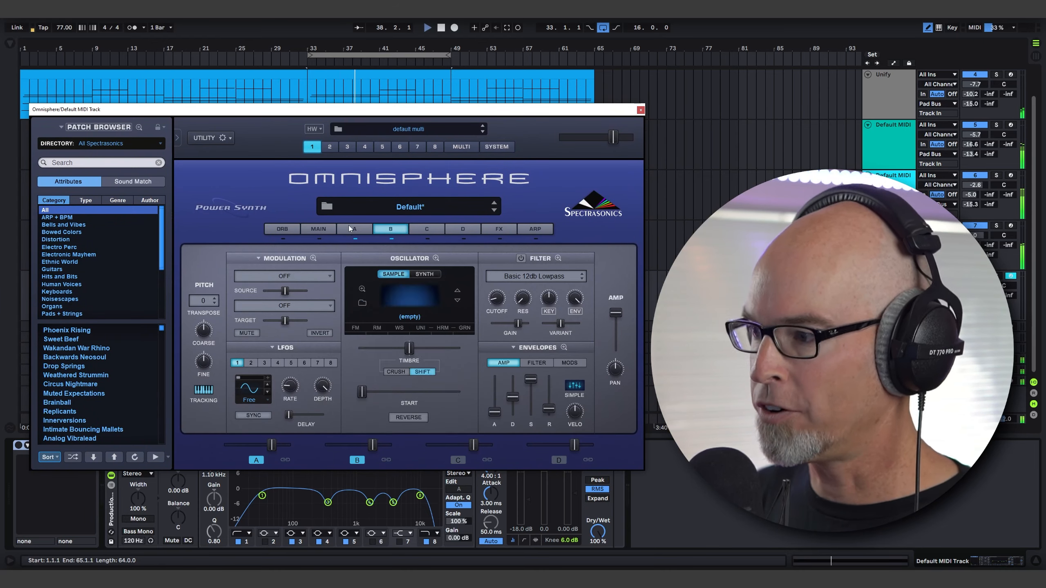
pyautogui.click(348, 228)
# Lower layer A's amp envelope sustain to minimum and turn on its filter with the LPF Juicy 24db type.
pyautogui.moveTo(531, 379); pyautogui.dragTo(513, 402)
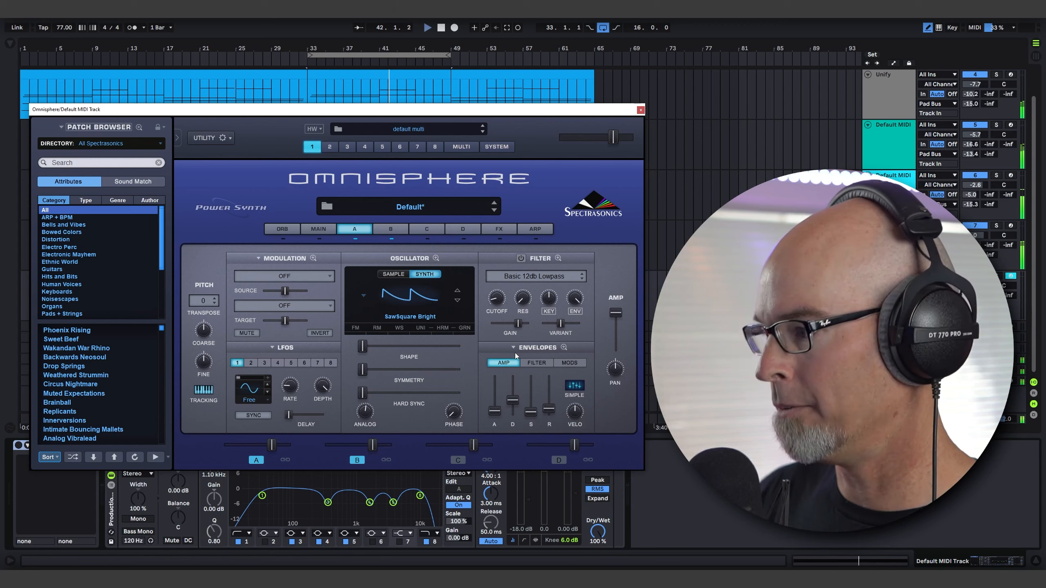
pyautogui.click(521, 258)
pyautogui.click(525, 276)
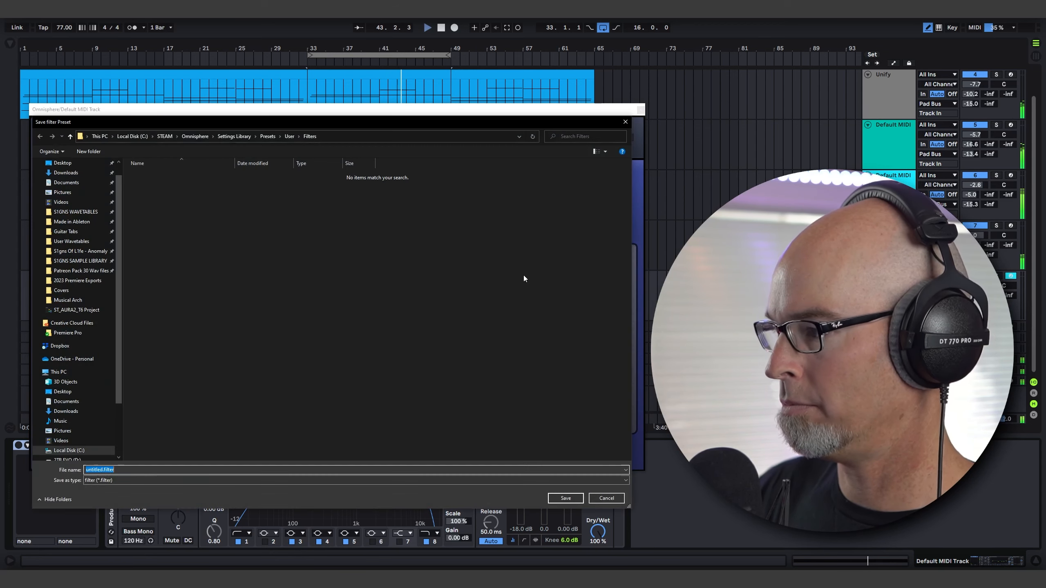
pyautogui.click(604, 499)
pyautogui.click(539, 258)
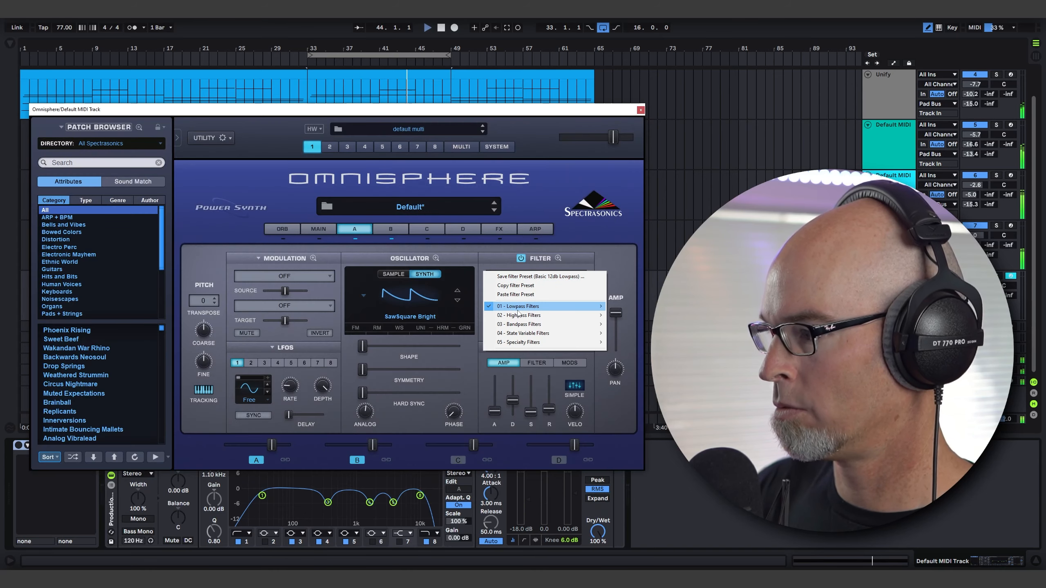
pyautogui.moveTo(548, 306)
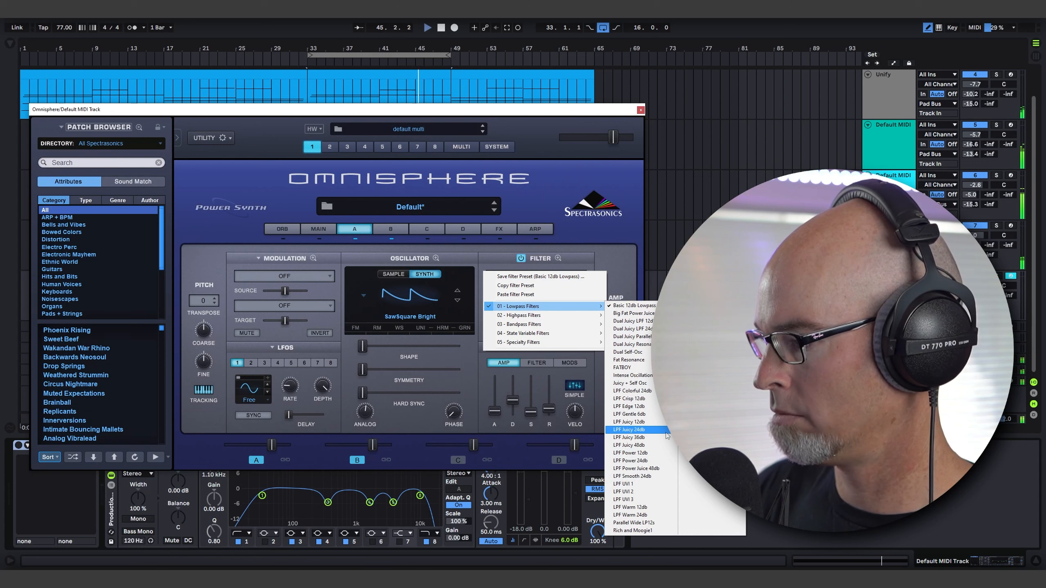
pyautogui.click(634, 430)
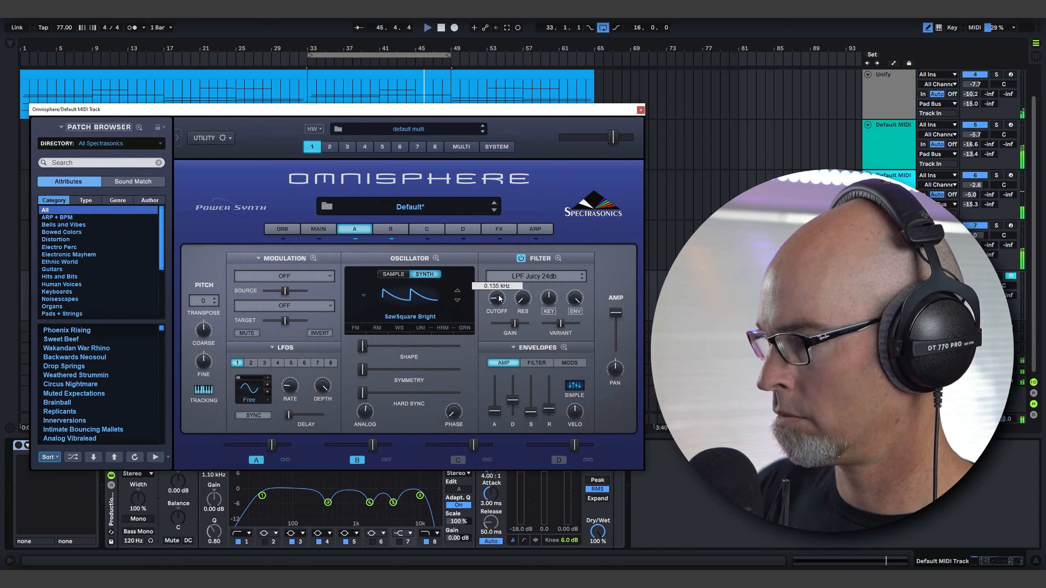
# Shorten layer A's filter envelope decay, drop its sustain and release to minimum, and reduce the filter's envelope amount to about 0.6.
pyautogui.click(535, 362)
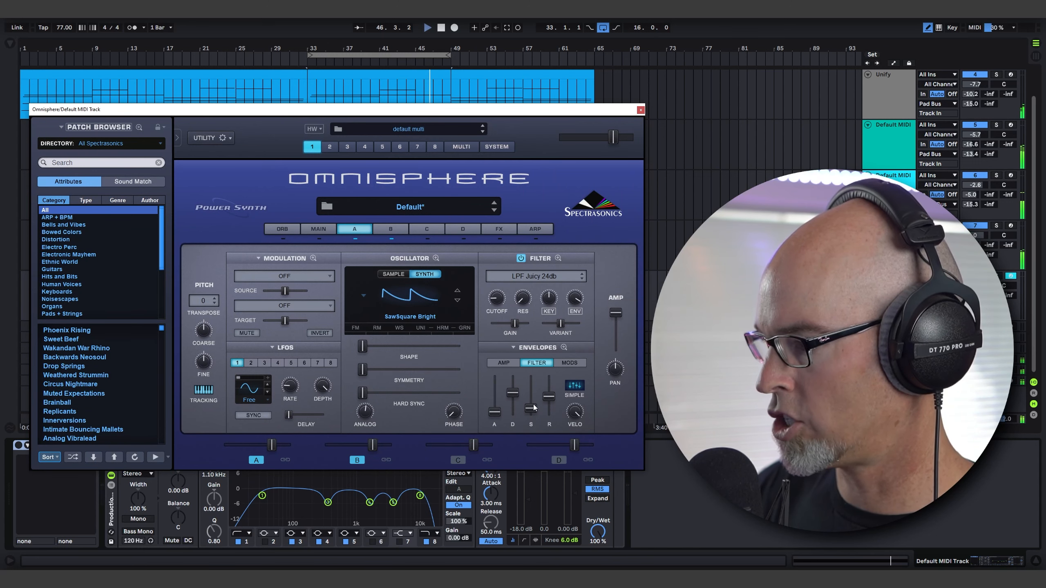
pyautogui.moveTo(534, 408)
pyautogui.mouseDown()
pyautogui.moveTo(517, 400)
pyautogui.moveTo(522, 408)
pyautogui.mouseUp()
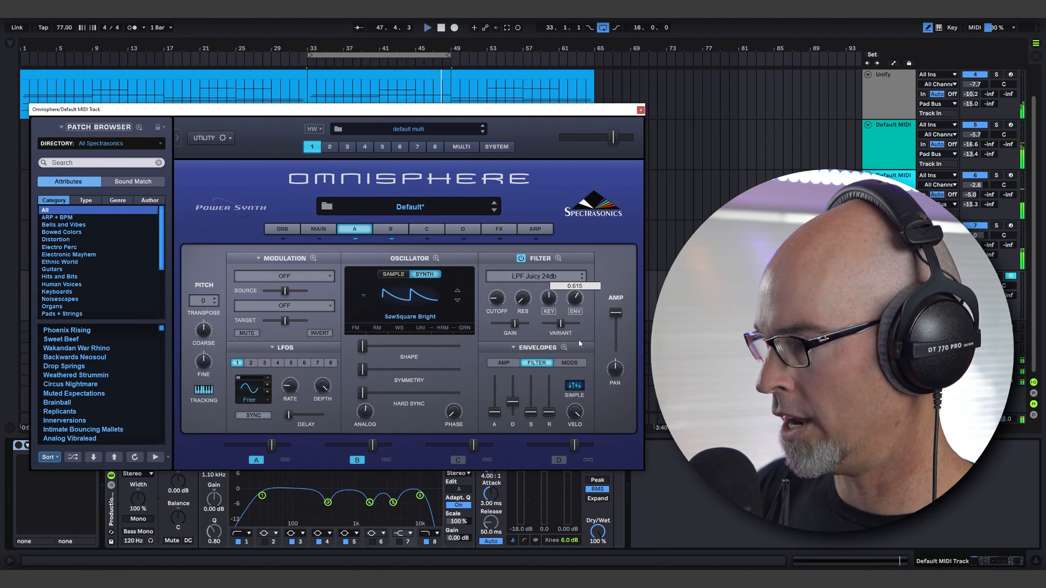
pyautogui.moveTo(581, 340)
pyautogui.mouseDown()
pyautogui.moveTo(579, 356)
pyautogui.moveTo(579, 345)
pyautogui.mouseUp()
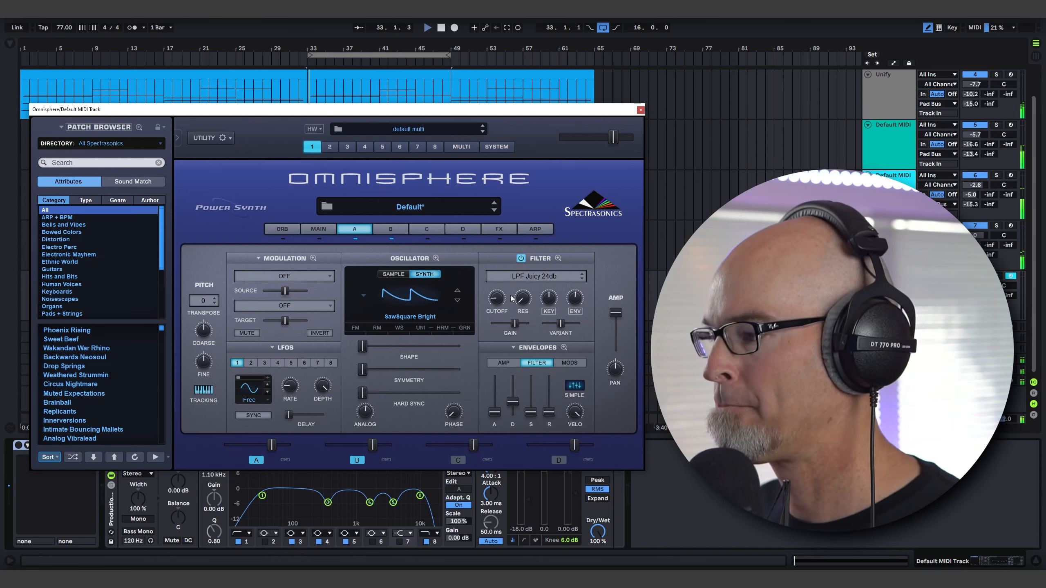
pyautogui.moveTo(520, 296)
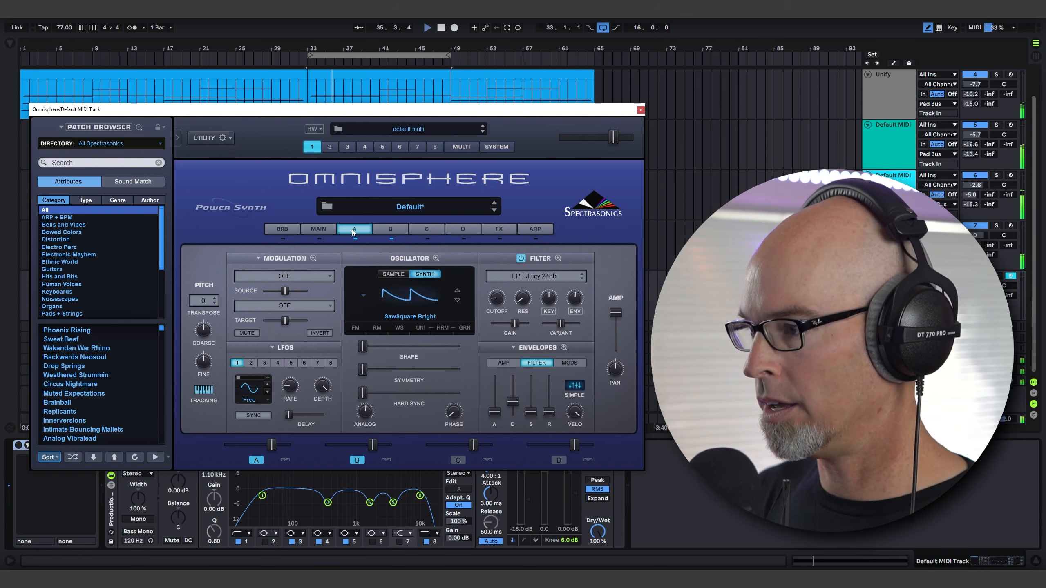
# Copy layer A's filter envelope preset and paste it onto layer B's filter and amp envelopes.
pyautogui.click(513, 349)
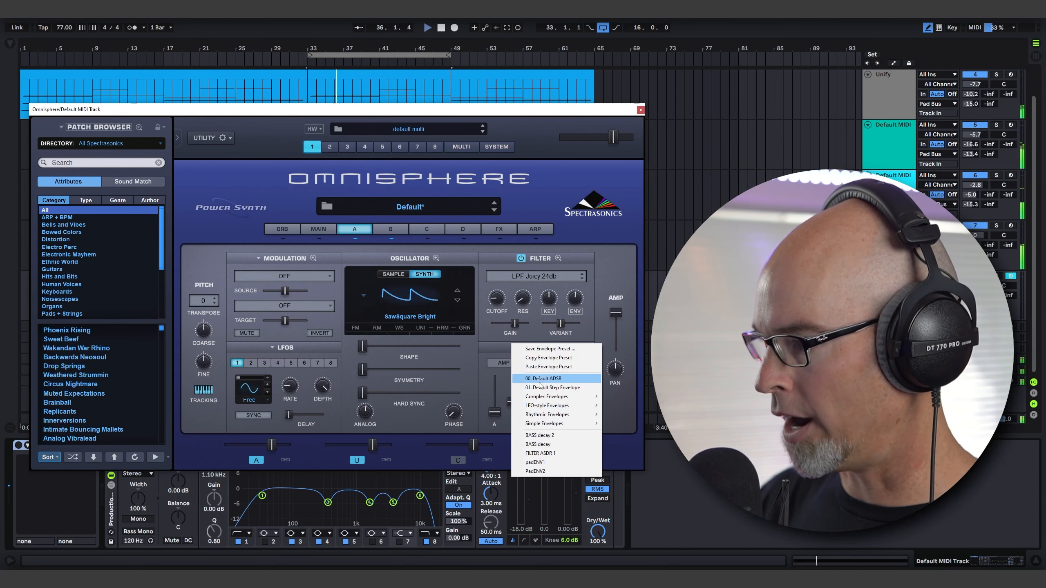
pyautogui.click(552, 358)
pyautogui.click(391, 230)
pyautogui.click(519, 350)
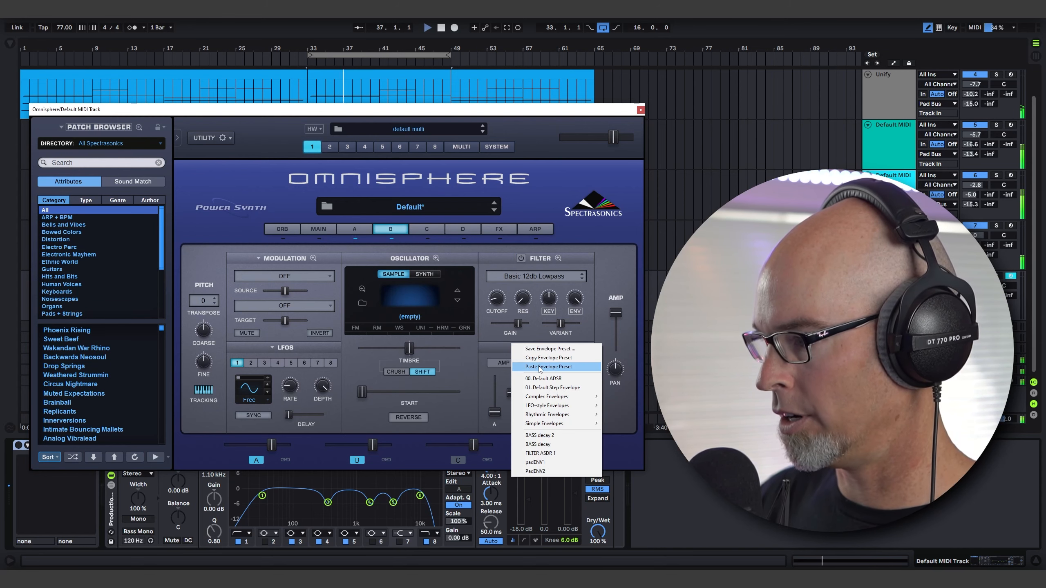
pyautogui.click(589, 369)
pyautogui.click(509, 363)
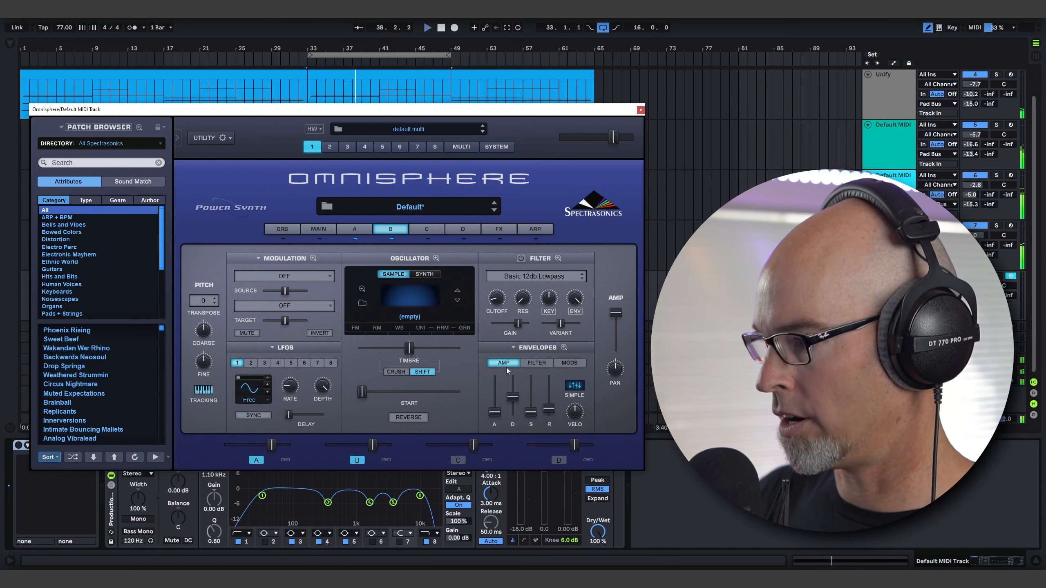
pyautogui.click(513, 348)
pyautogui.click(554, 367)
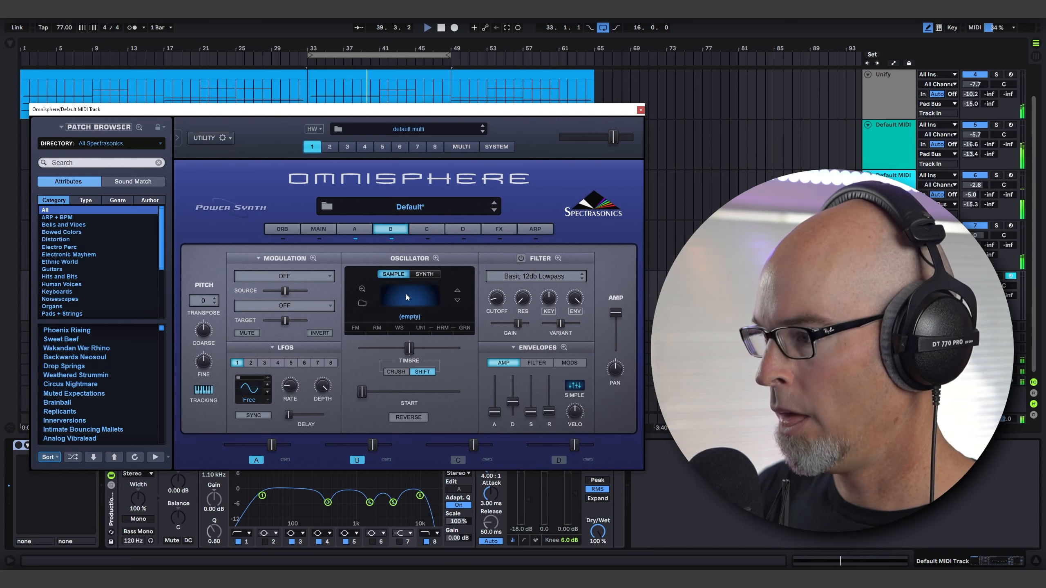
# Load the OB-8 Kitchen Sync Pluck sample from the Oberheim OB-8 synthesizer sources as layer B's oscillator.
pyautogui.click(418, 274)
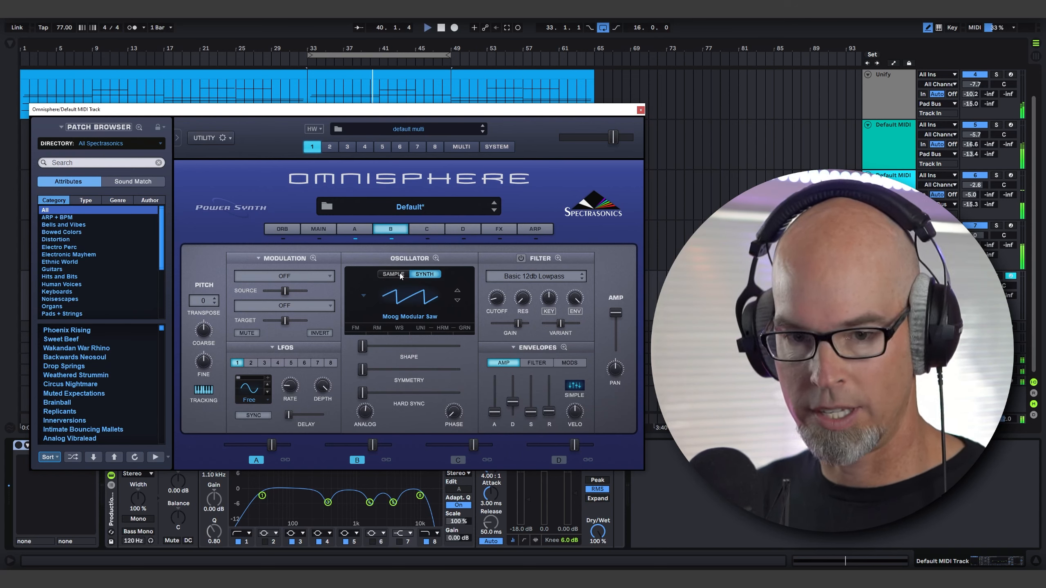
pyautogui.click(400, 273)
pyautogui.click(403, 293)
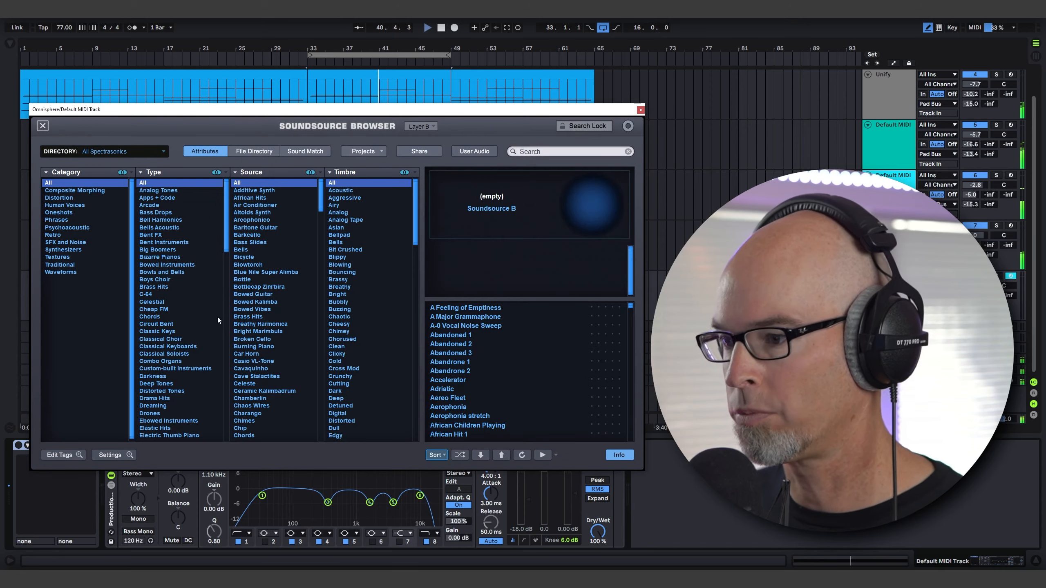
pyautogui.click(62, 249)
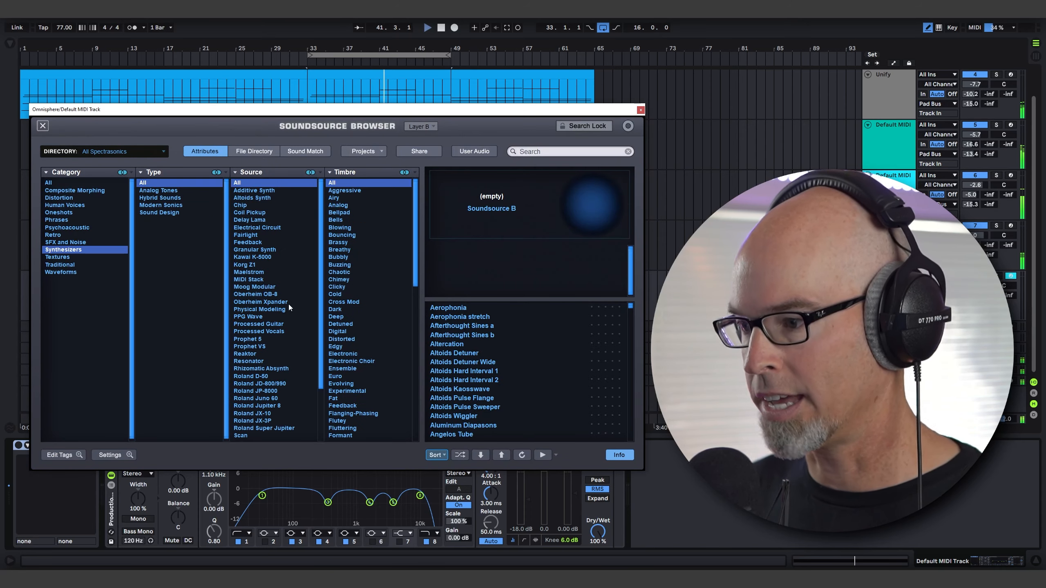
pyautogui.scroll(-1, 291, 329)
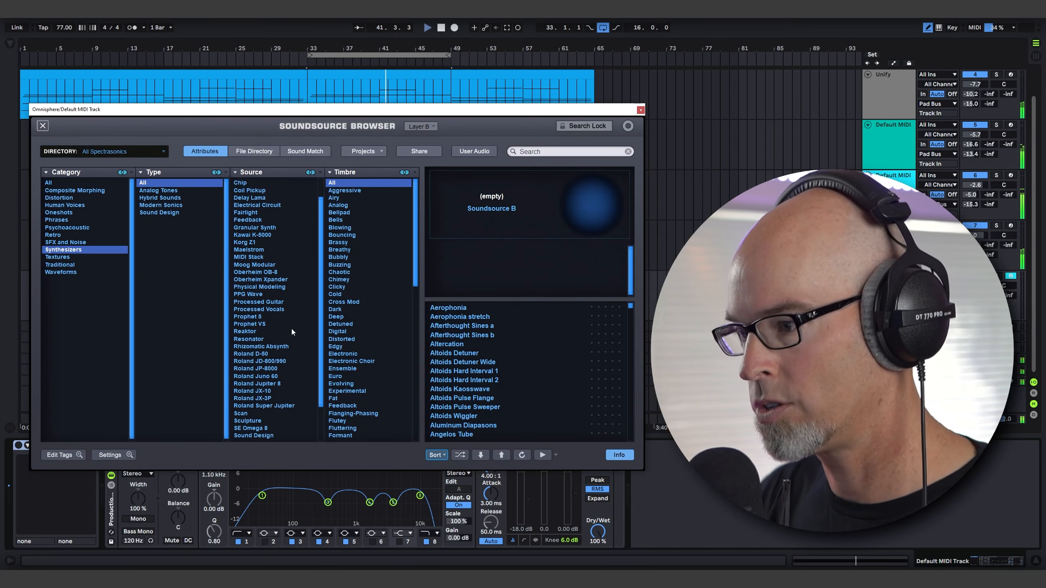
pyautogui.click(262, 273)
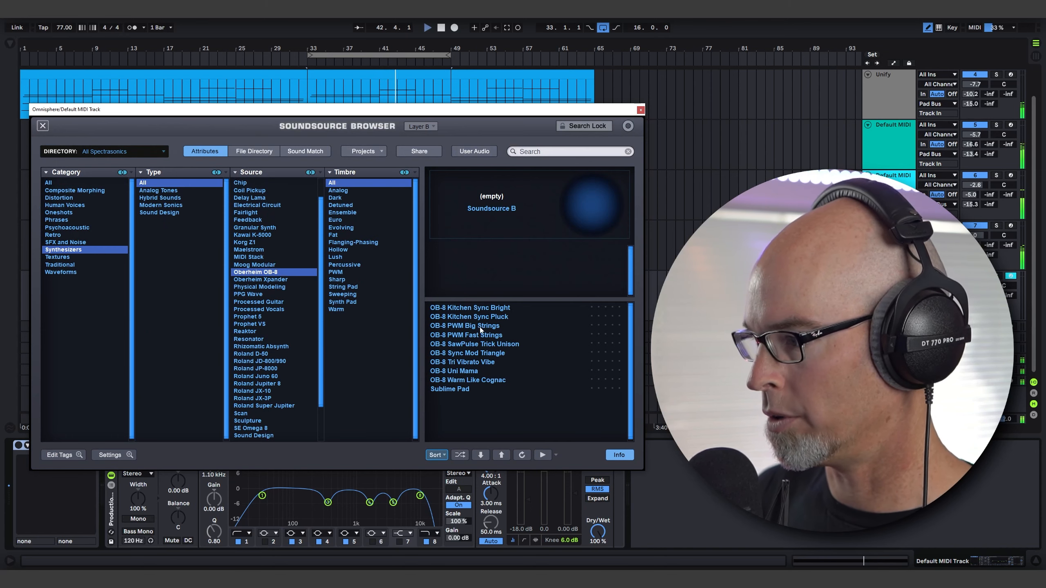
pyautogui.click(472, 317)
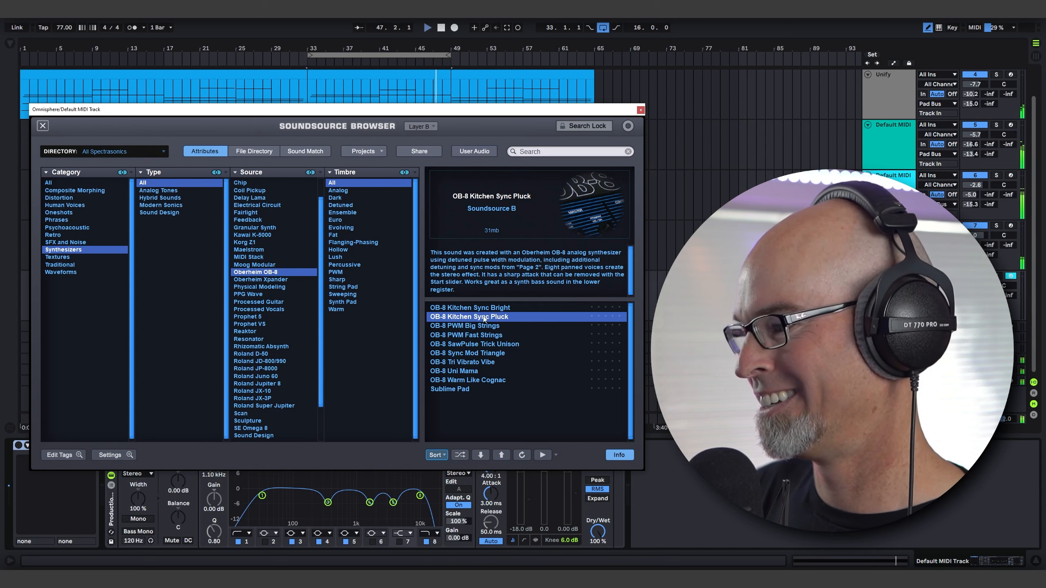
pyautogui.click(43, 125)
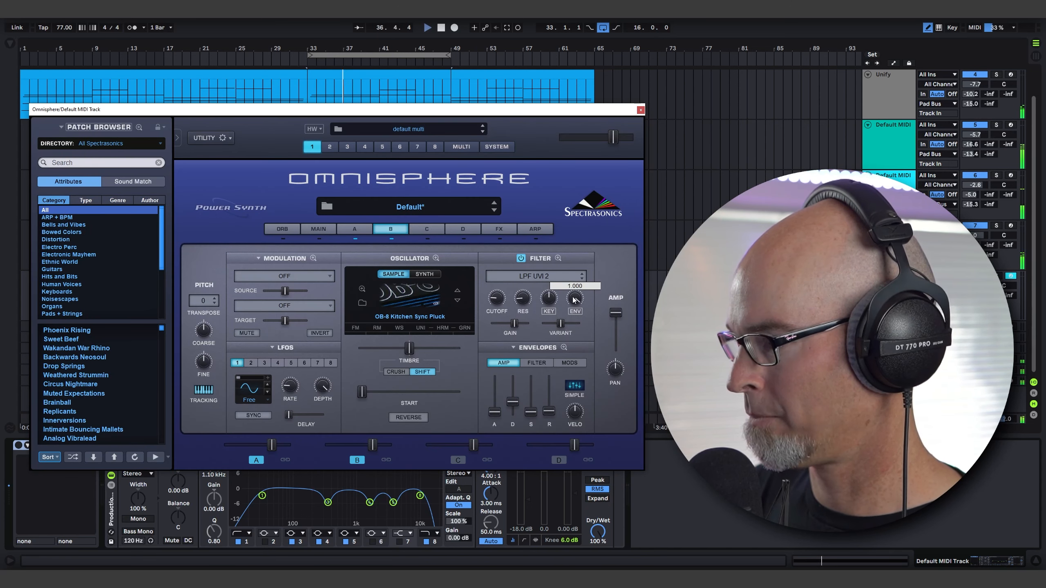
# Turn on layer B's filter with the LPF UVI 2 type, reduce its envelope amount and show its filter envelope.
pyautogui.moveTo(575, 298); pyautogui.dragTo(575, 308)
pyautogui.click(539, 364)
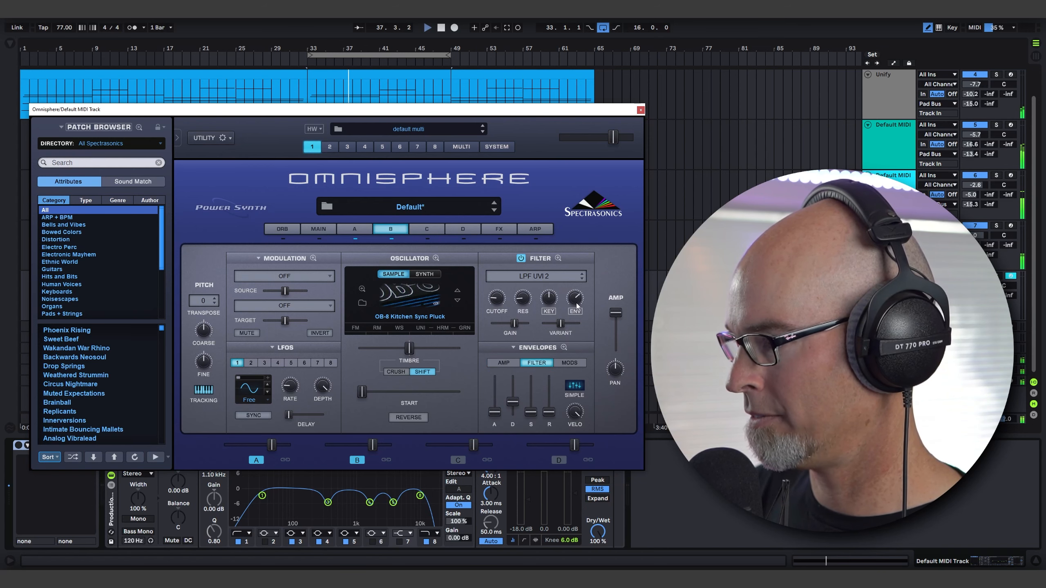
# Turn on the Omnisphere arpeggiator and extend its pattern to 16 steps.
pyautogui.click(532, 229)
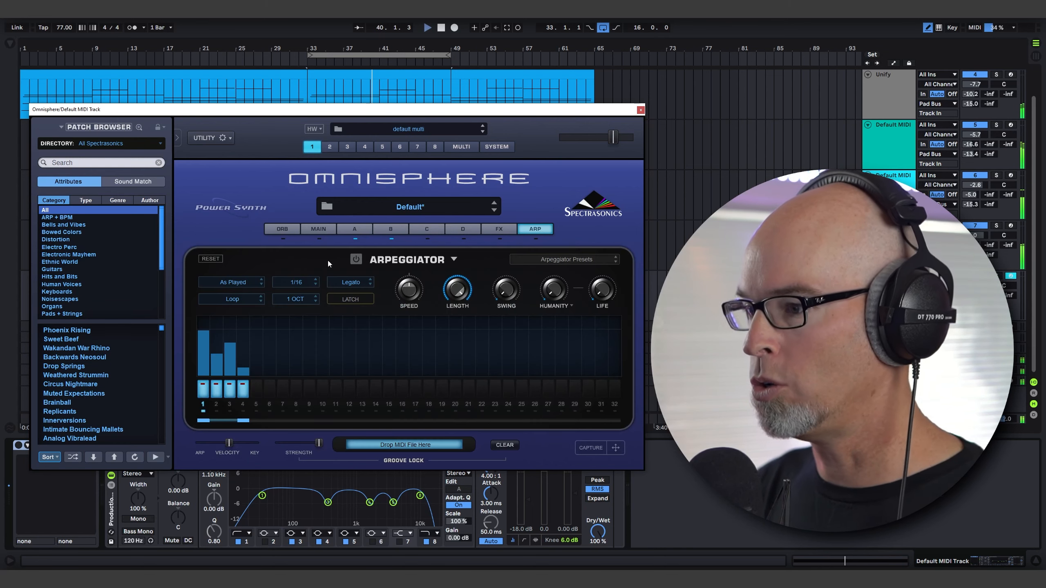
pyautogui.click(356, 259)
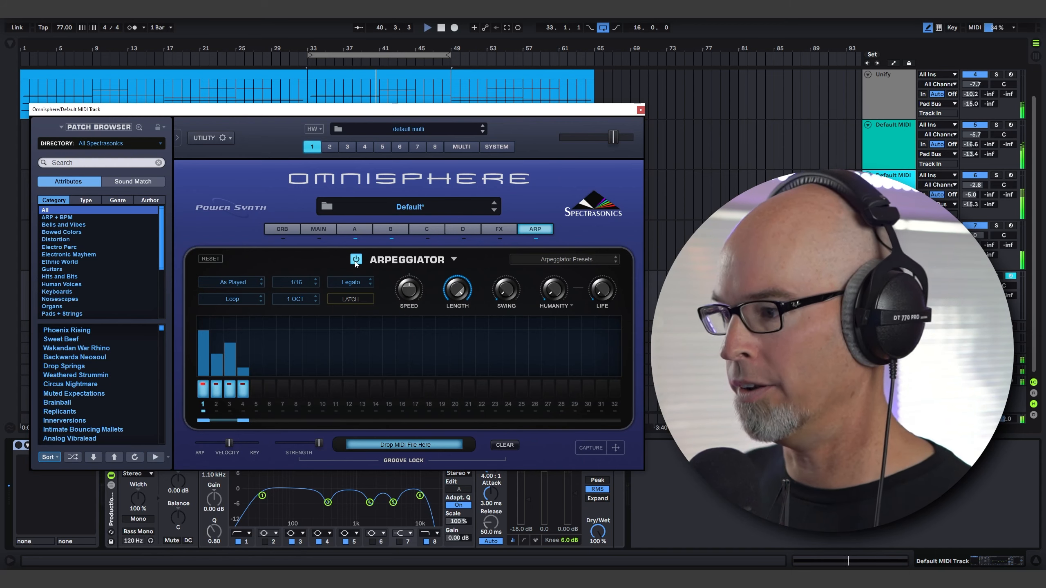
pyautogui.click(454, 259)
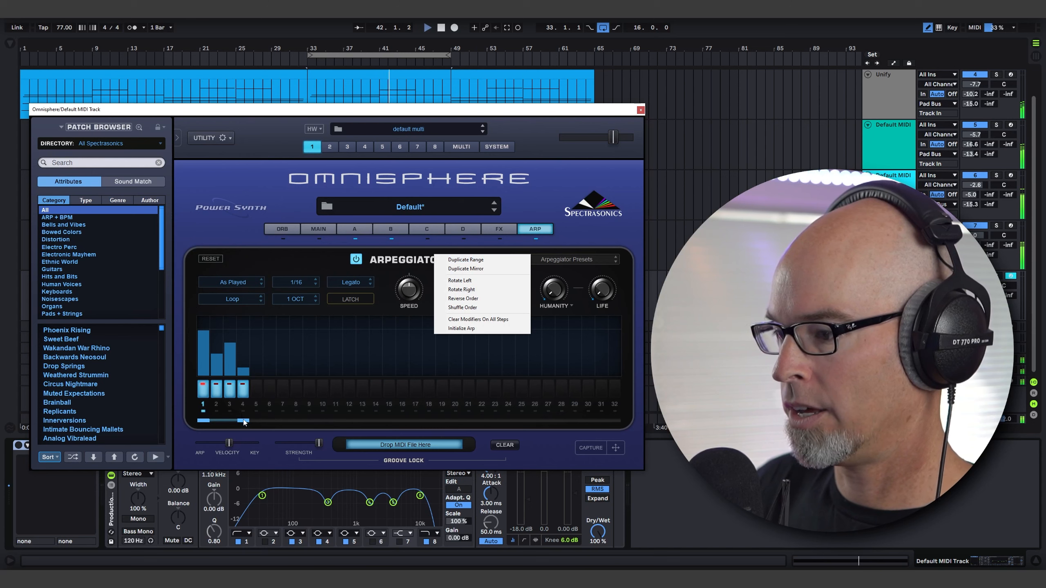
pyautogui.moveTo(243, 421); pyautogui.dragTo(253, 421)
pyautogui.moveTo(372, 425); pyautogui.dragTo(401, 422)
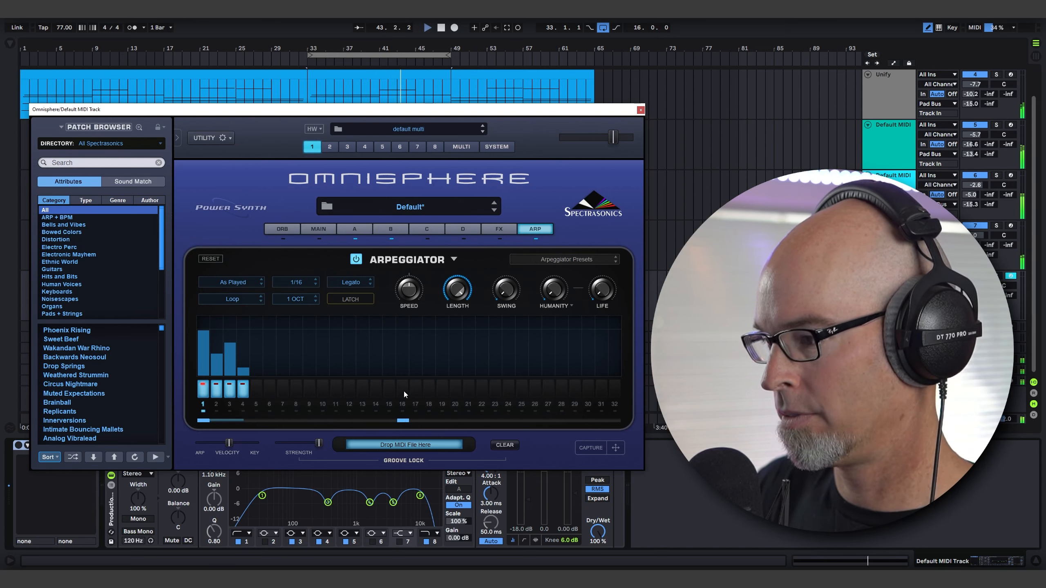
# Switch off arpeggiator step 4 and activate steps 5, 7, 9, 10, 12, 13 and 15.
pyautogui.click(246, 393)
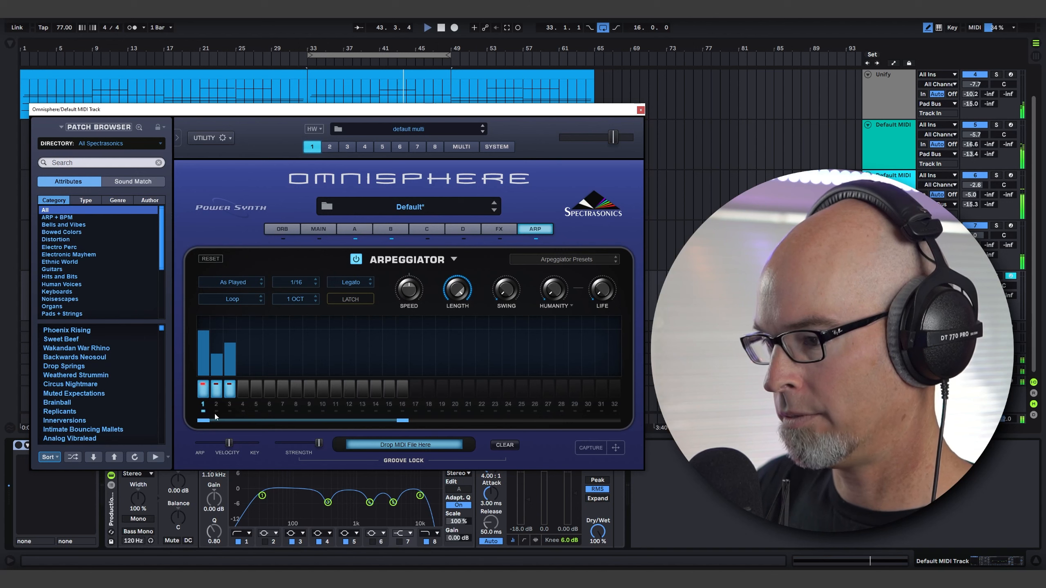
pyautogui.click(253, 390)
pyautogui.click(318, 392)
pyautogui.click(285, 390)
pyautogui.click(309, 390)
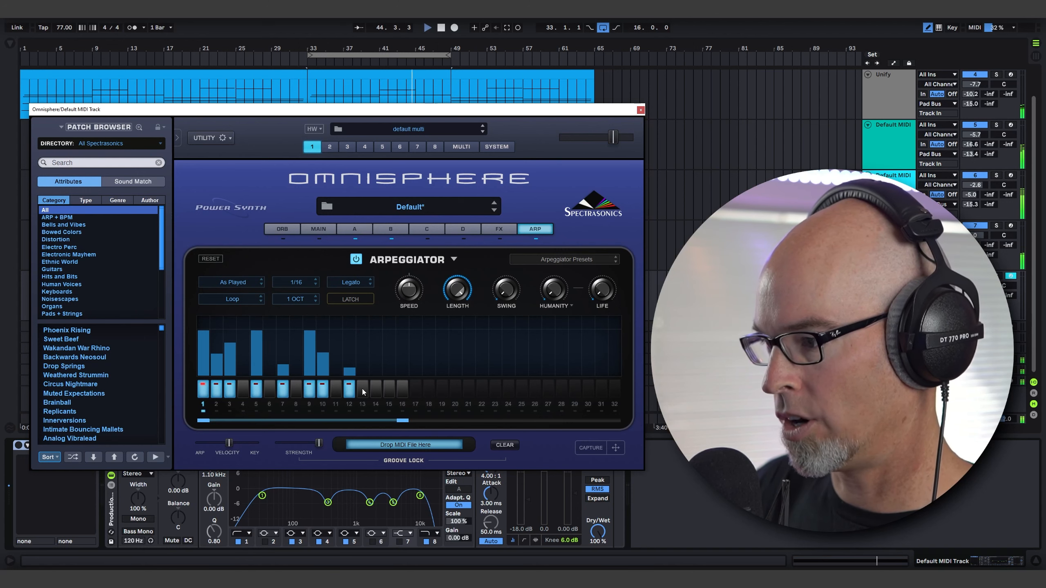
pyautogui.click(388, 390)
pyautogui.click(364, 391)
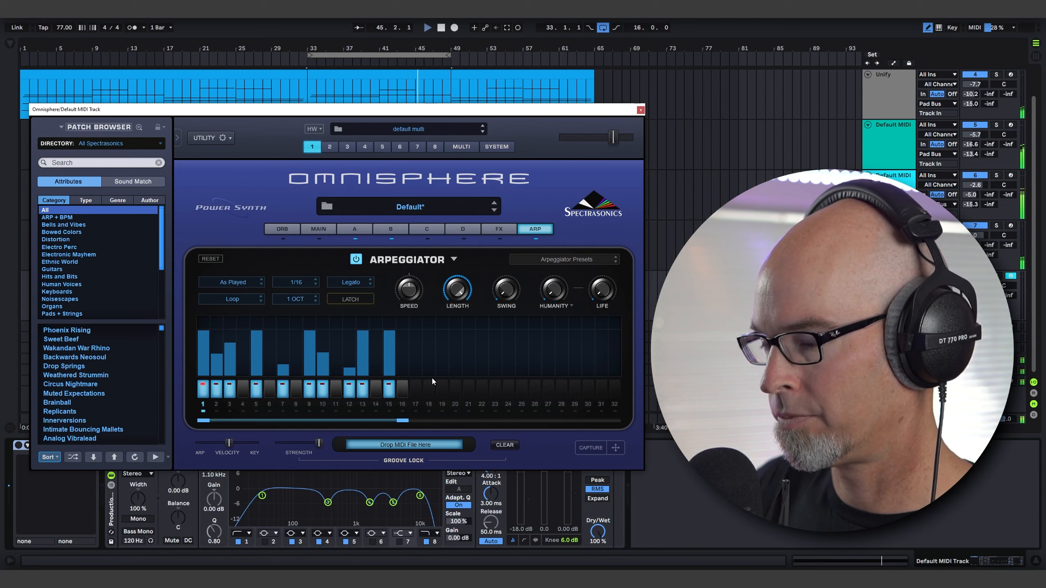
# Set the arpeggiator's clock to 1/8 and its playback mode to Chaos.
pyautogui.click(303, 283)
pyautogui.click(299, 309)
pyautogui.click(235, 299)
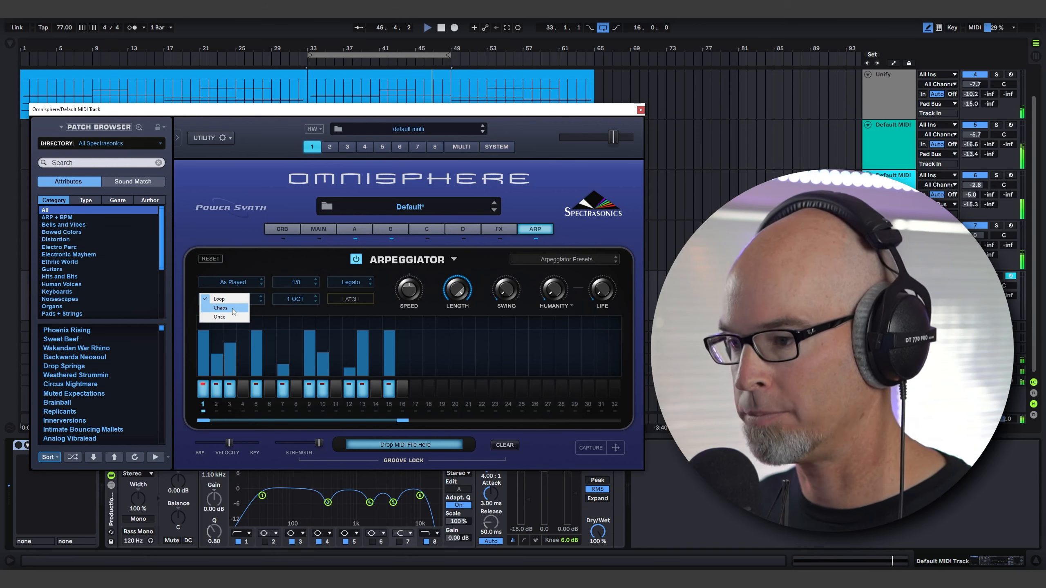
pyautogui.click(236, 309)
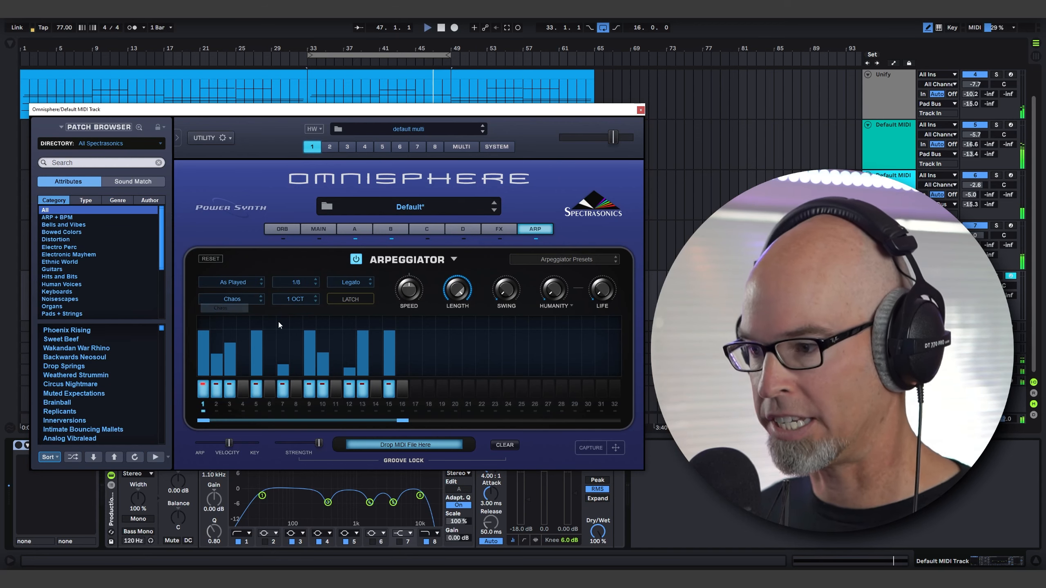
# Transpose arpeggiator step 5 by +7 semitones.
pyautogui.rightClick(255, 324)
pyautogui.moveTo(288, 329)
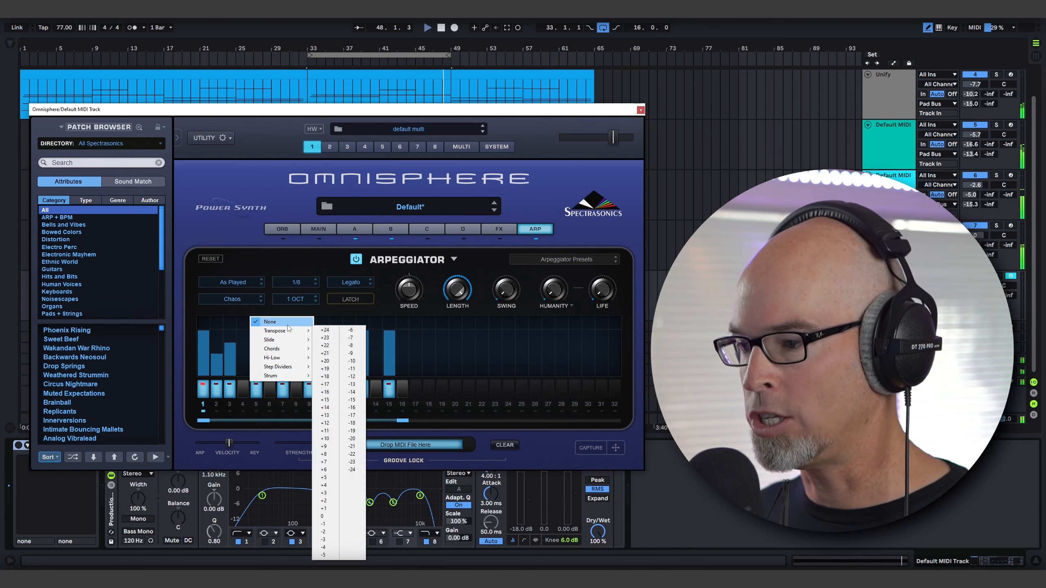
pyautogui.click(244, 311)
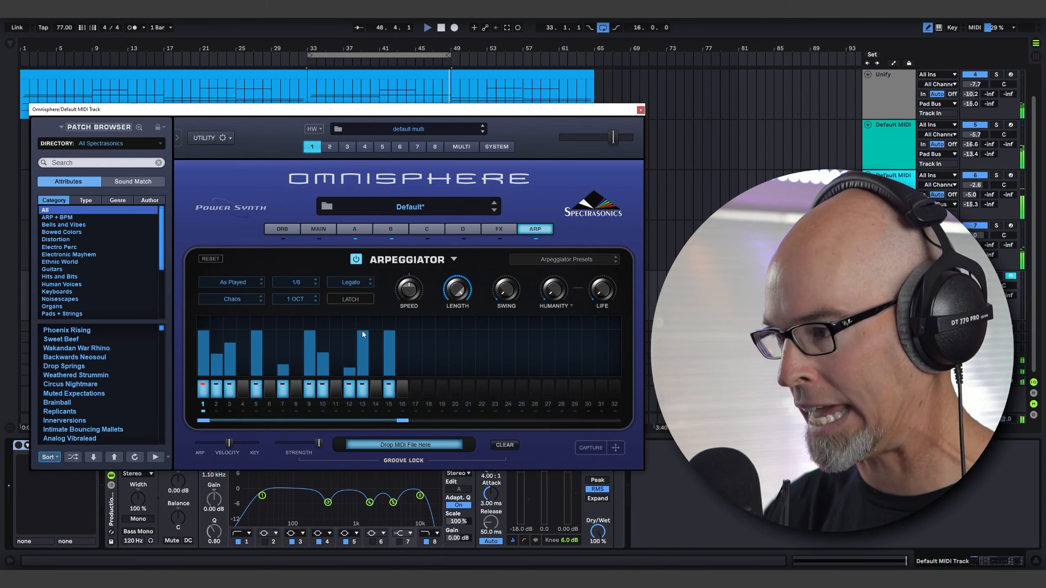
pyautogui.rightClick(252, 318)
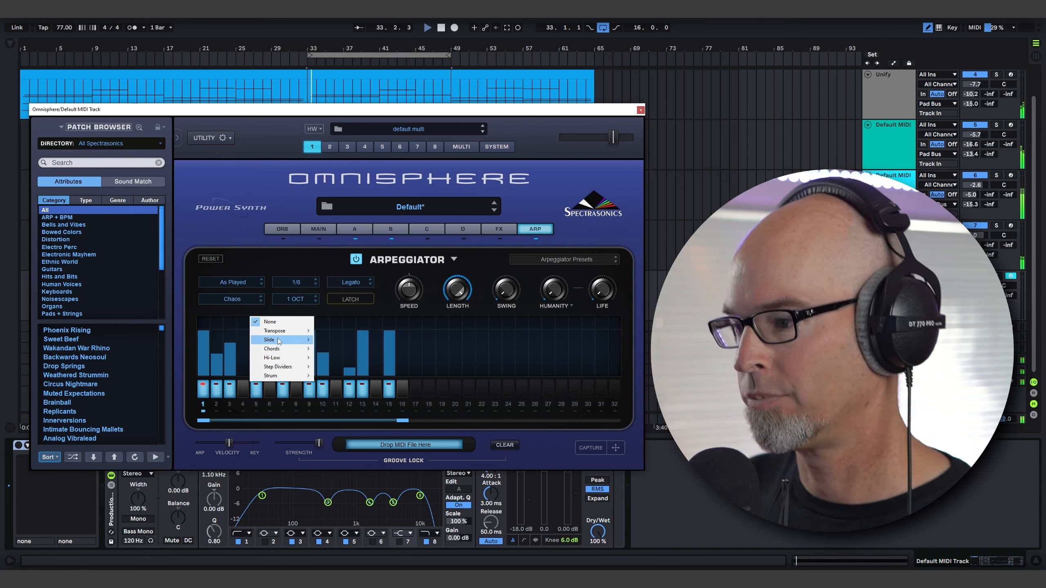
pyautogui.moveTo(289, 331)
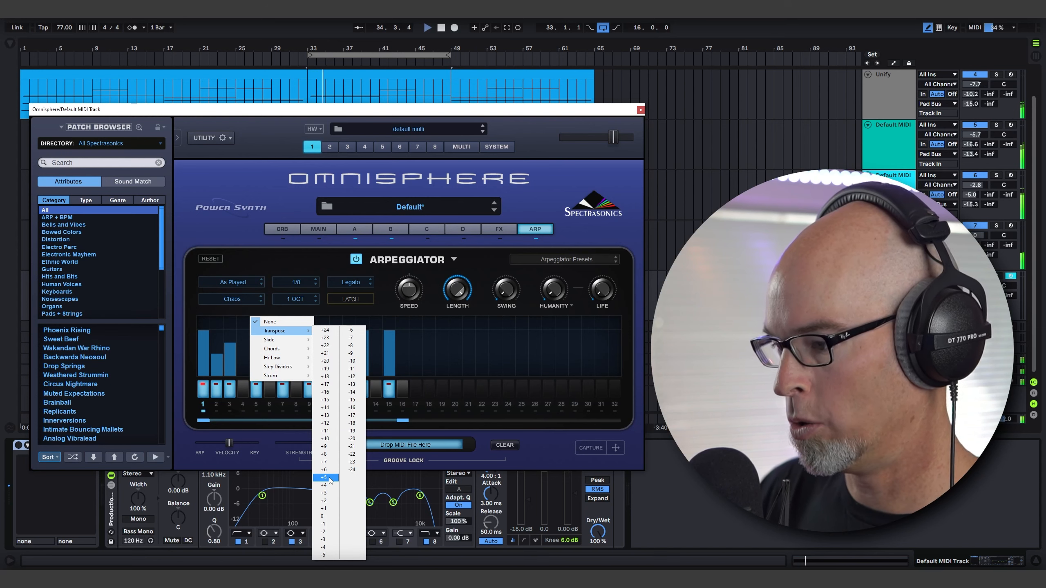
pyautogui.click(325, 462)
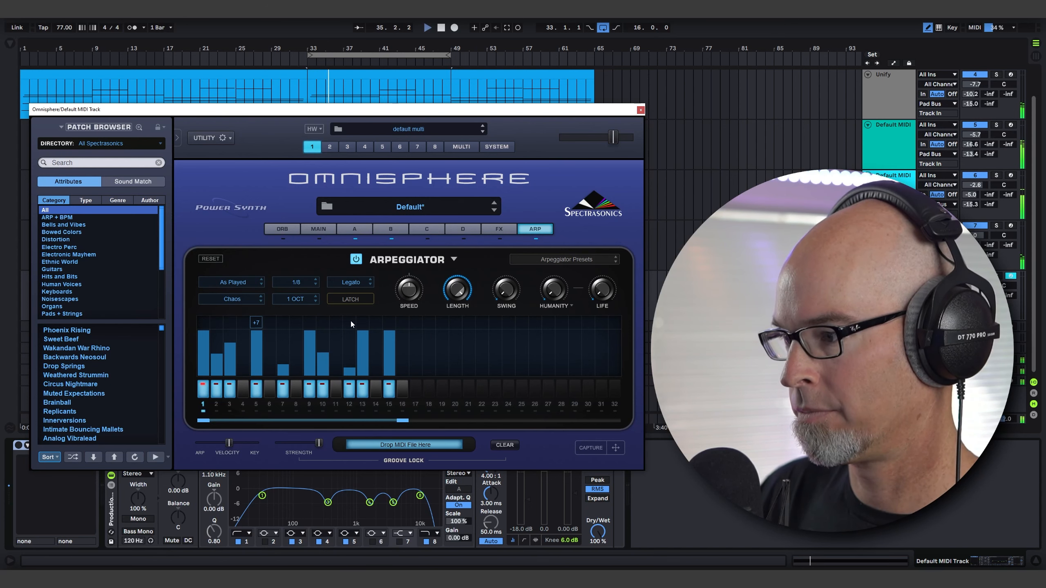
# Apply Step Divider 2 to arpeggiator step 12 and transpose step 15 by +12.
pyautogui.rightClick(349, 323)
pyautogui.moveTo(383, 367)
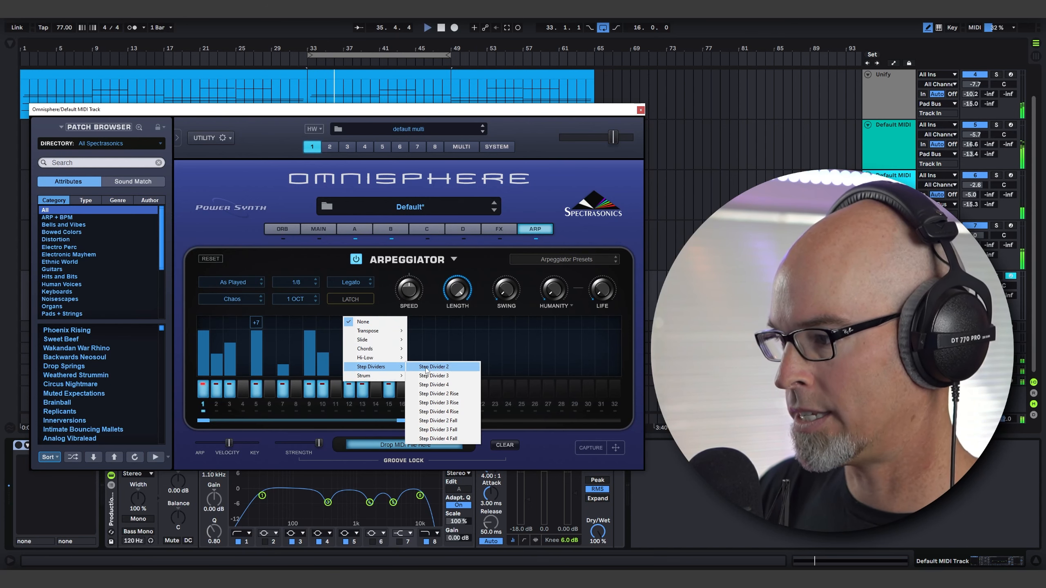
pyautogui.click(440, 366)
pyautogui.rightClick(388, 323)
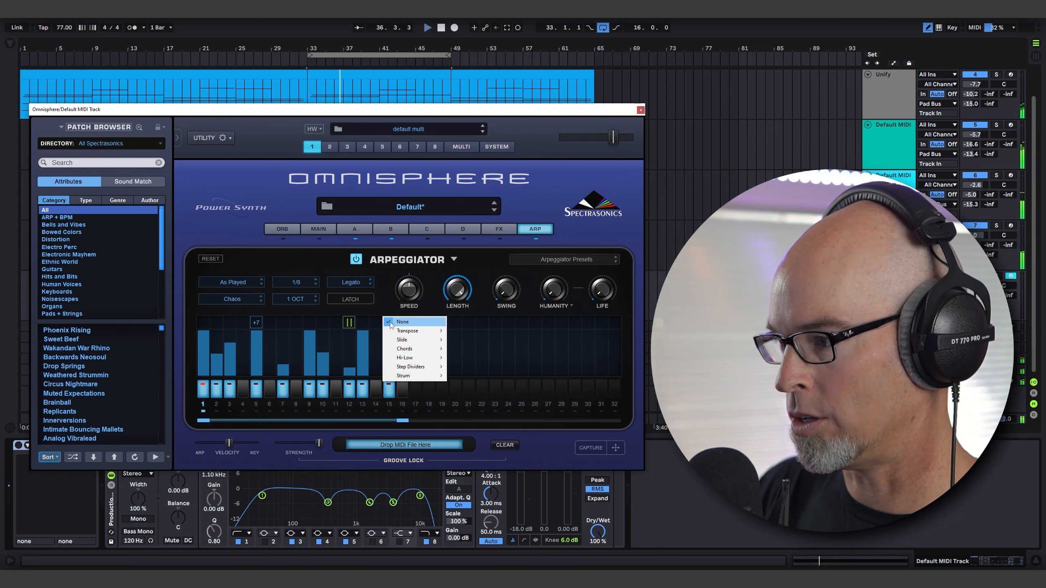
pyautogui.moveTo(412, 331)
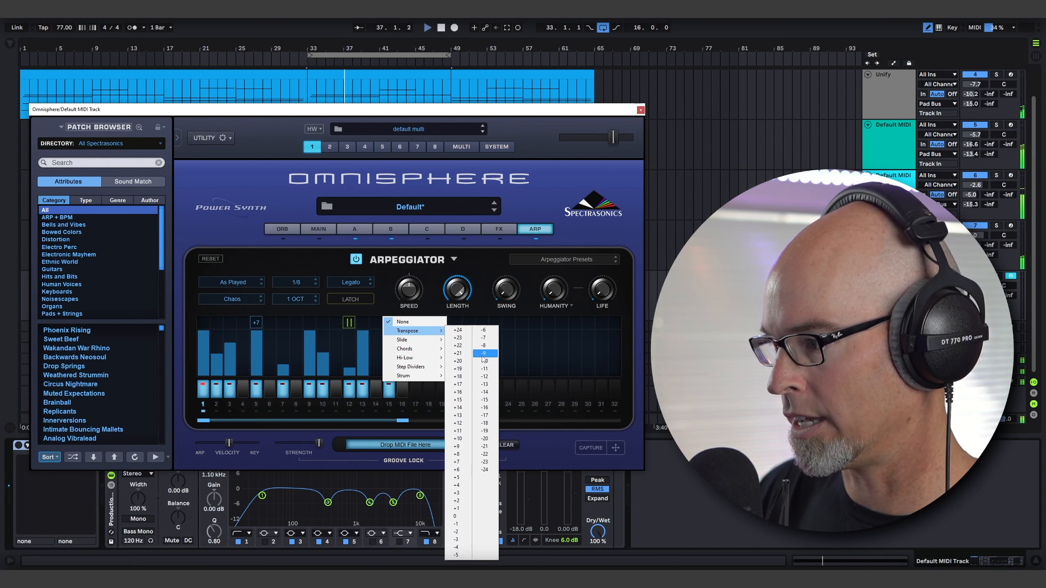
pyautogui.click(459, 423)
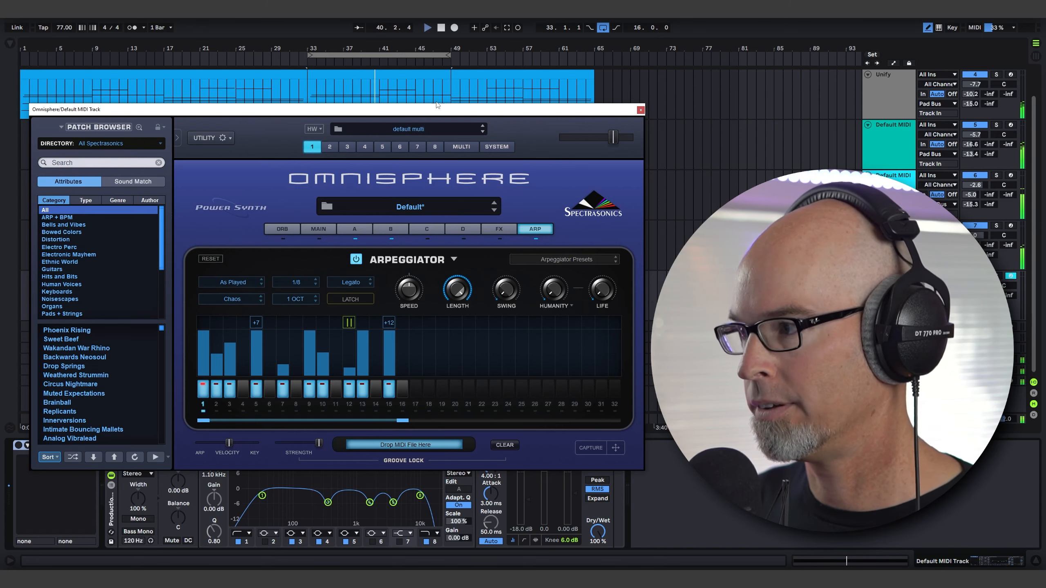
# Lower the track's Utility gain to -5.56 dB and turn the Omnisphere device on.
pyautogui.click(641, 110)
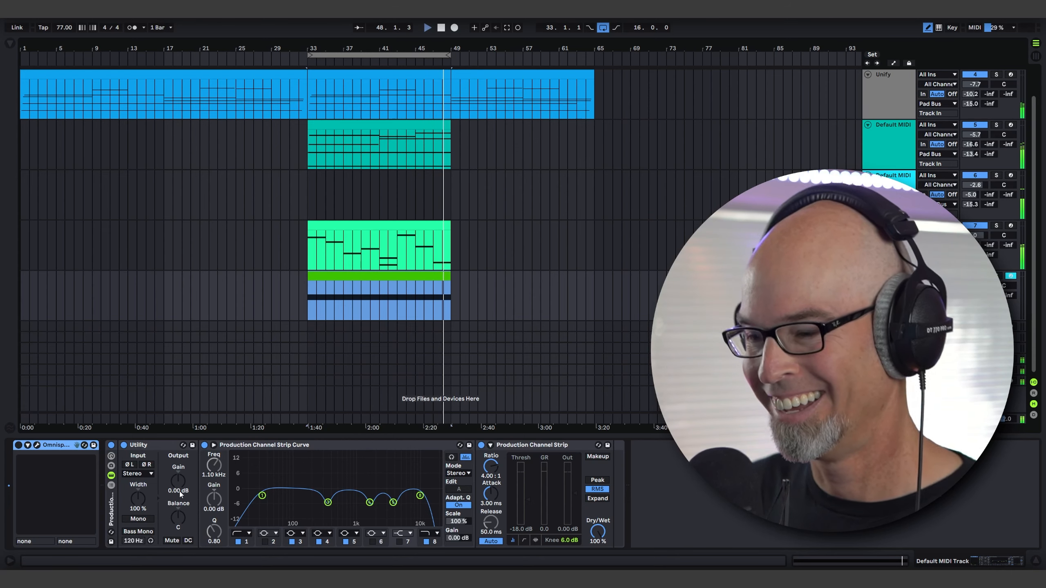
pyautogui.moveTo(180, 492); pyautogui.dragTo(180, 511)
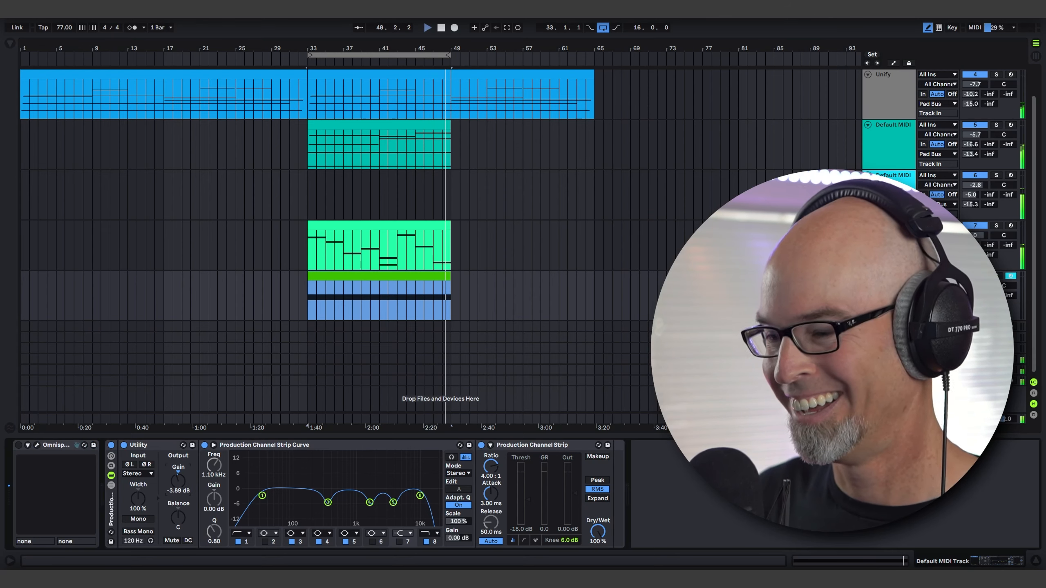
pyautogui.click(18, 445)
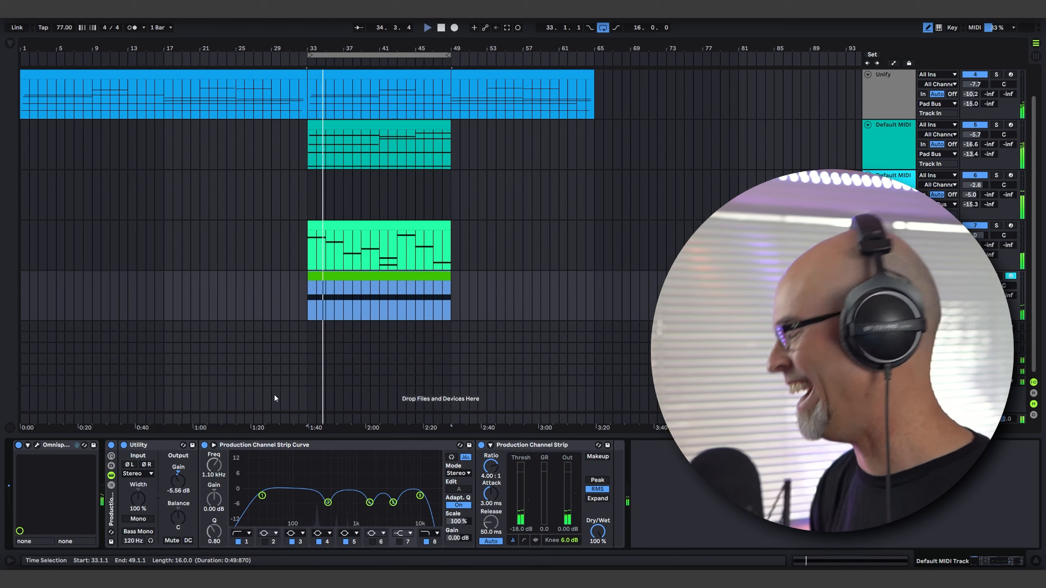
# Reopen the Omnisphere editor, review the settings of layers B and A, and close it.
pyautogui.click(37, 446)
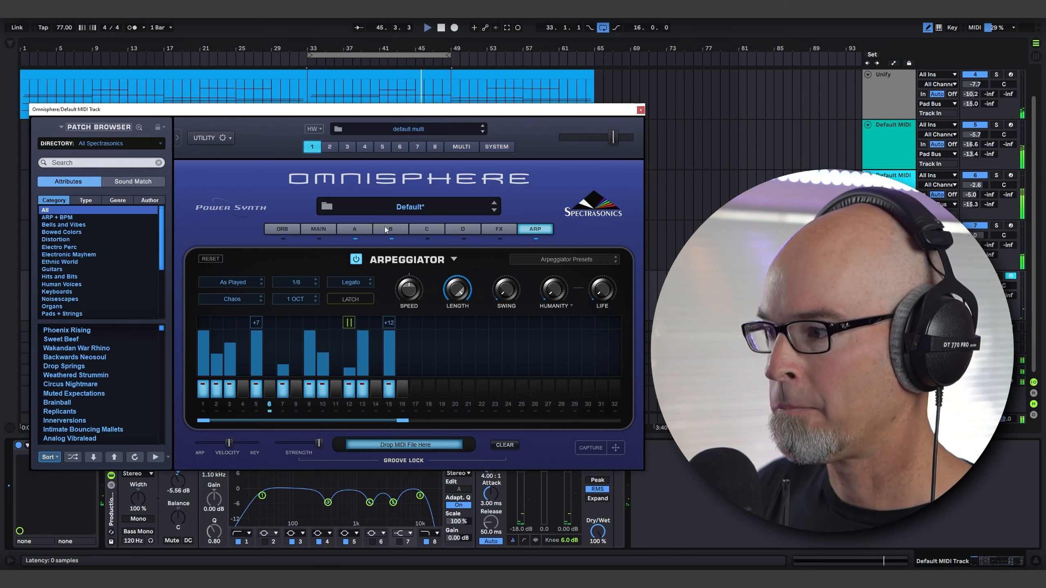
pyautogui.click(396, 228)
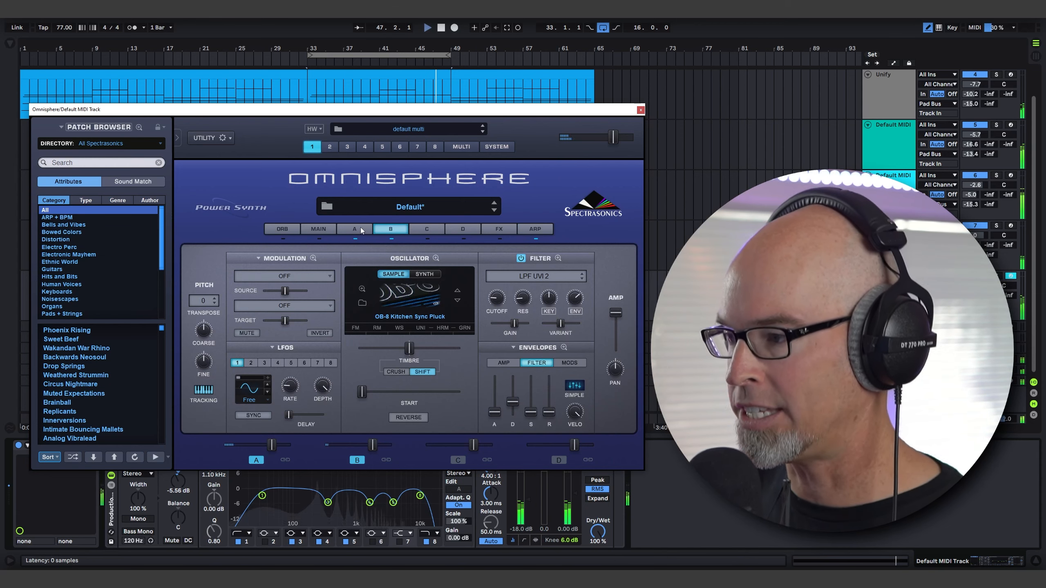
pyautogui.click(356, 230)
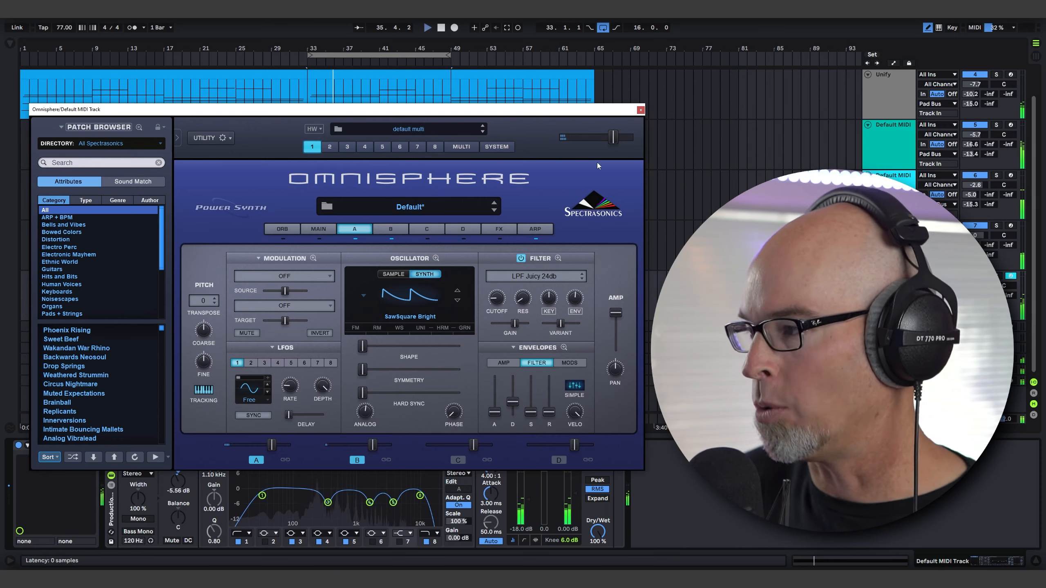
pyautogui.click(640, 110)
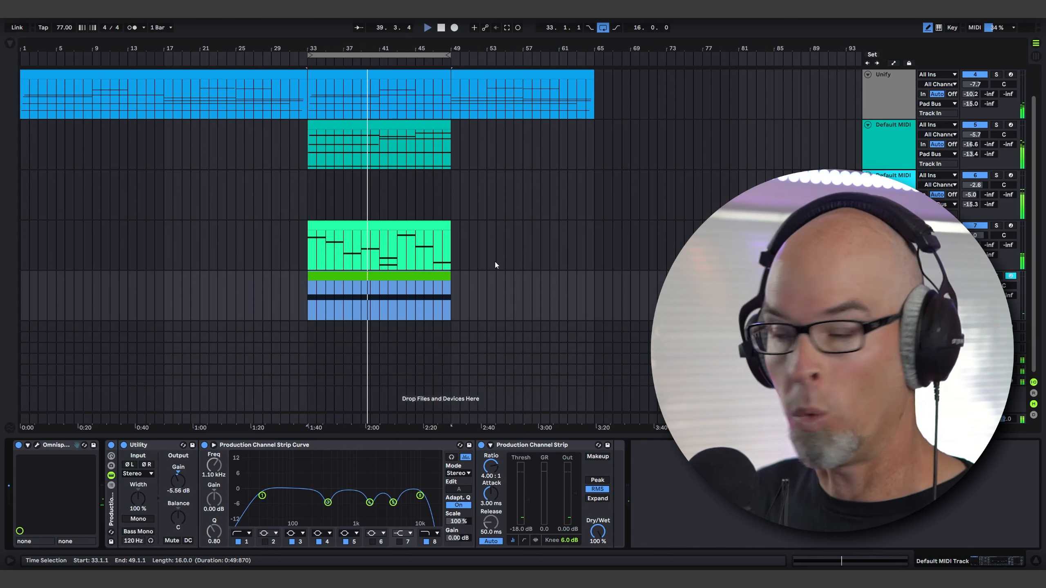
# Reopen the Omnisphere editor and return to its arpeggiator settings.
pyautogui.click(38, 445)
pyautogui.click(544, 229)
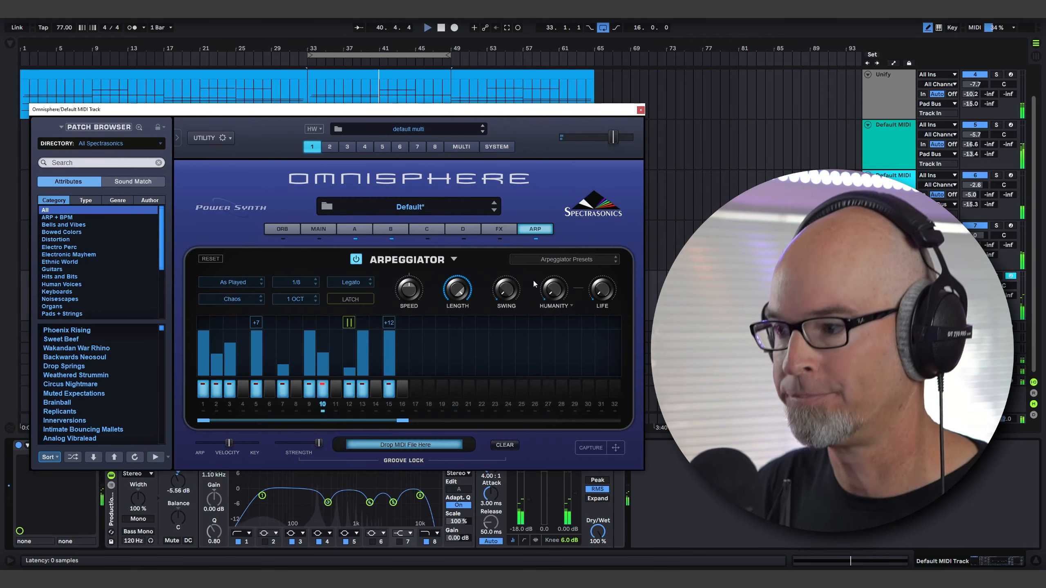